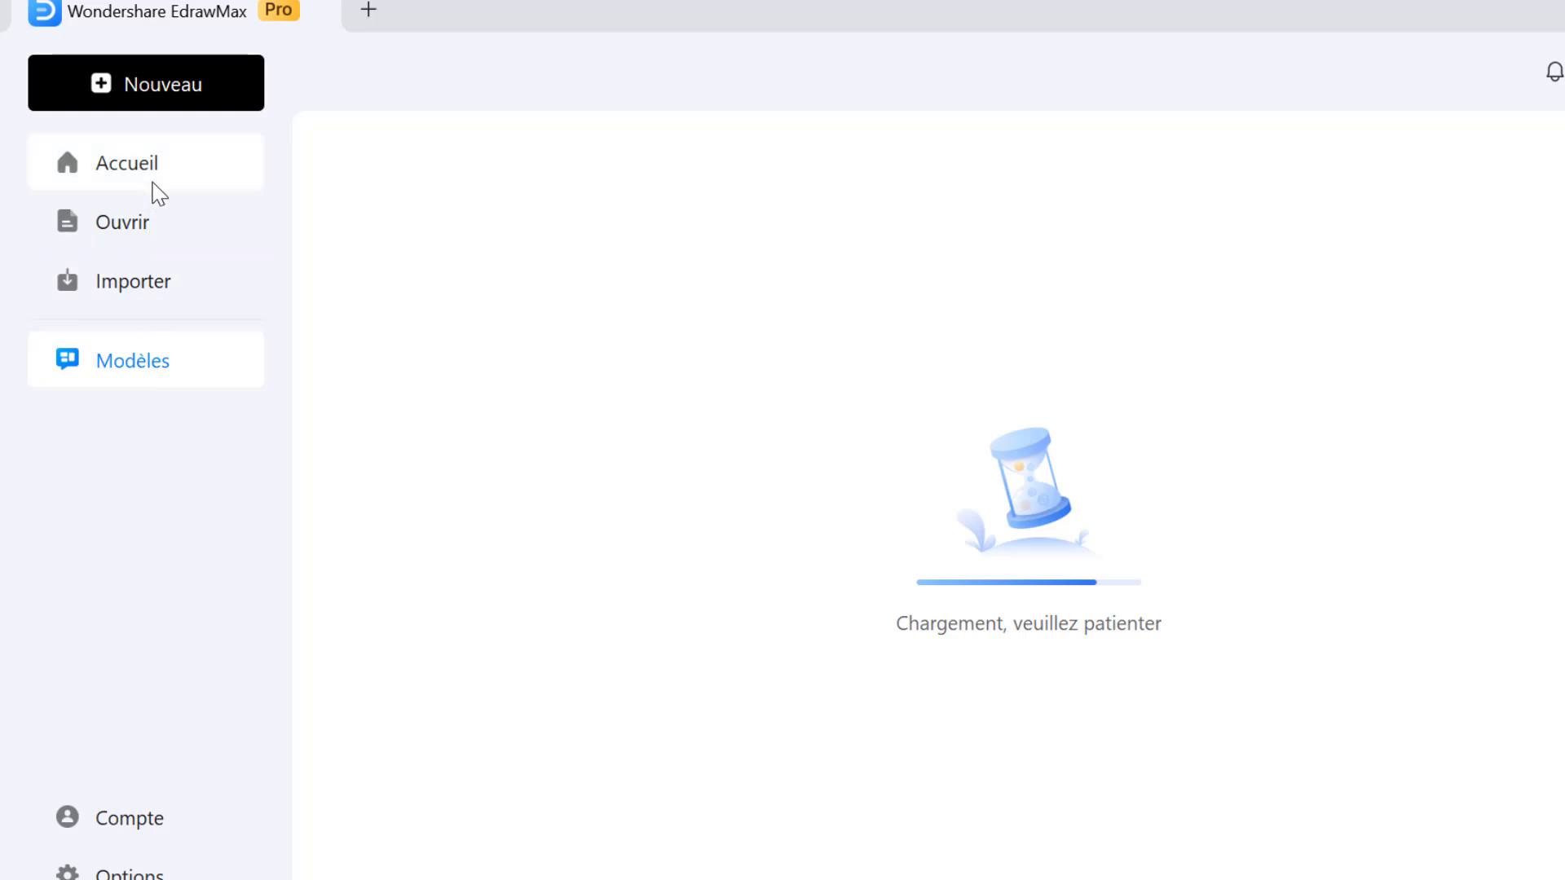
Search the template library for class diagrams using the term "classe"
left_click(156, 194)
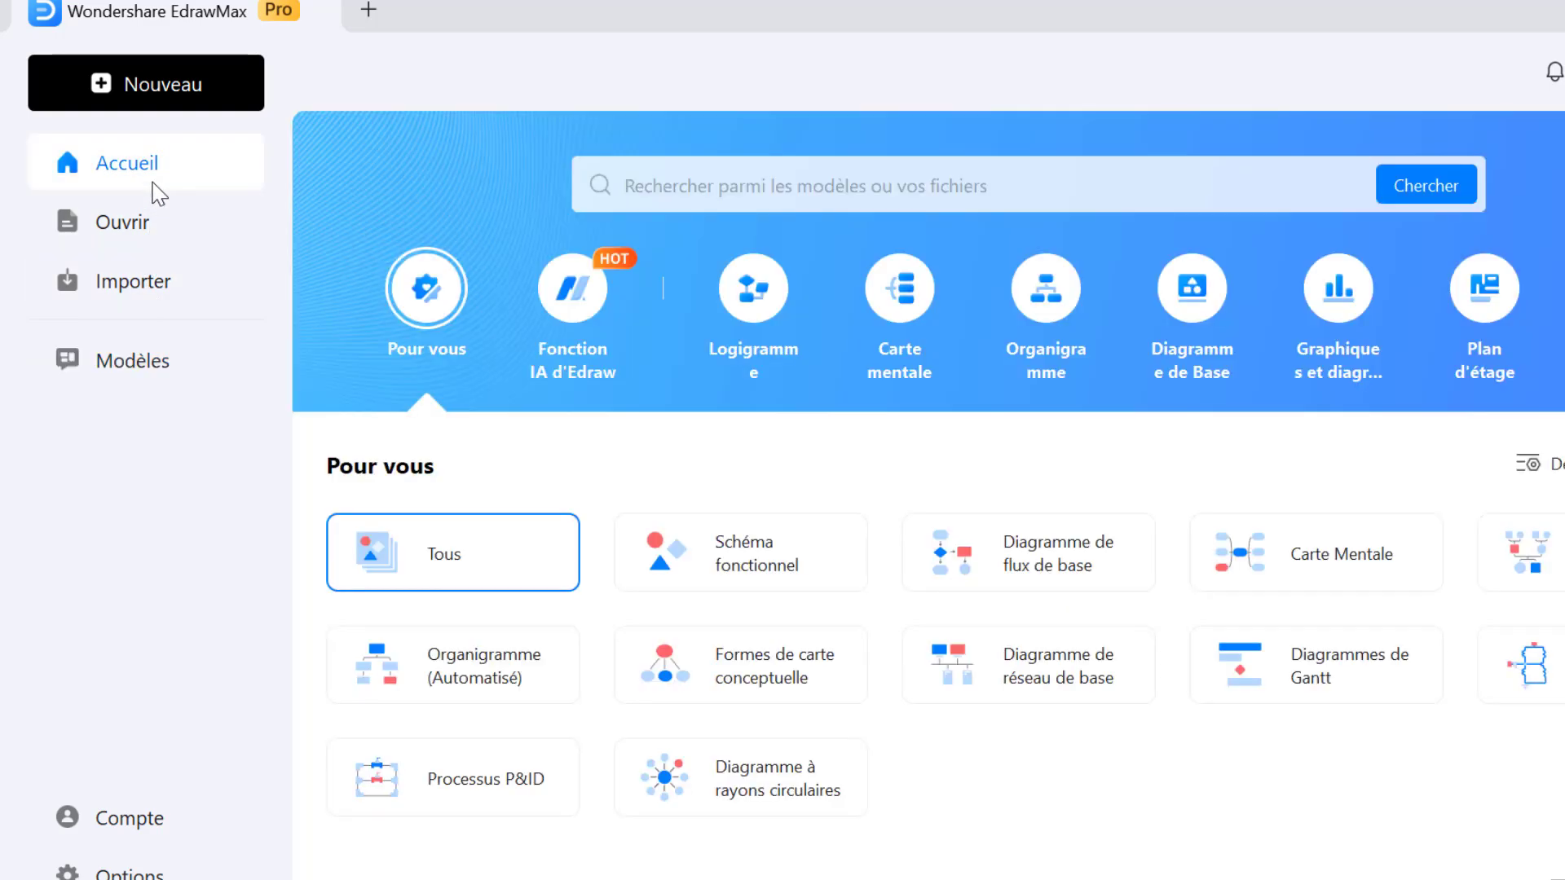
left_click(155, 364)
left_click(828, 225)
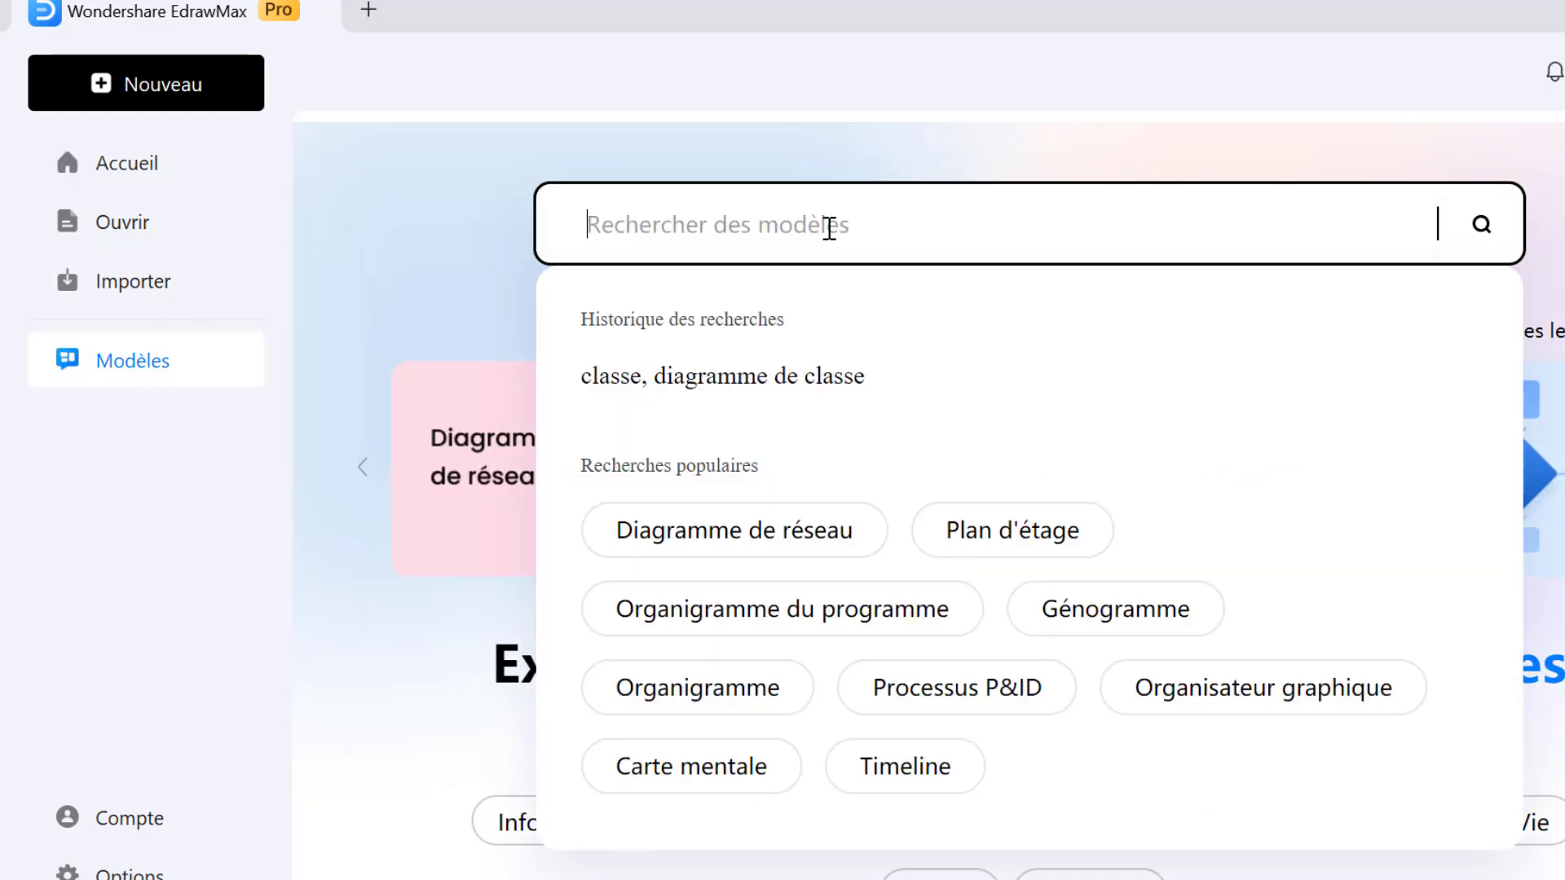
type("c")
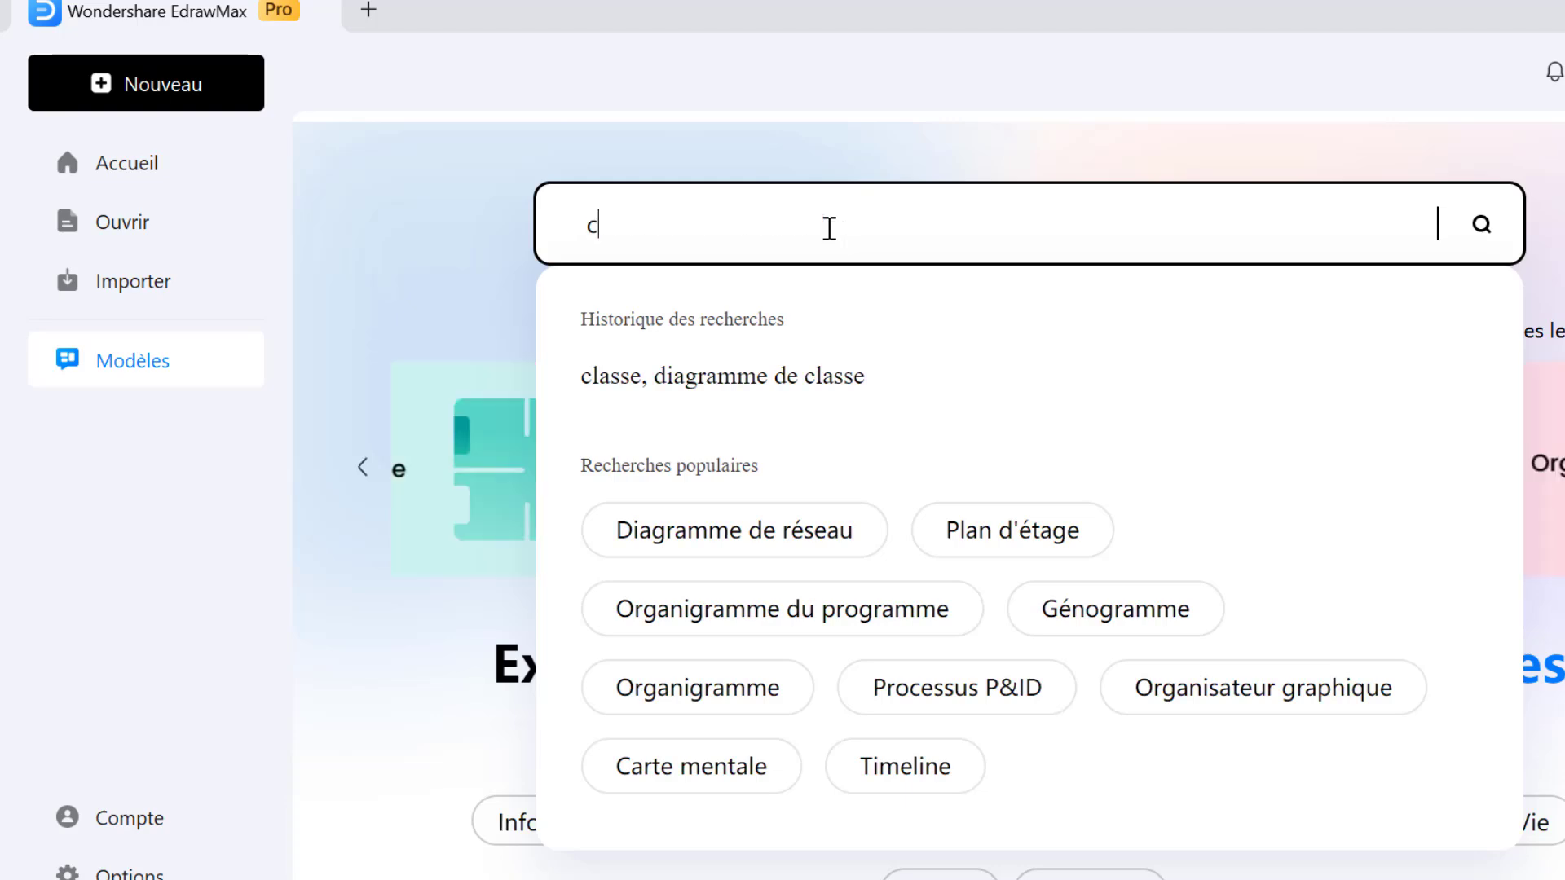
type("lassse")
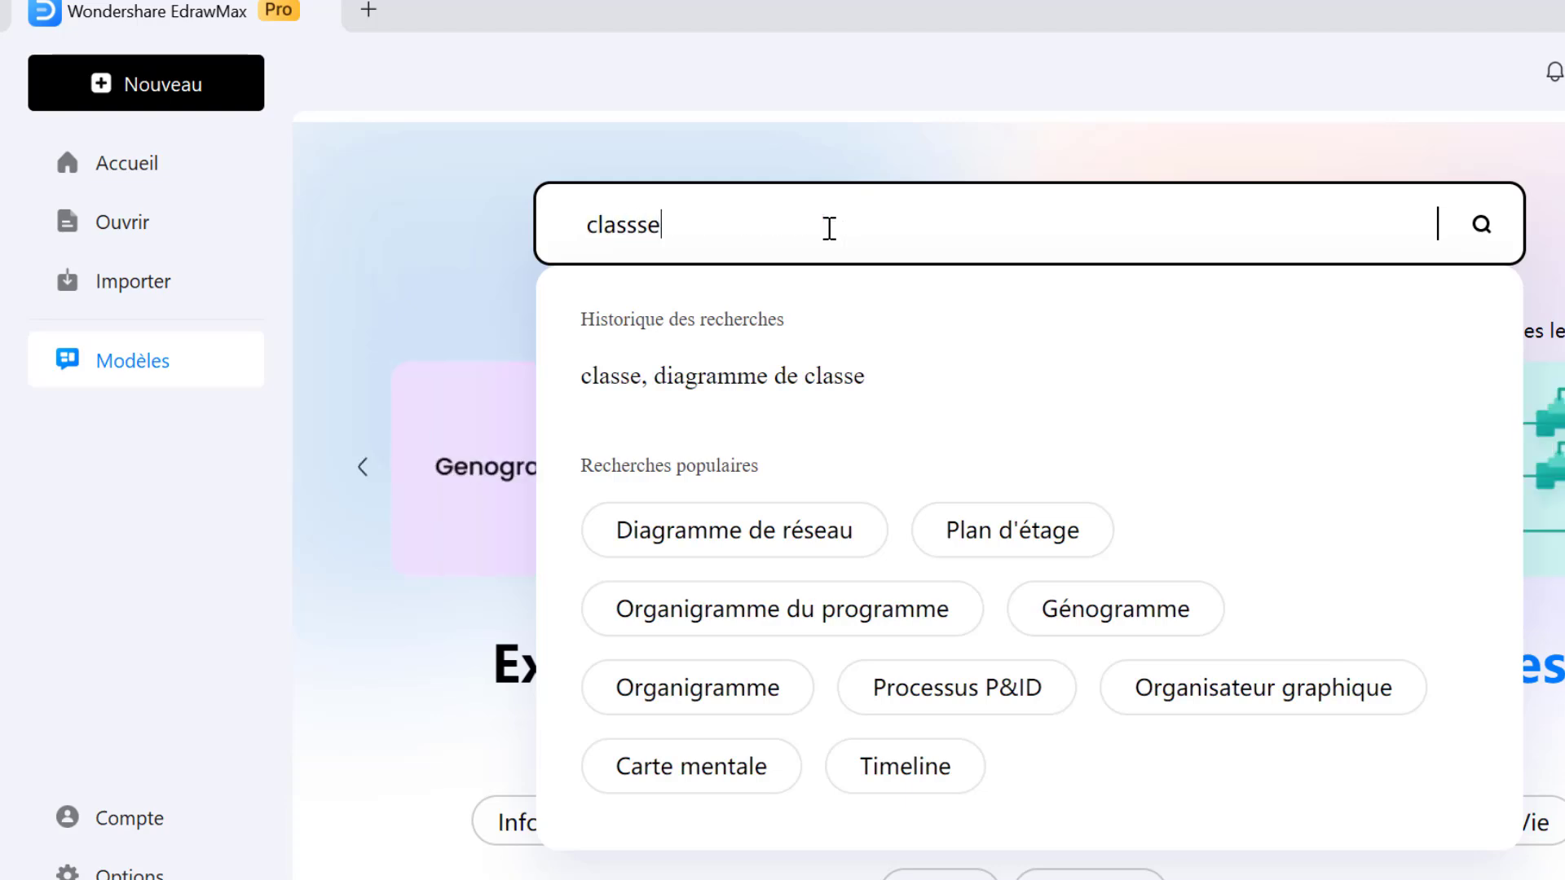
left_click(605, 379)
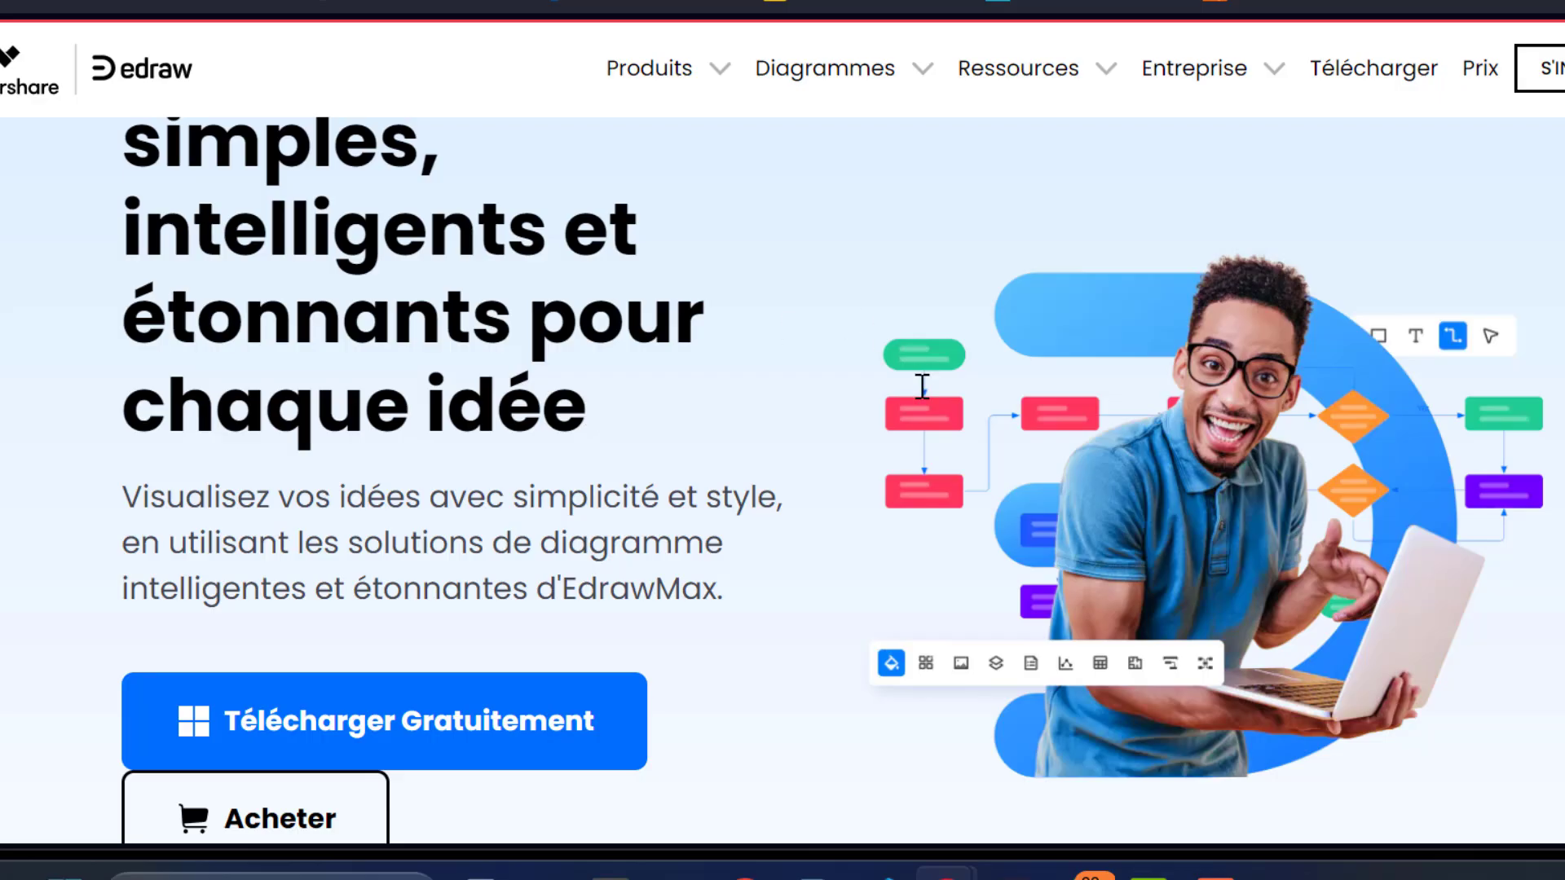
Switch to the Edraw website and download the free Windows installer edraw-max_setup_full5397.exe
scroll(921, 386, "down", 3)
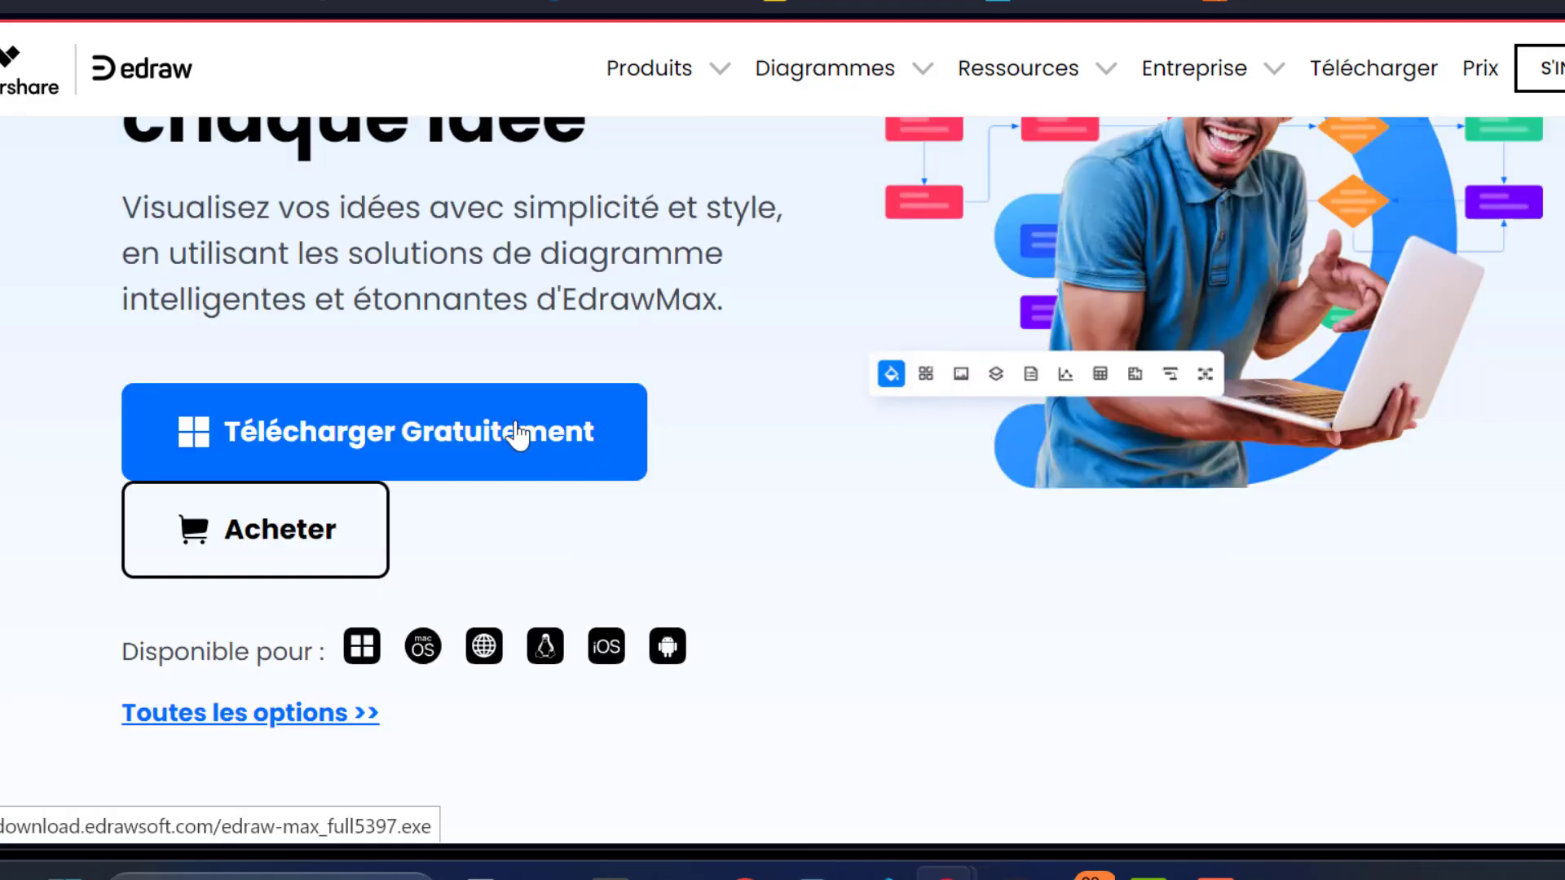
scroll(517, 434, "down", 2)
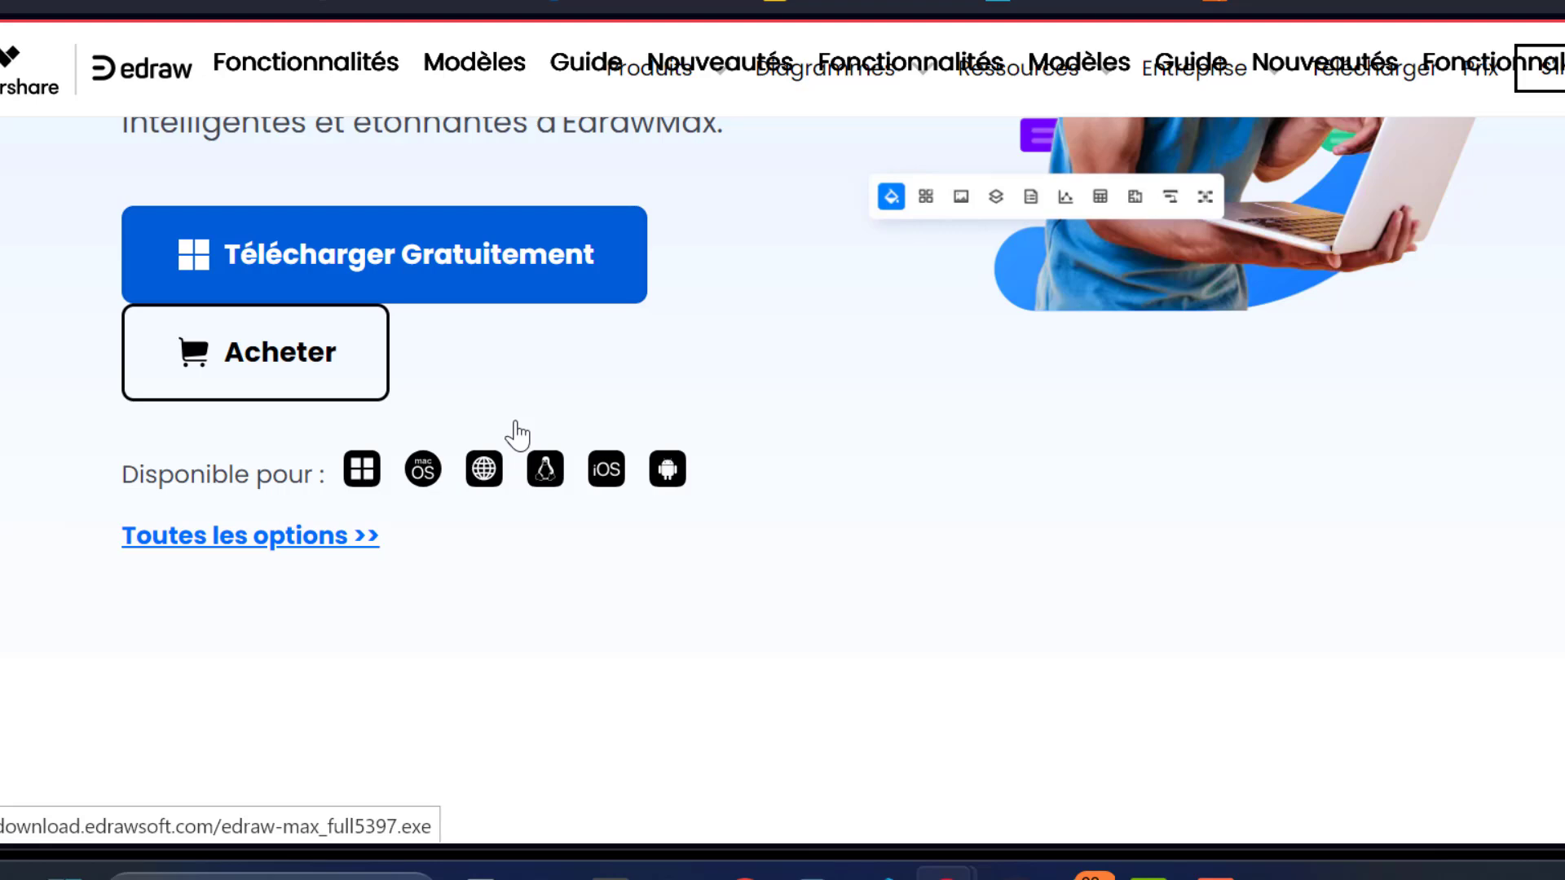
scroll(517, 434, "down", 1)
left_click(517, 435)
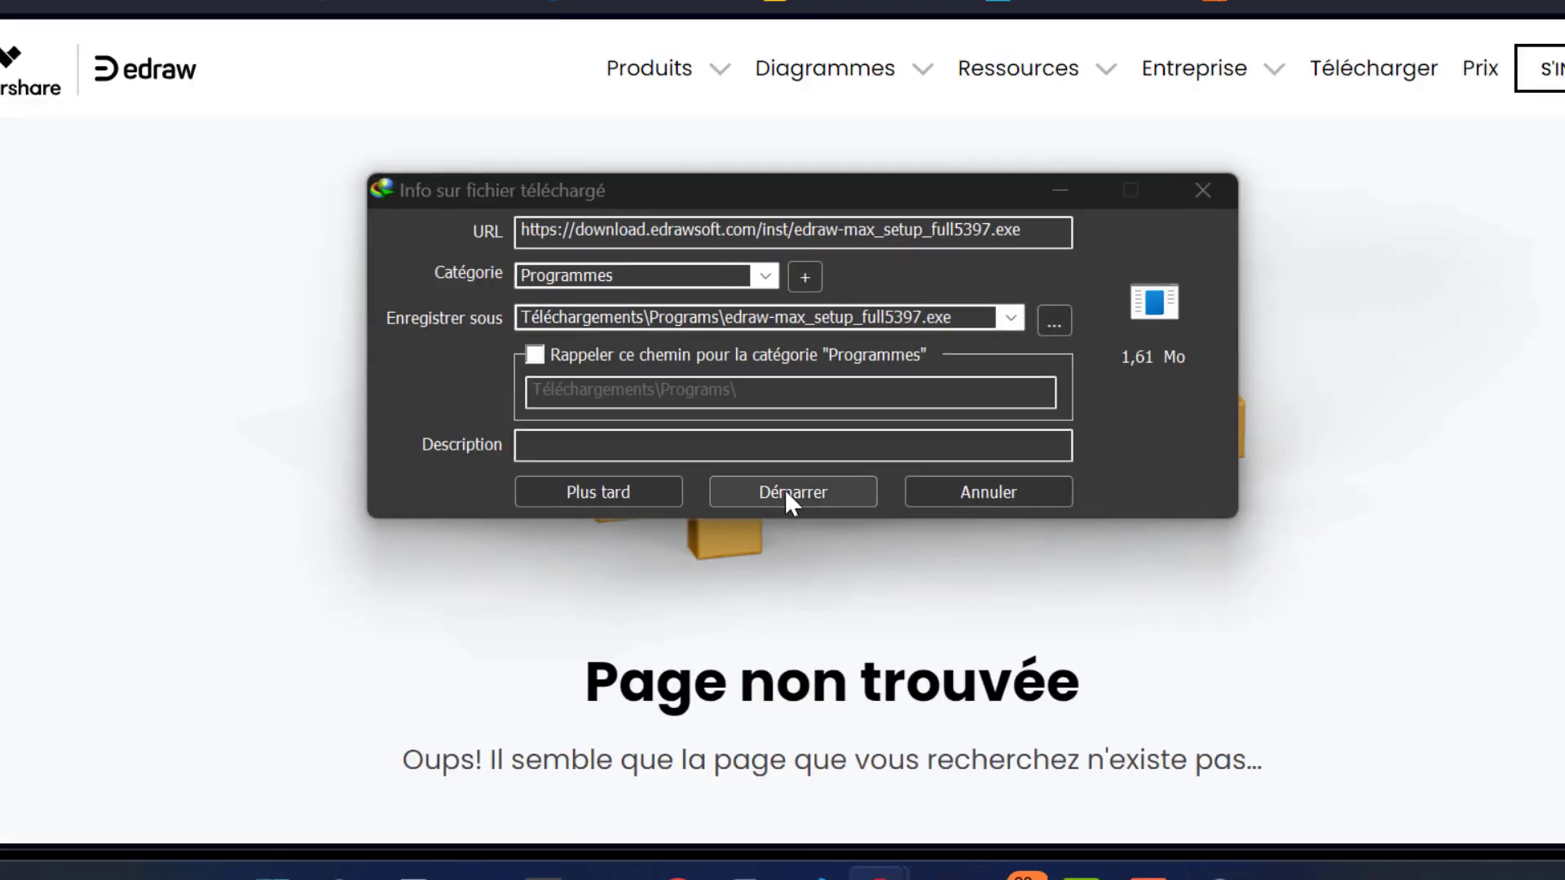
left_click(784, 490)
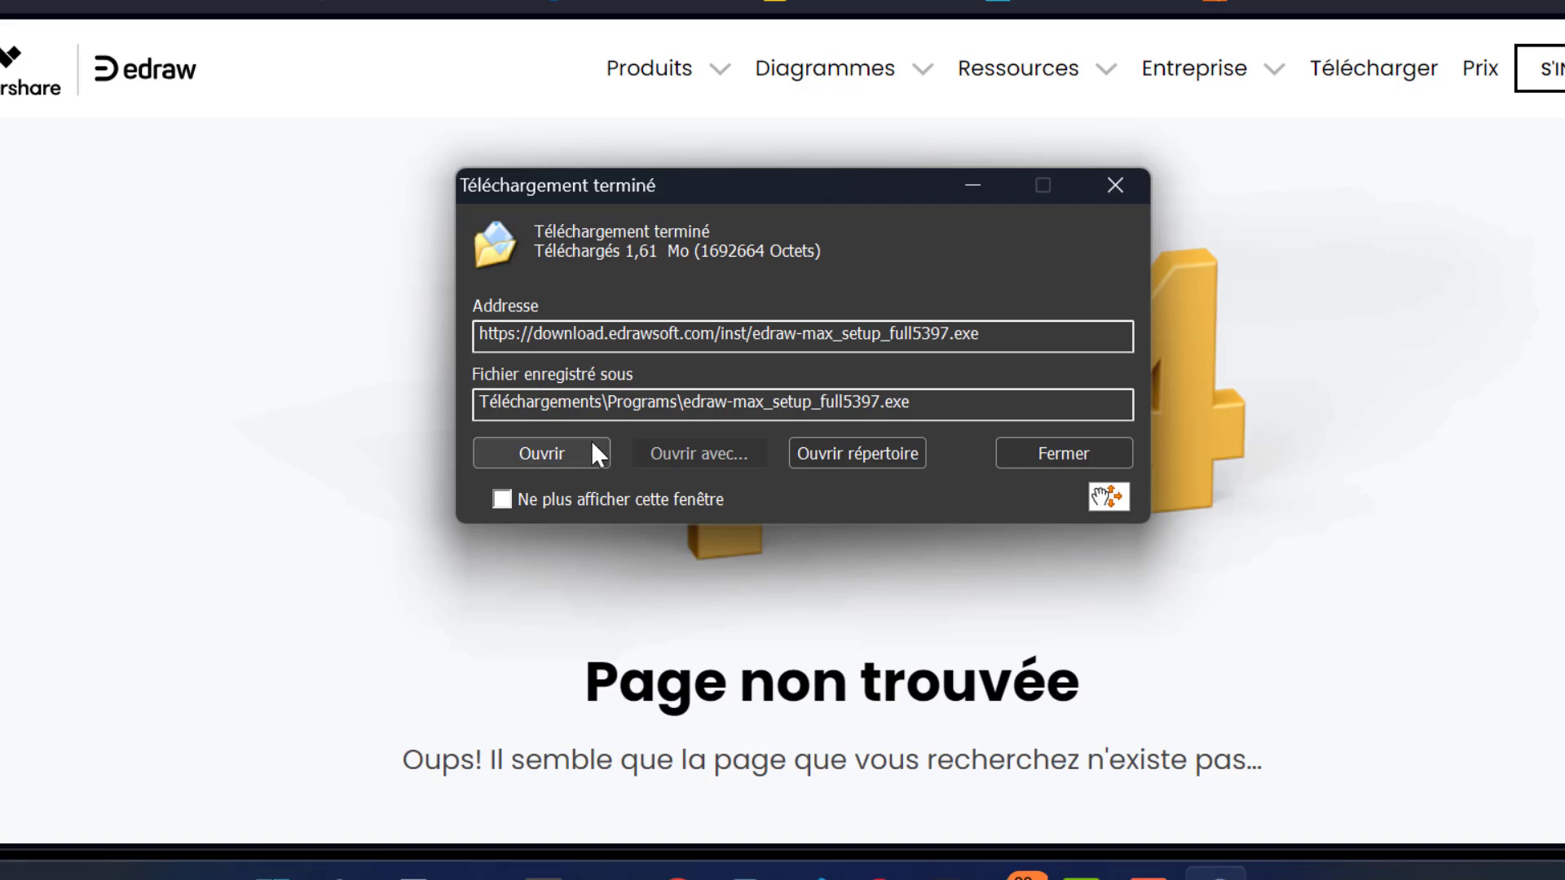
Run the downloaded setup file, install EdrawMax with the default settings and launch it
left_click(593, 446)
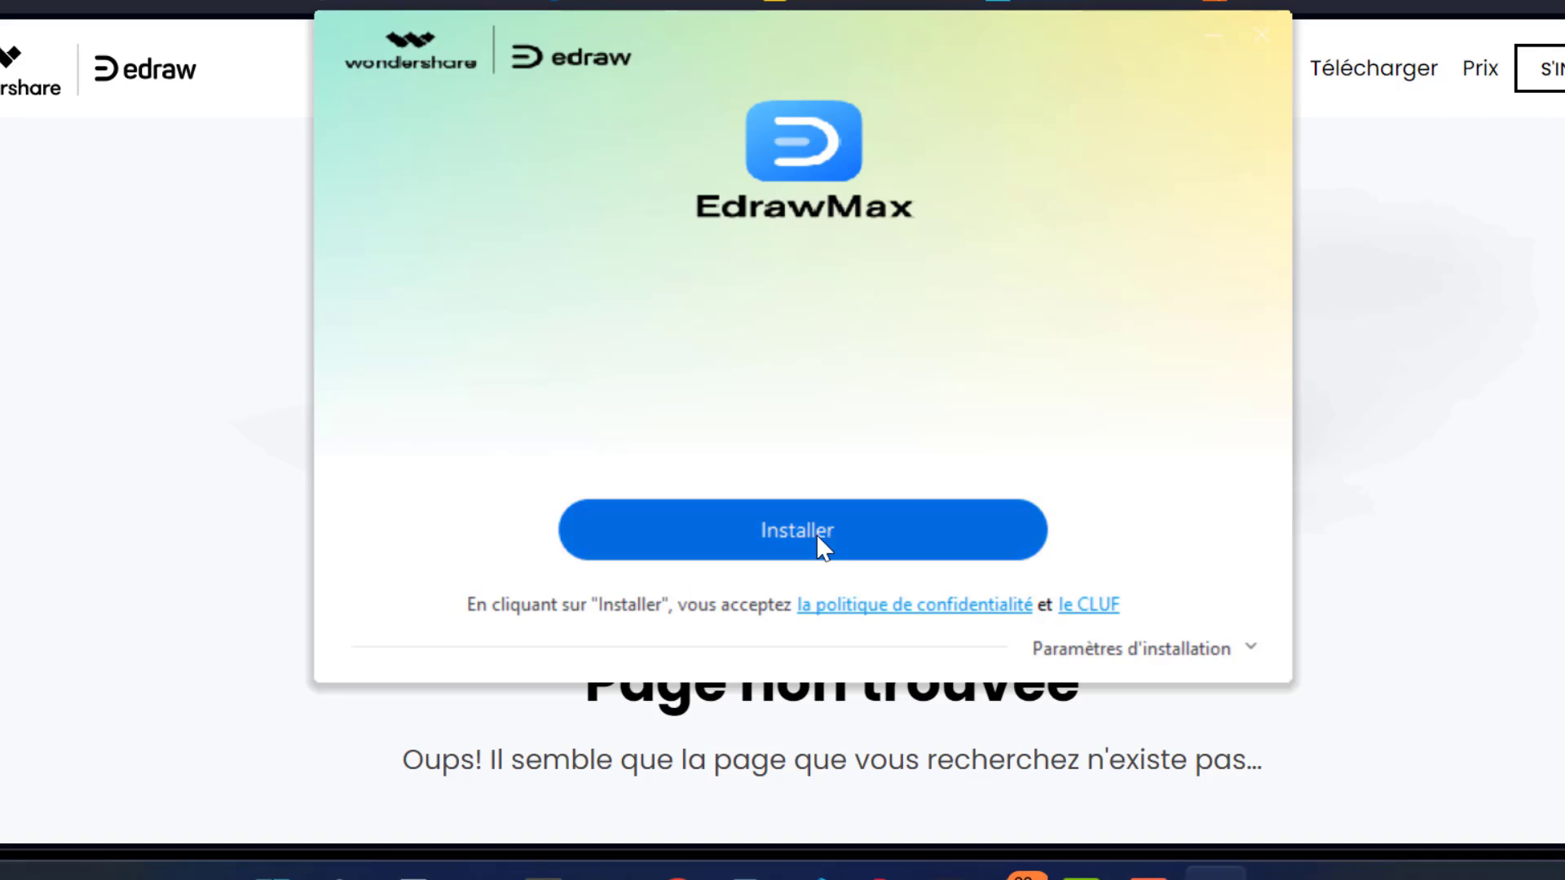
left_click(815, 534)
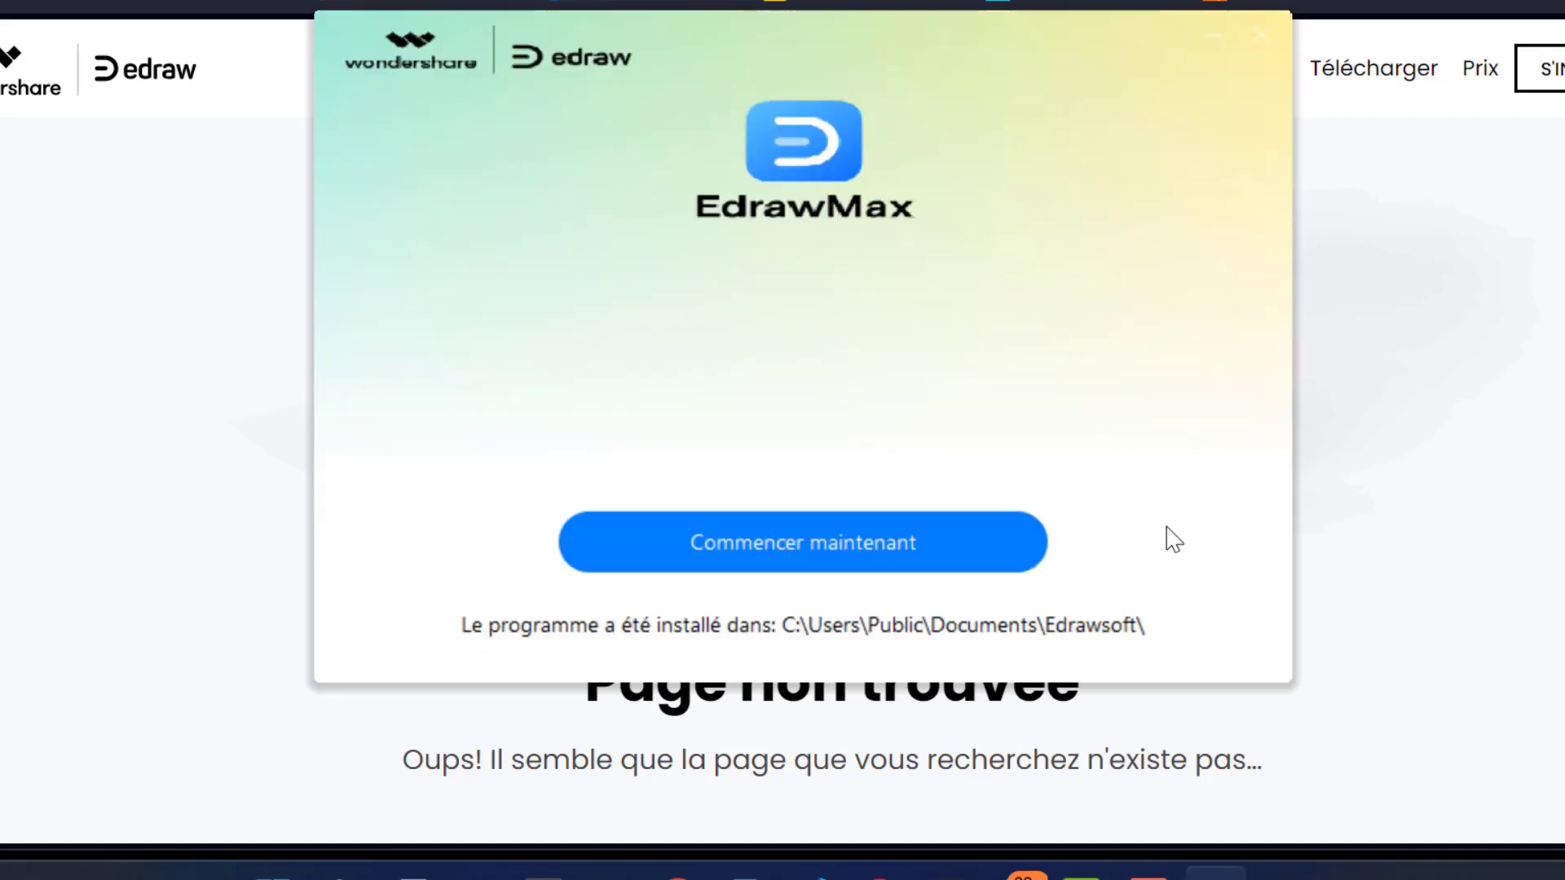
left_click(946, 536)
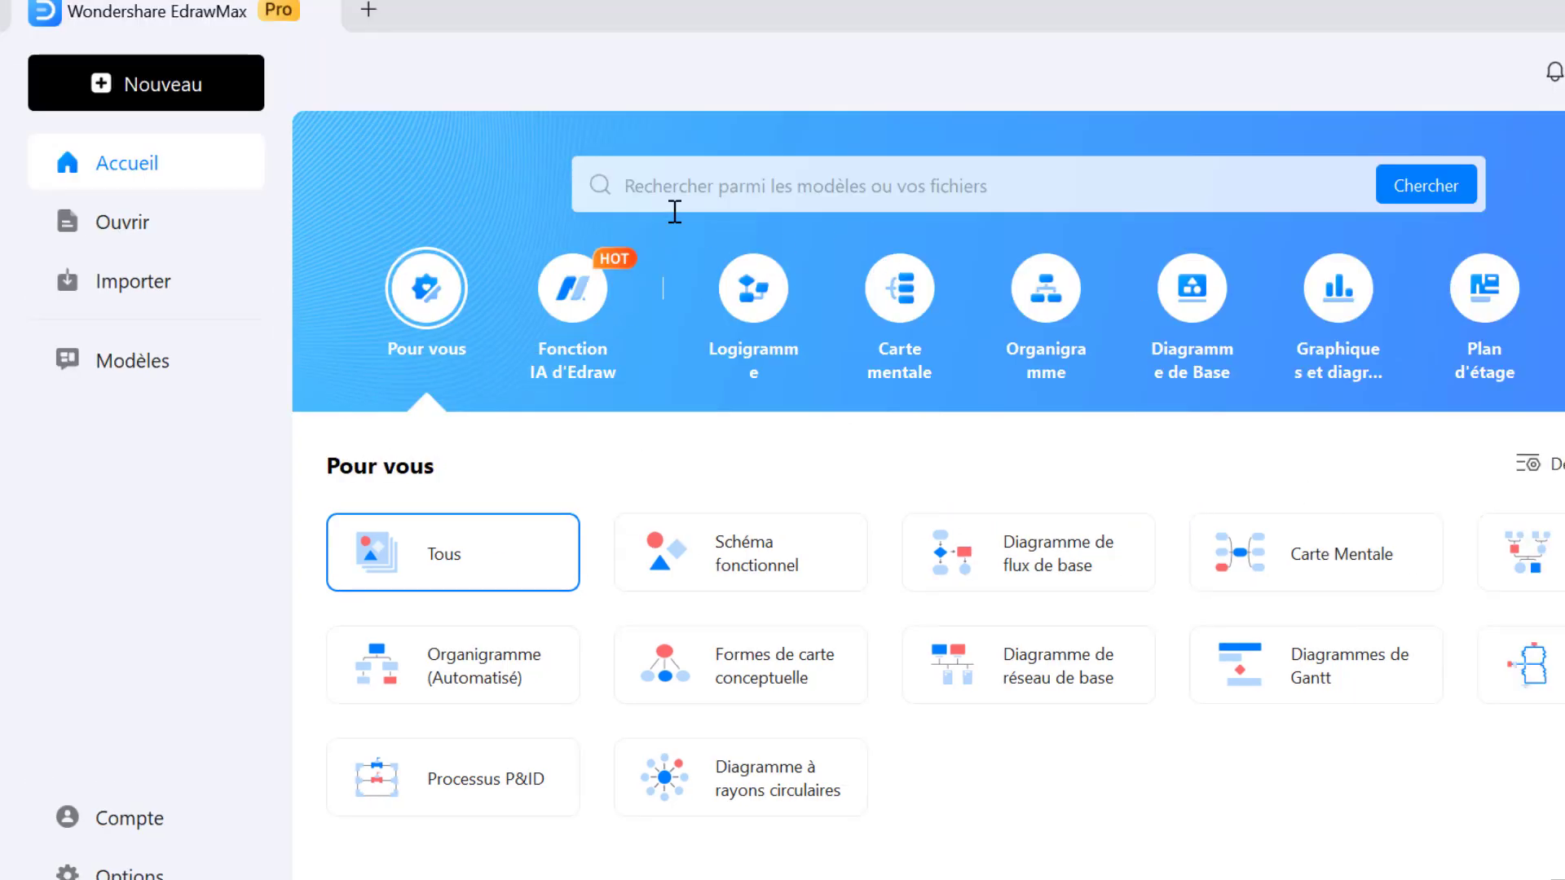
left_click(193, 238)
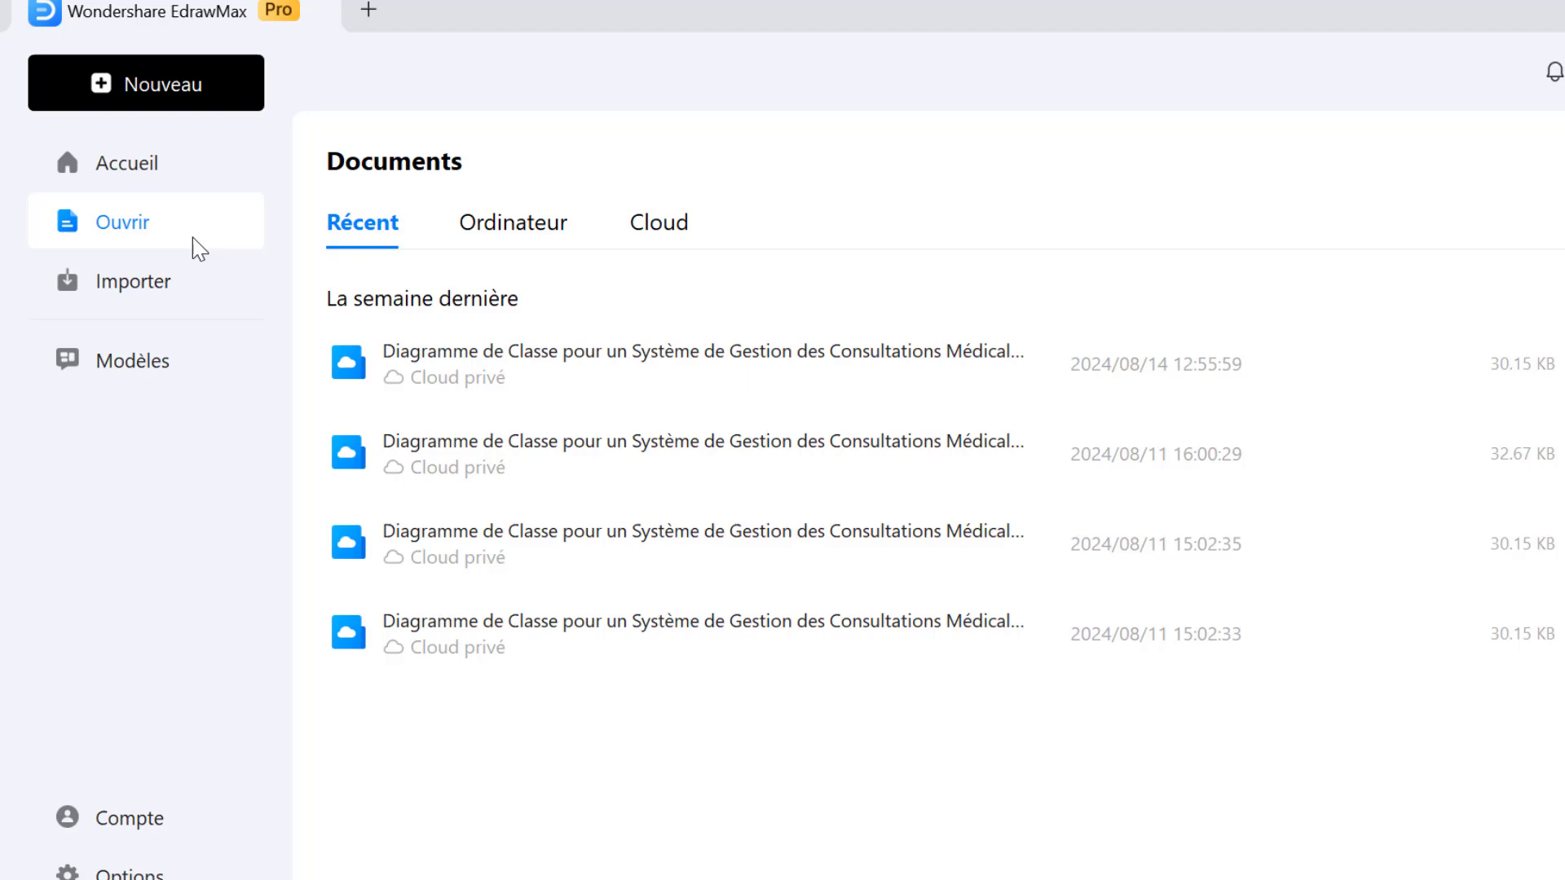
left_click(192, 288)
left_click(165, 362)
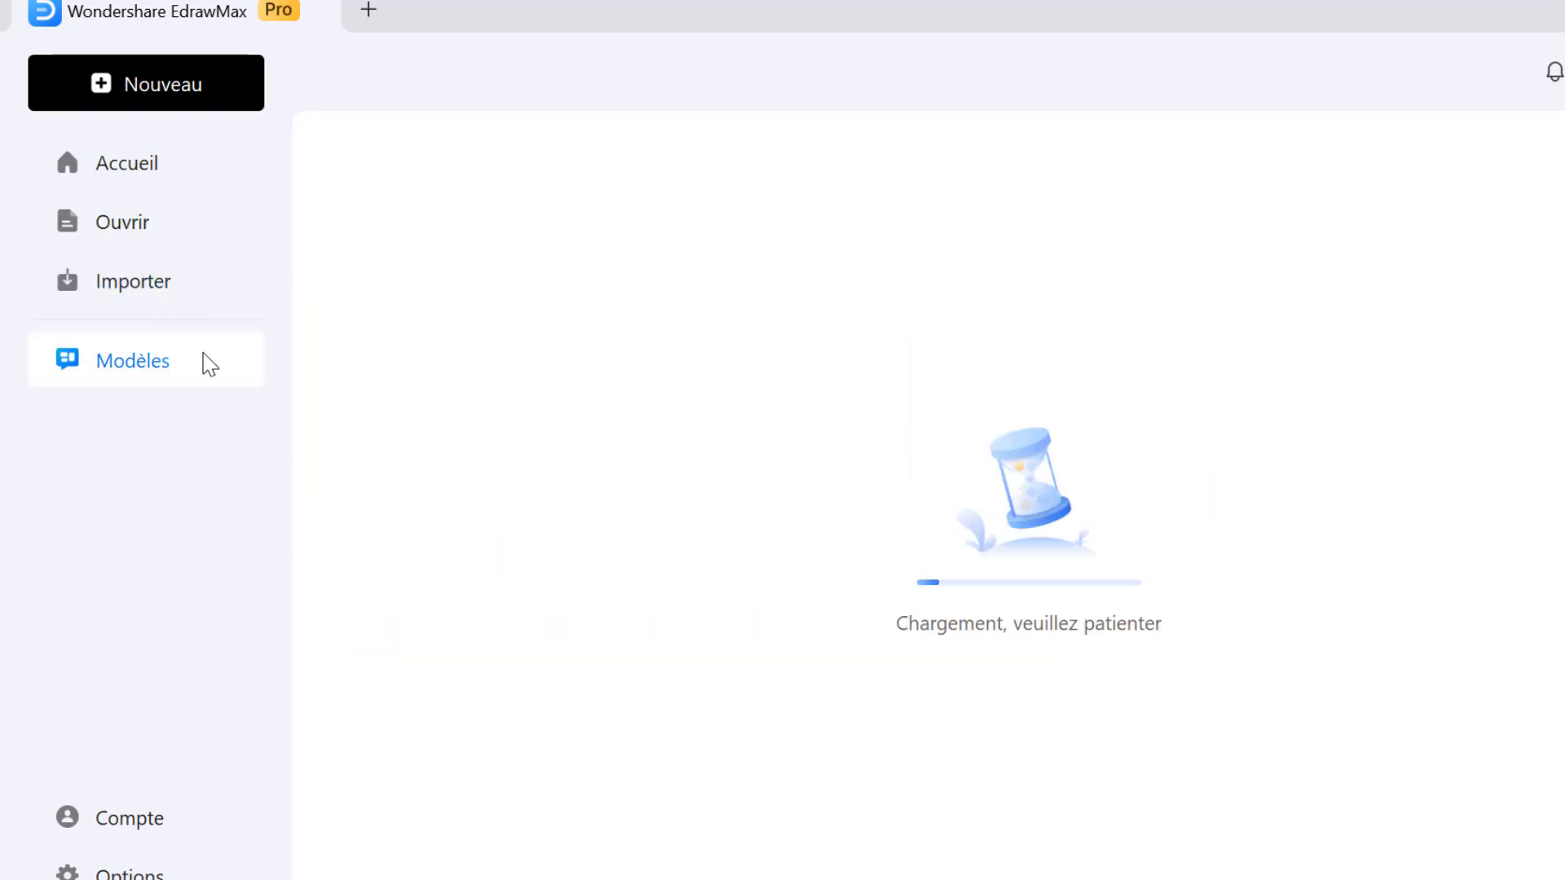
left_click(156, 194)
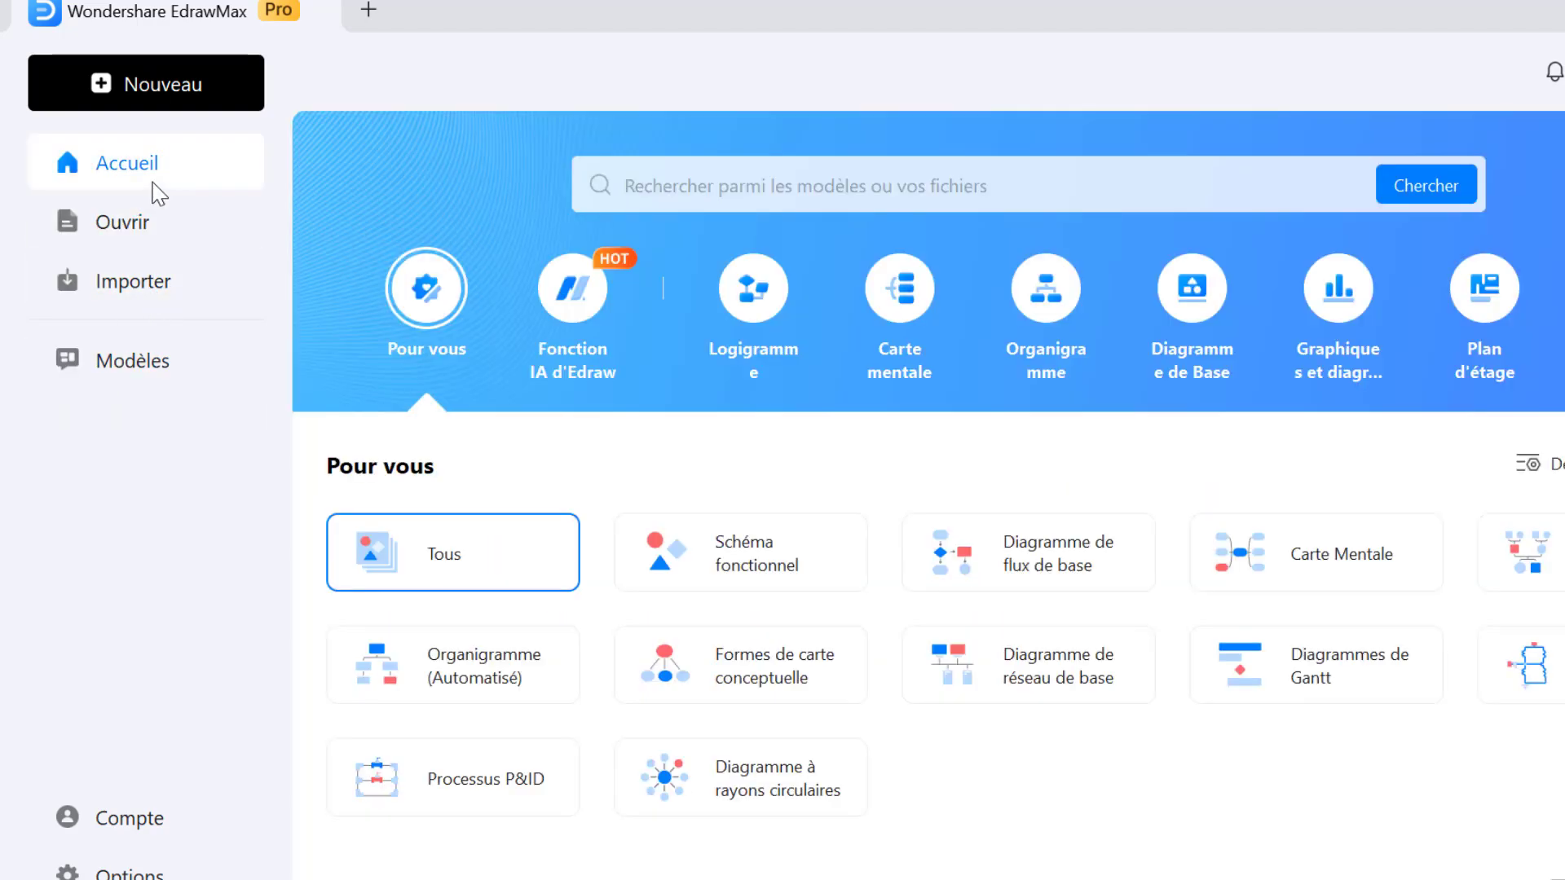
Search the diagram templates for "classe"
left_click(139, 364)
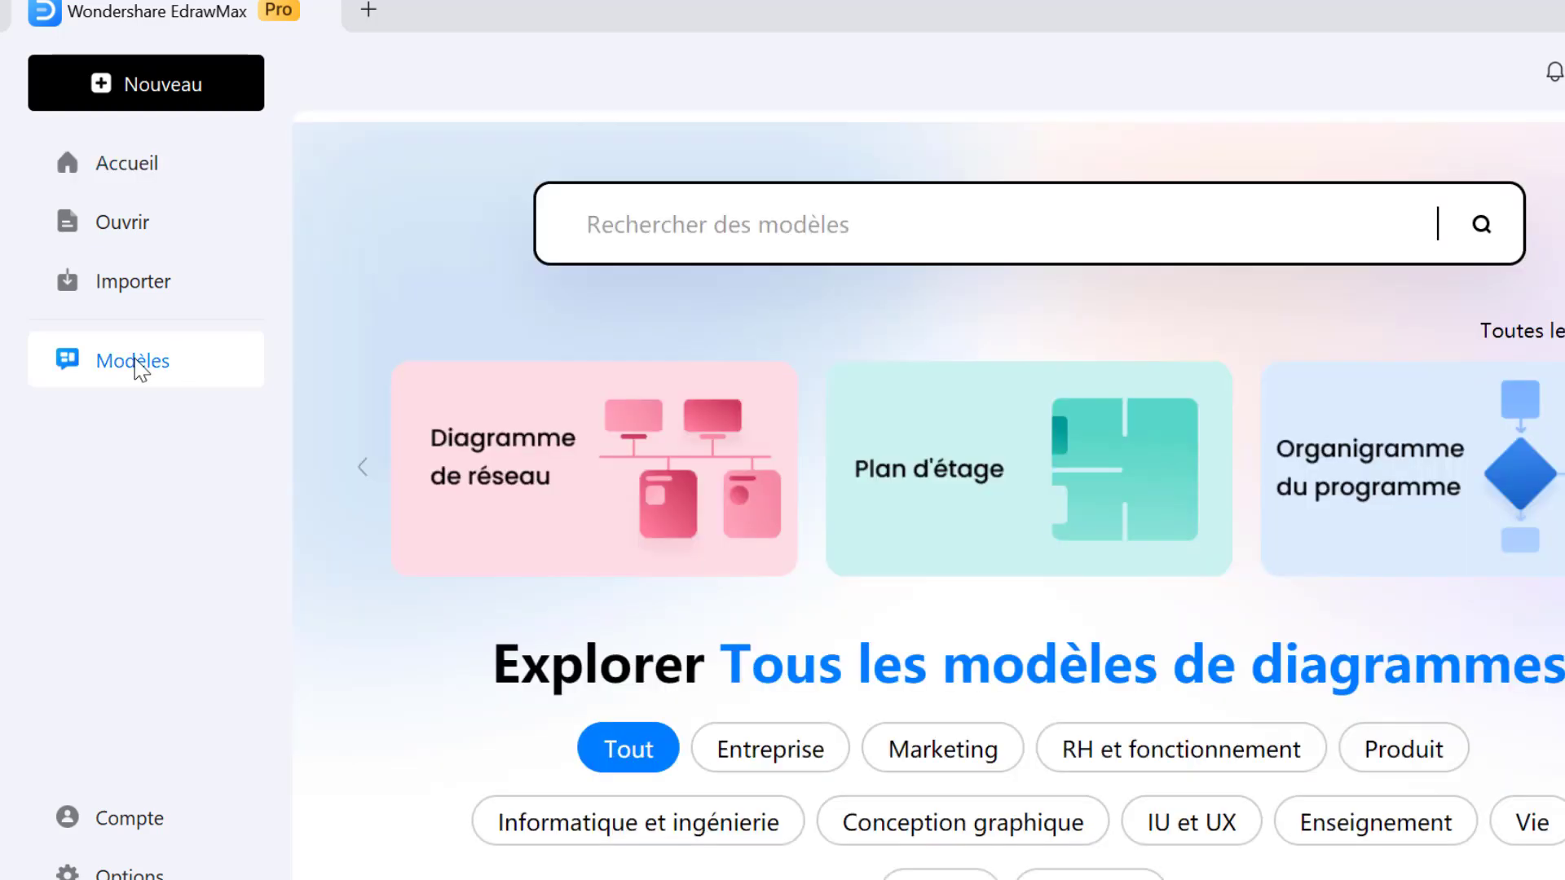
left_click(829, 228)
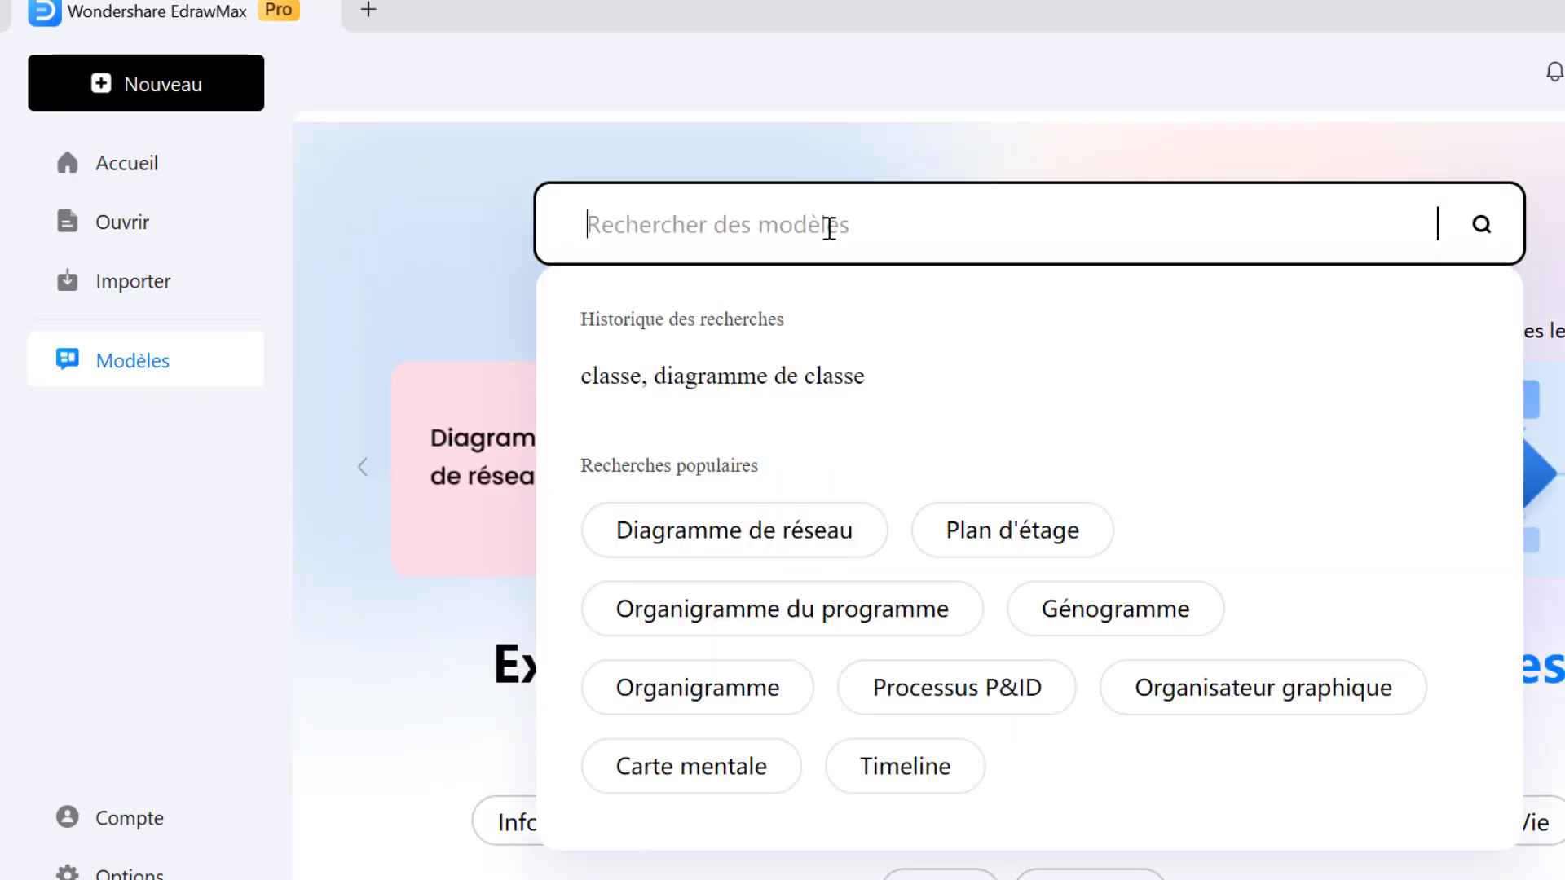
type("cla")
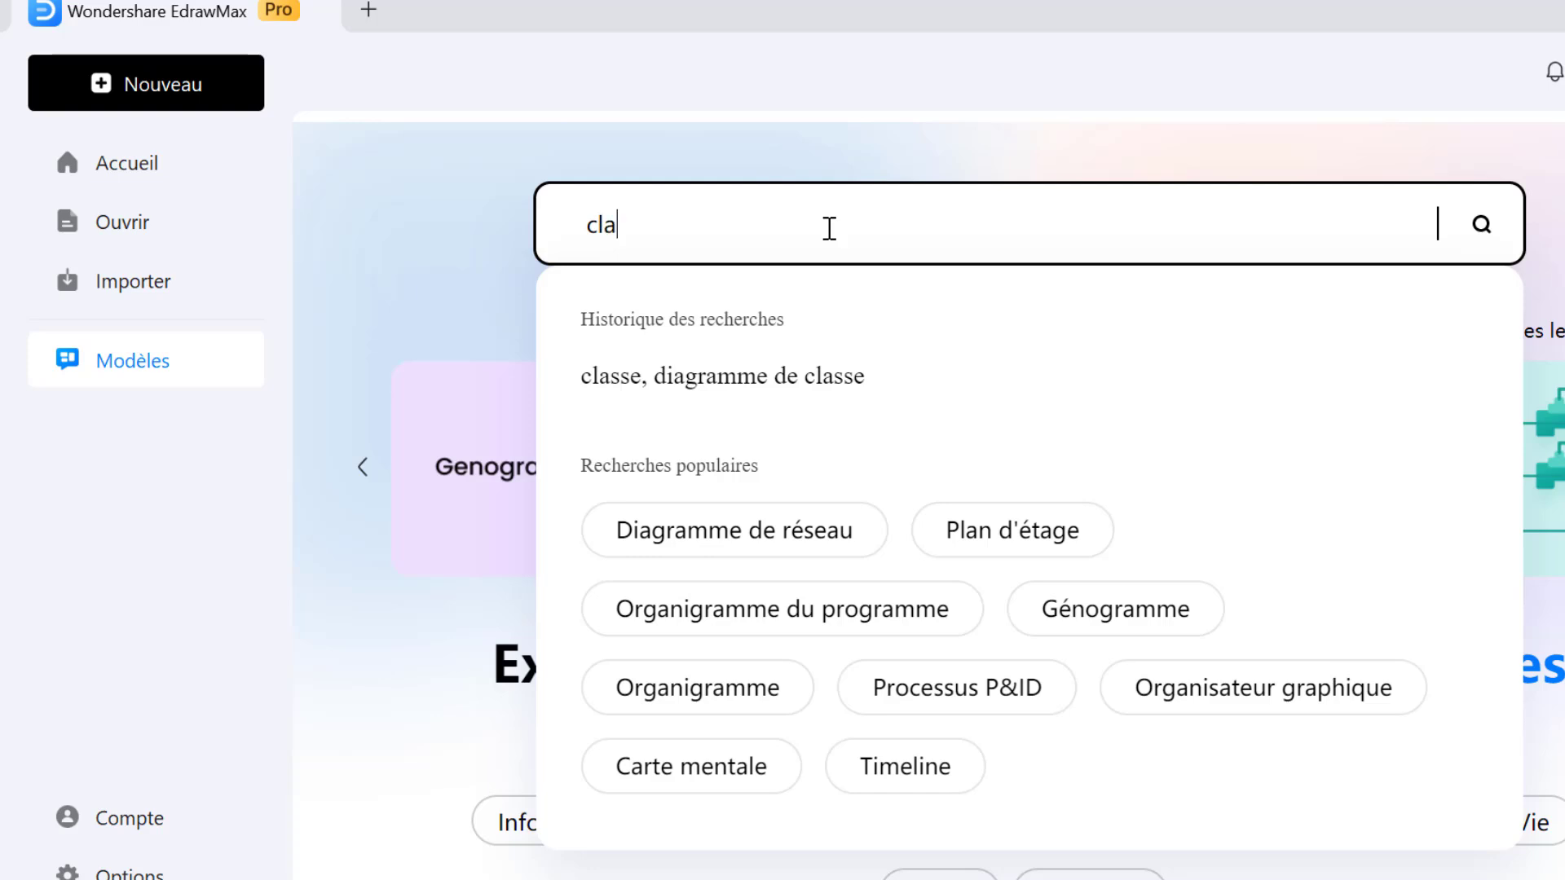
type("ssse")
left_click(604, 380)
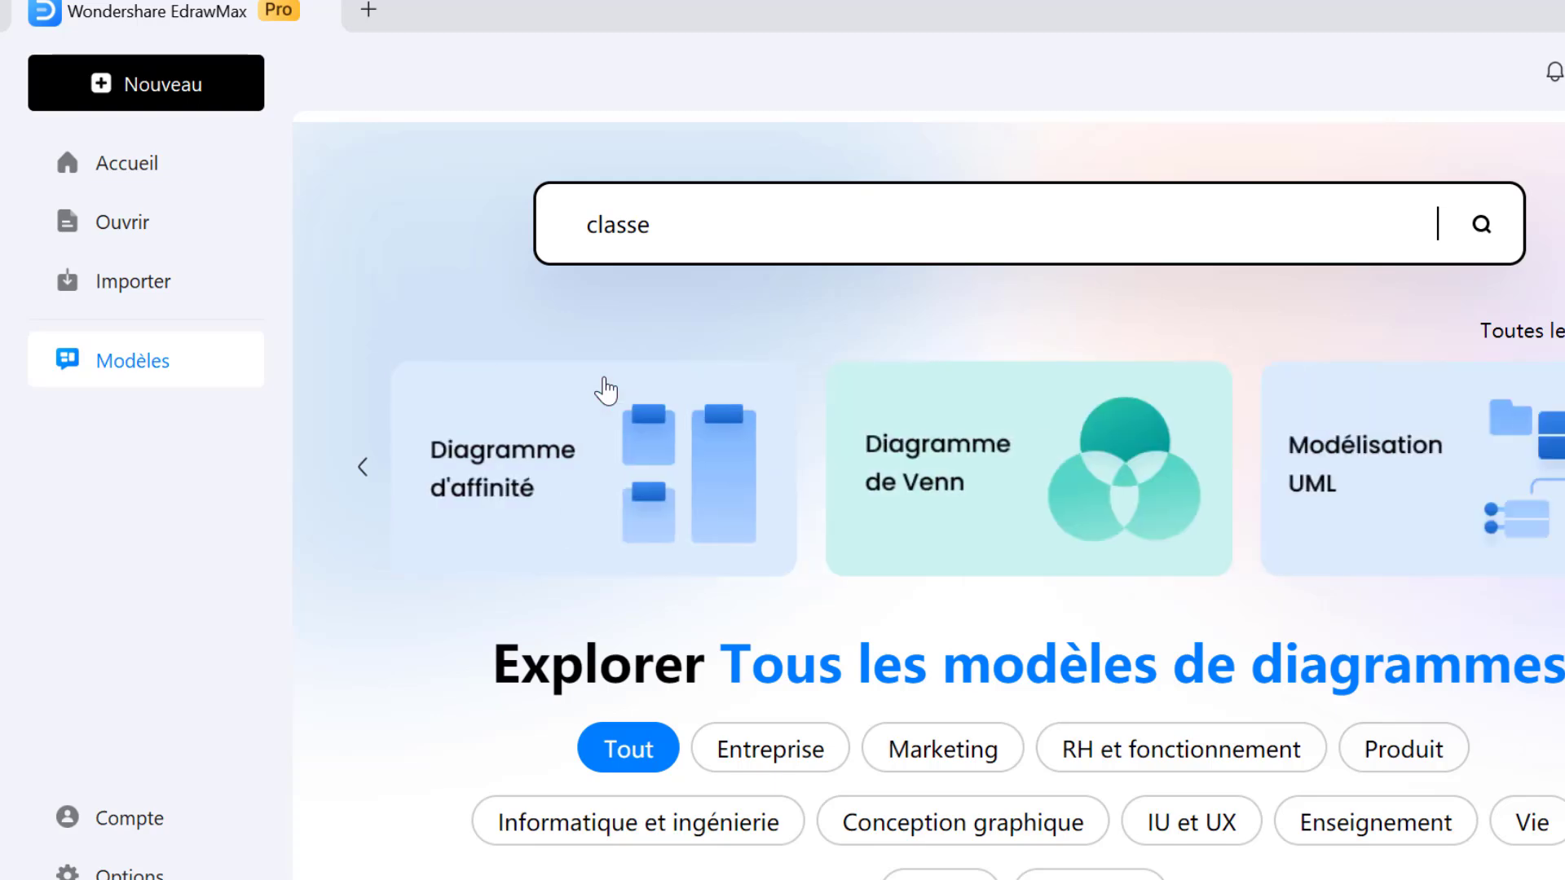
key("Return")
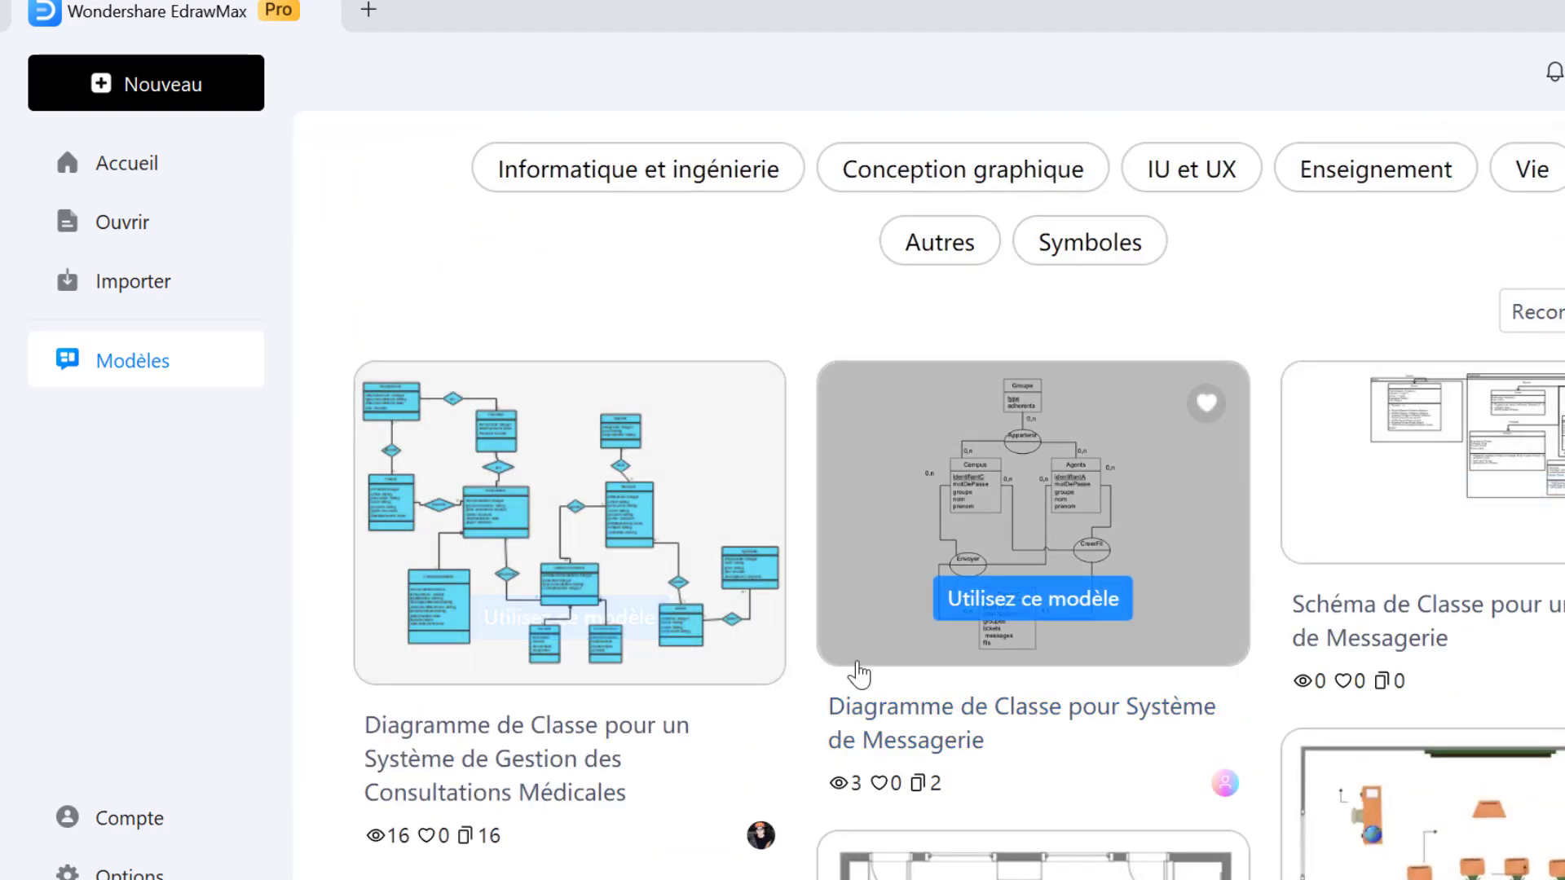
Browse the found templates and preview "Diagramme de Classe pour un Système de Gestion des Consultations Médicales"
scroll(858, 673, "down", 10)
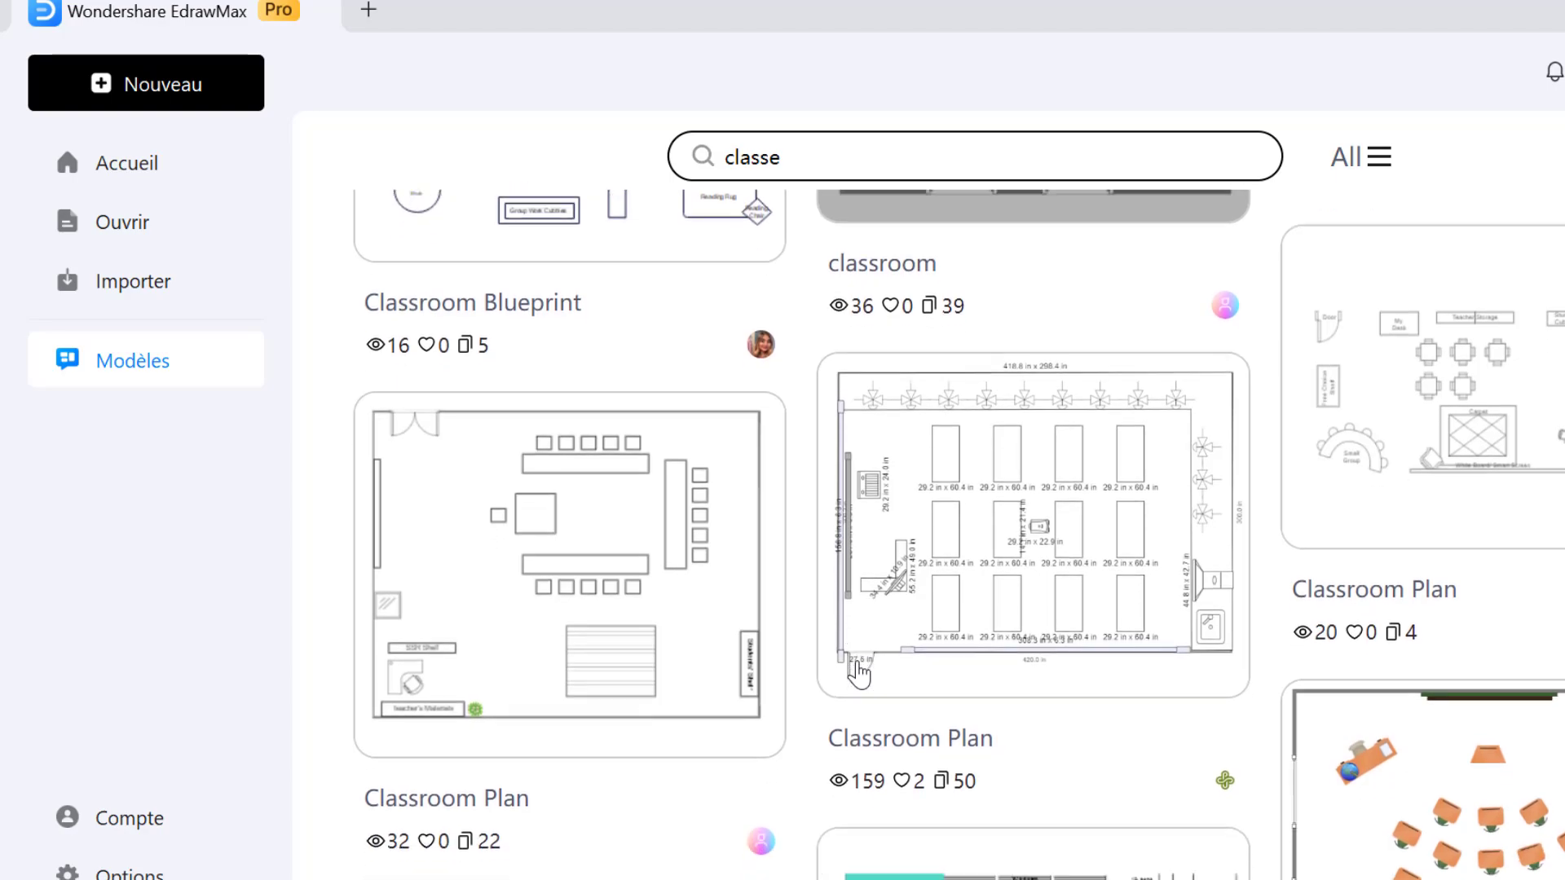
scroll(858, 673, "up", 10)
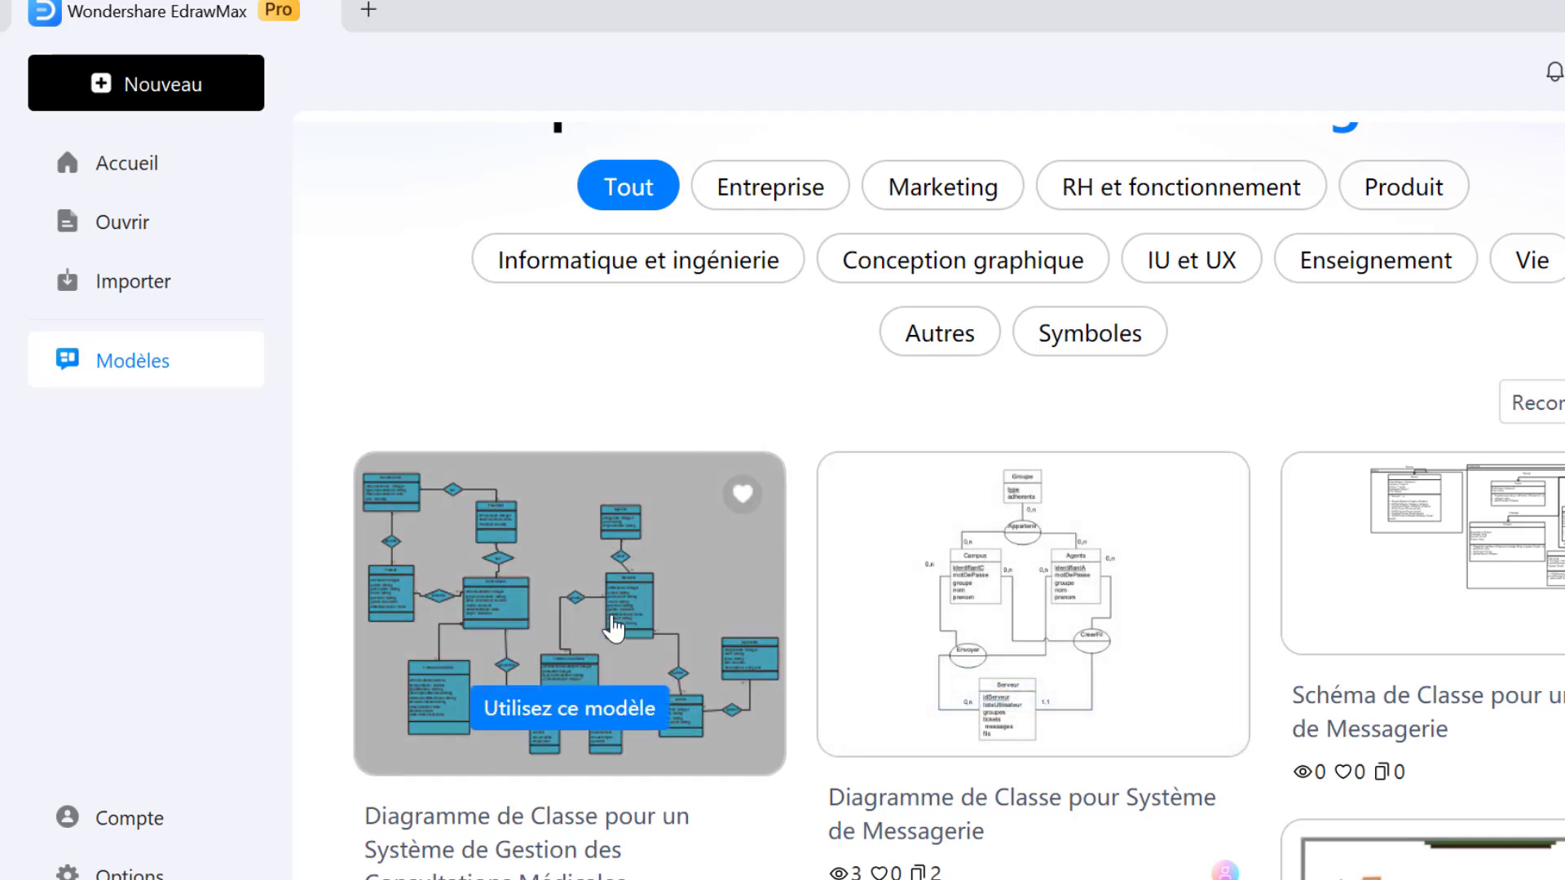
left_click(613, 627)
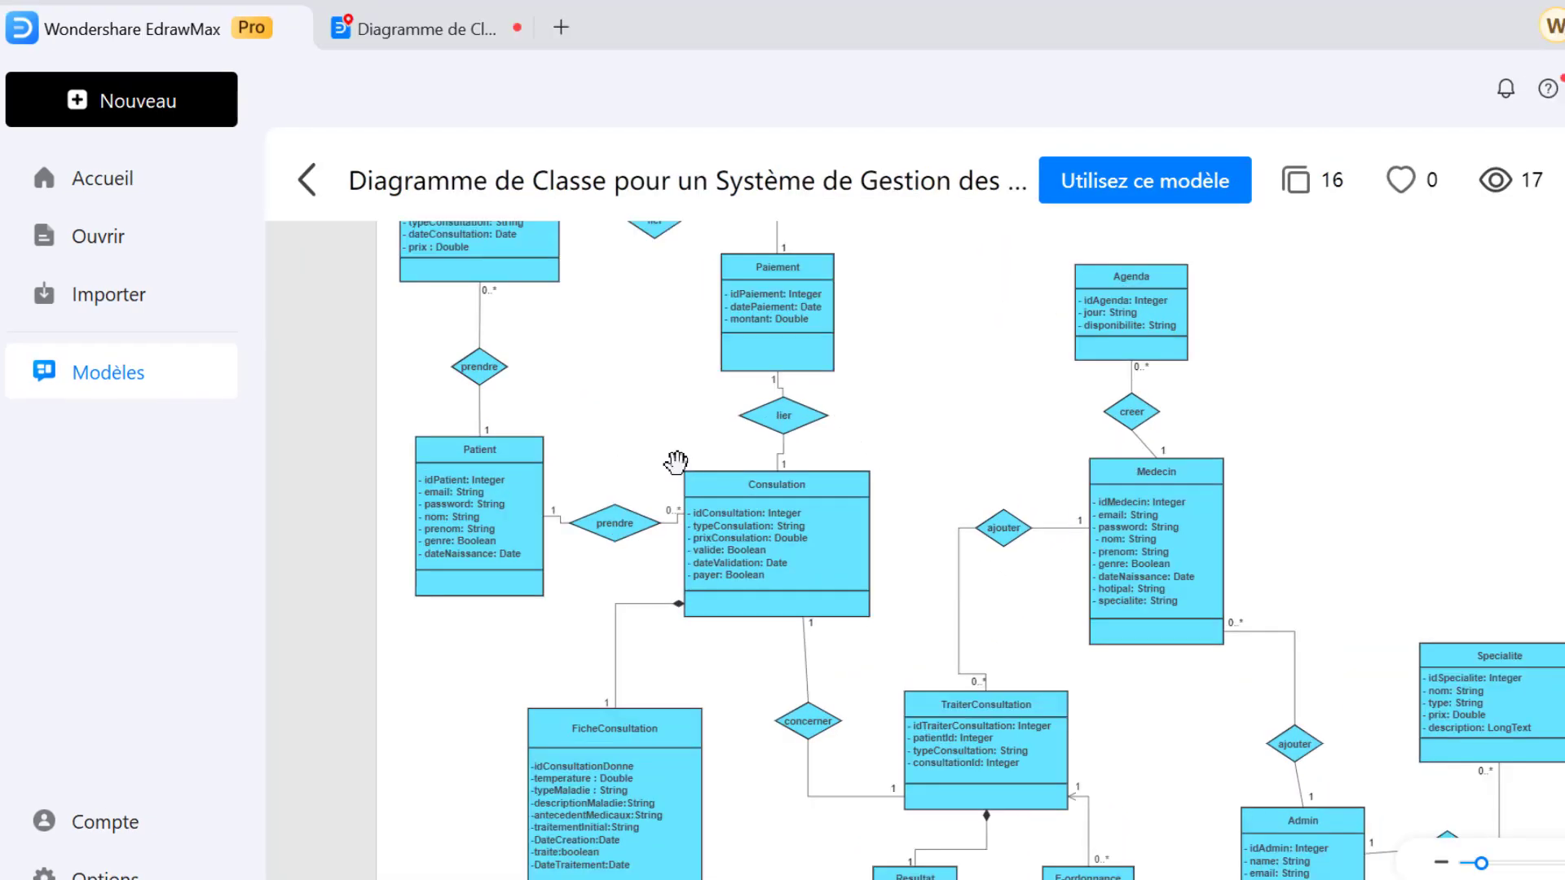
Review the classes and relations in the medical consultation template and open it as an editable diagram
scroll(675, 462, "up", 2)
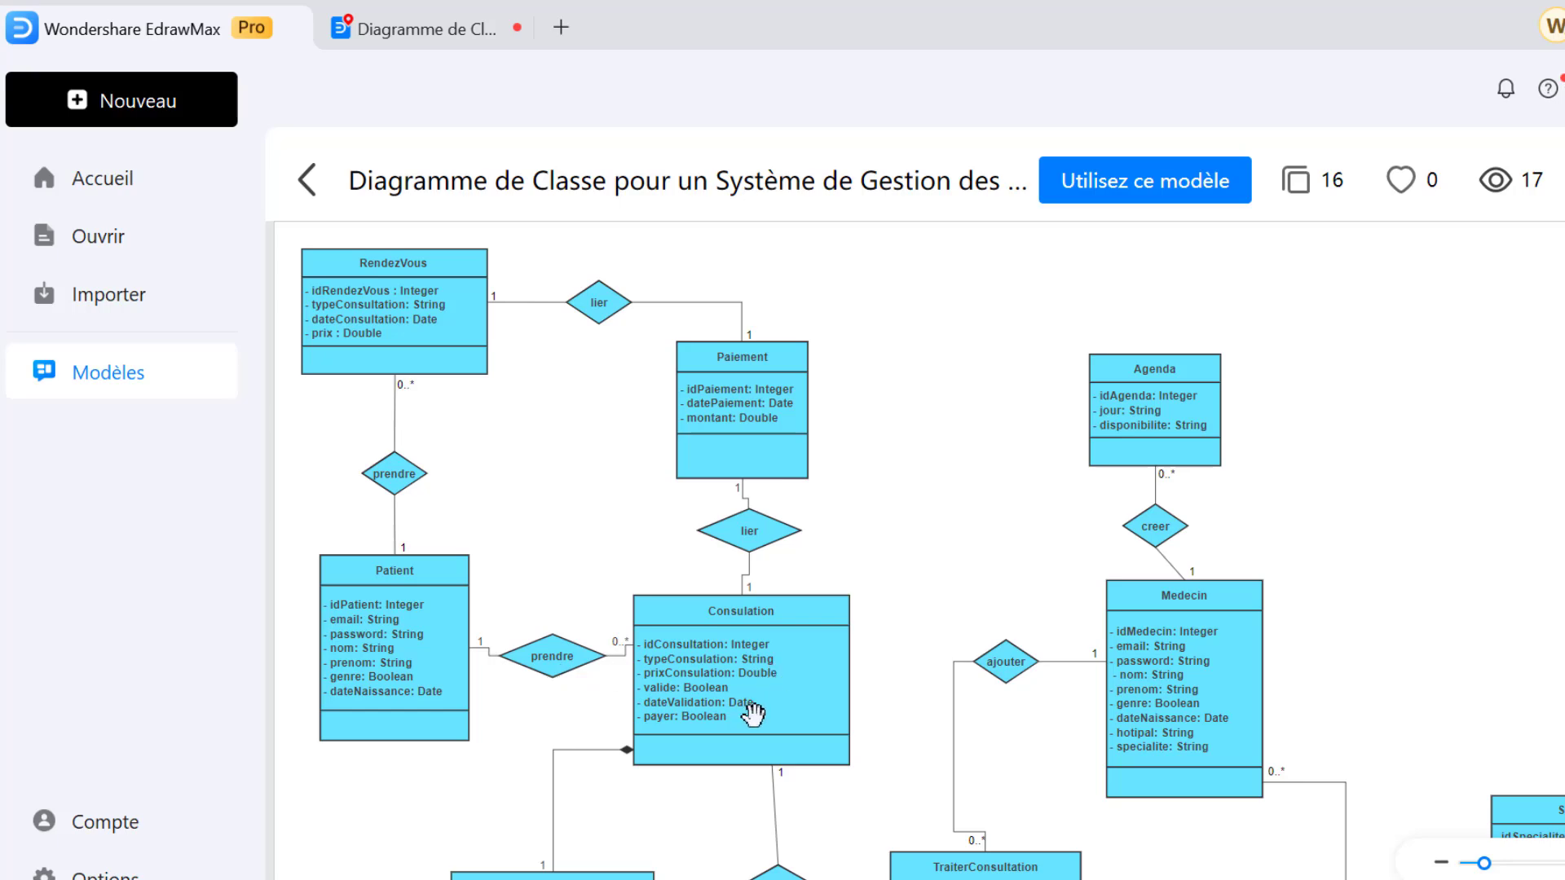
scroll(753, 714, "down", 2)
scroll(753, 713, "down", 2)
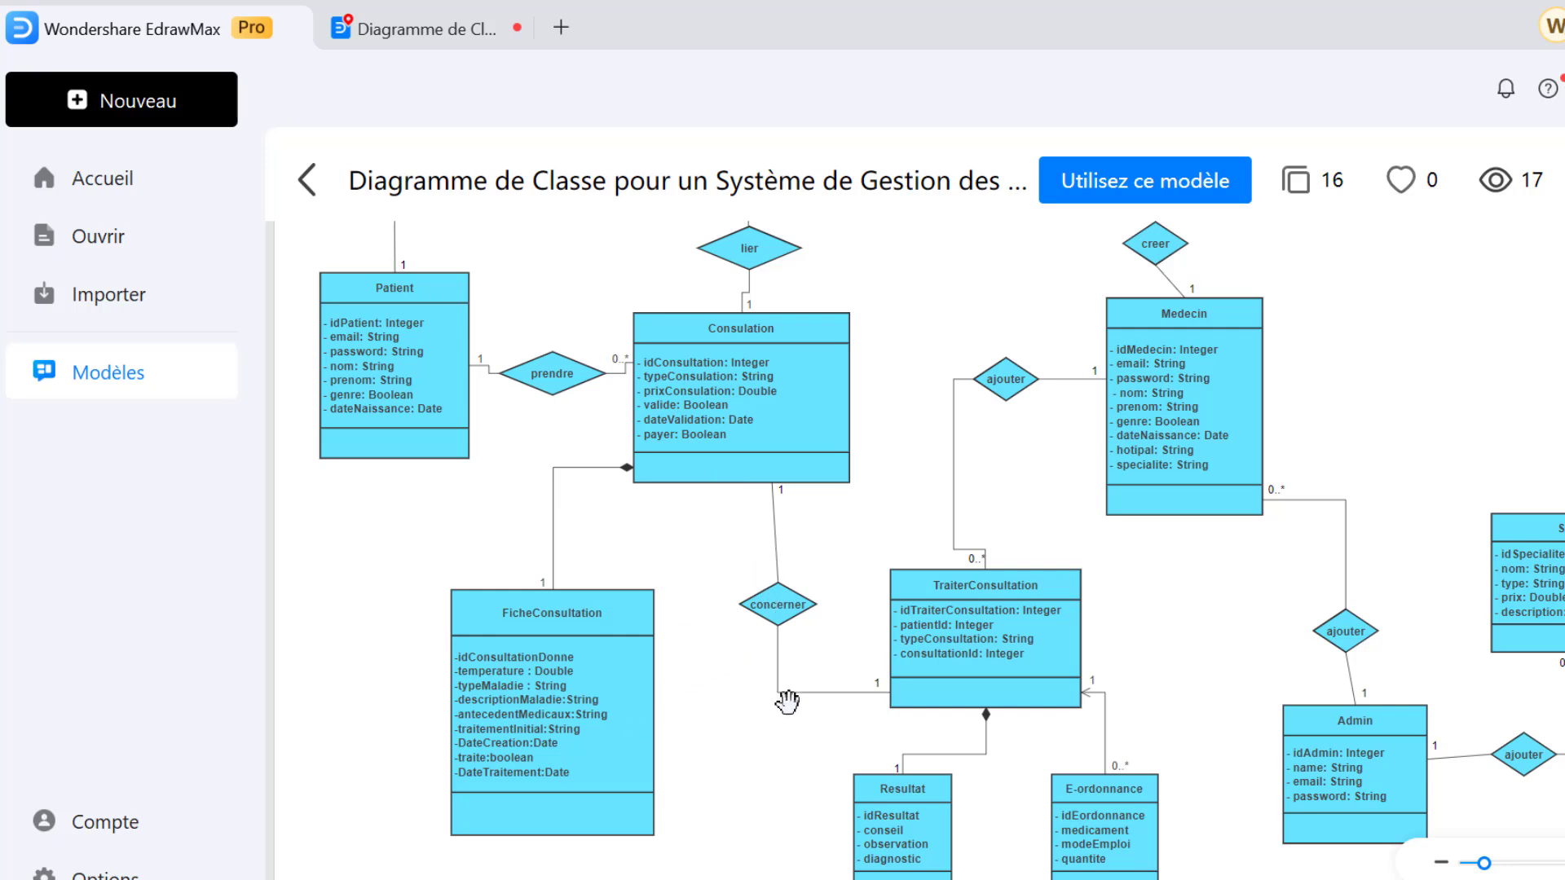
scroll(1299, 531, "up", 3)
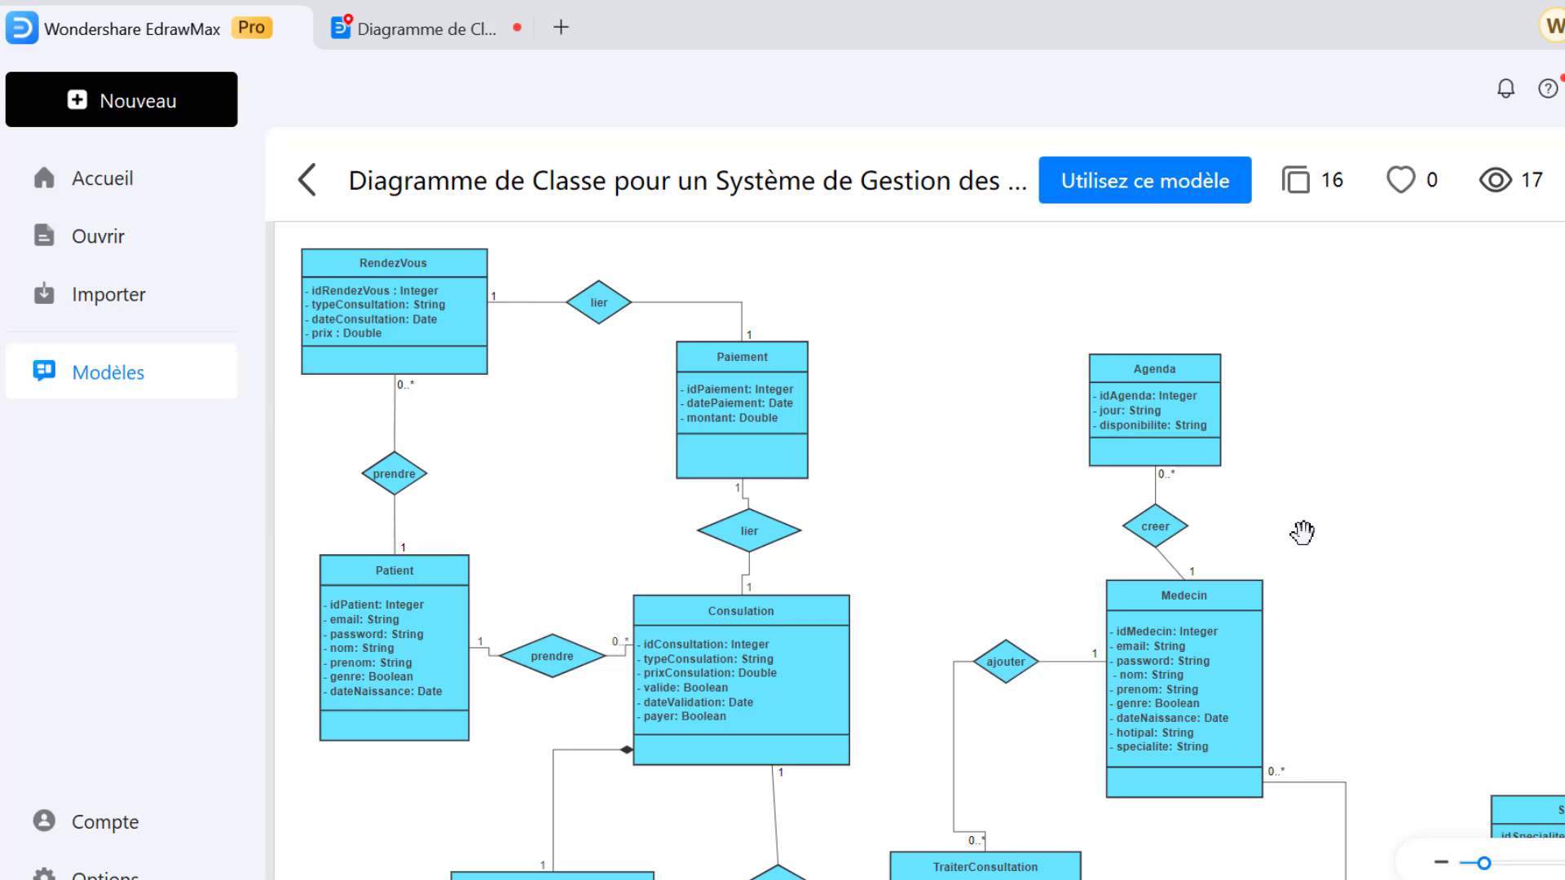
left_click(1122, 185)
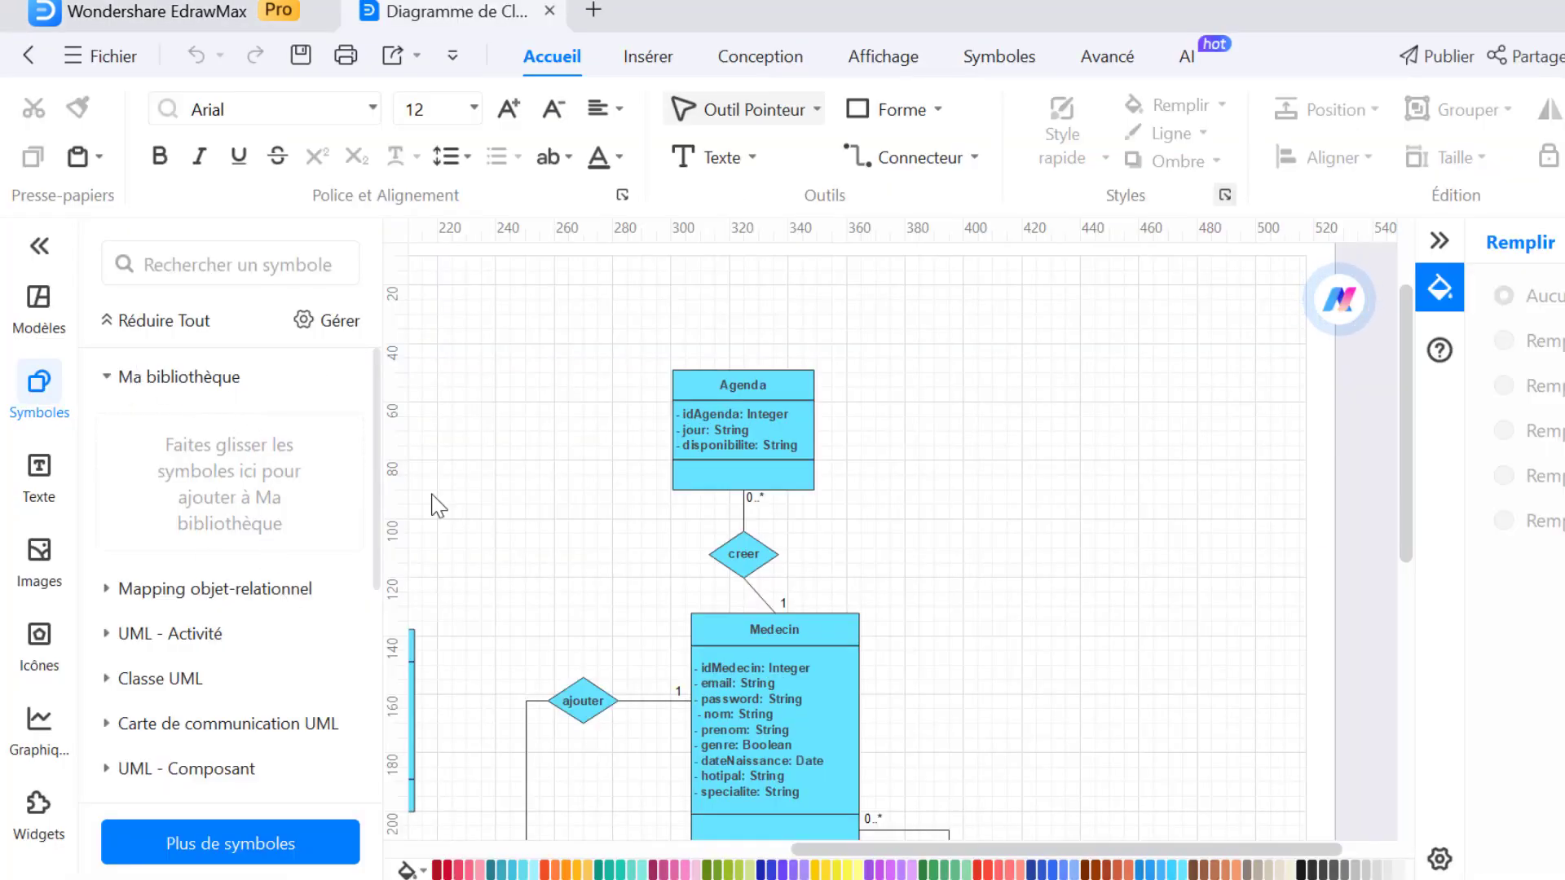
Examine the available symbol libraries, including Mapping objet-relationnel, UML - Séquence and UML - Déploiement
left_click(155, 381)
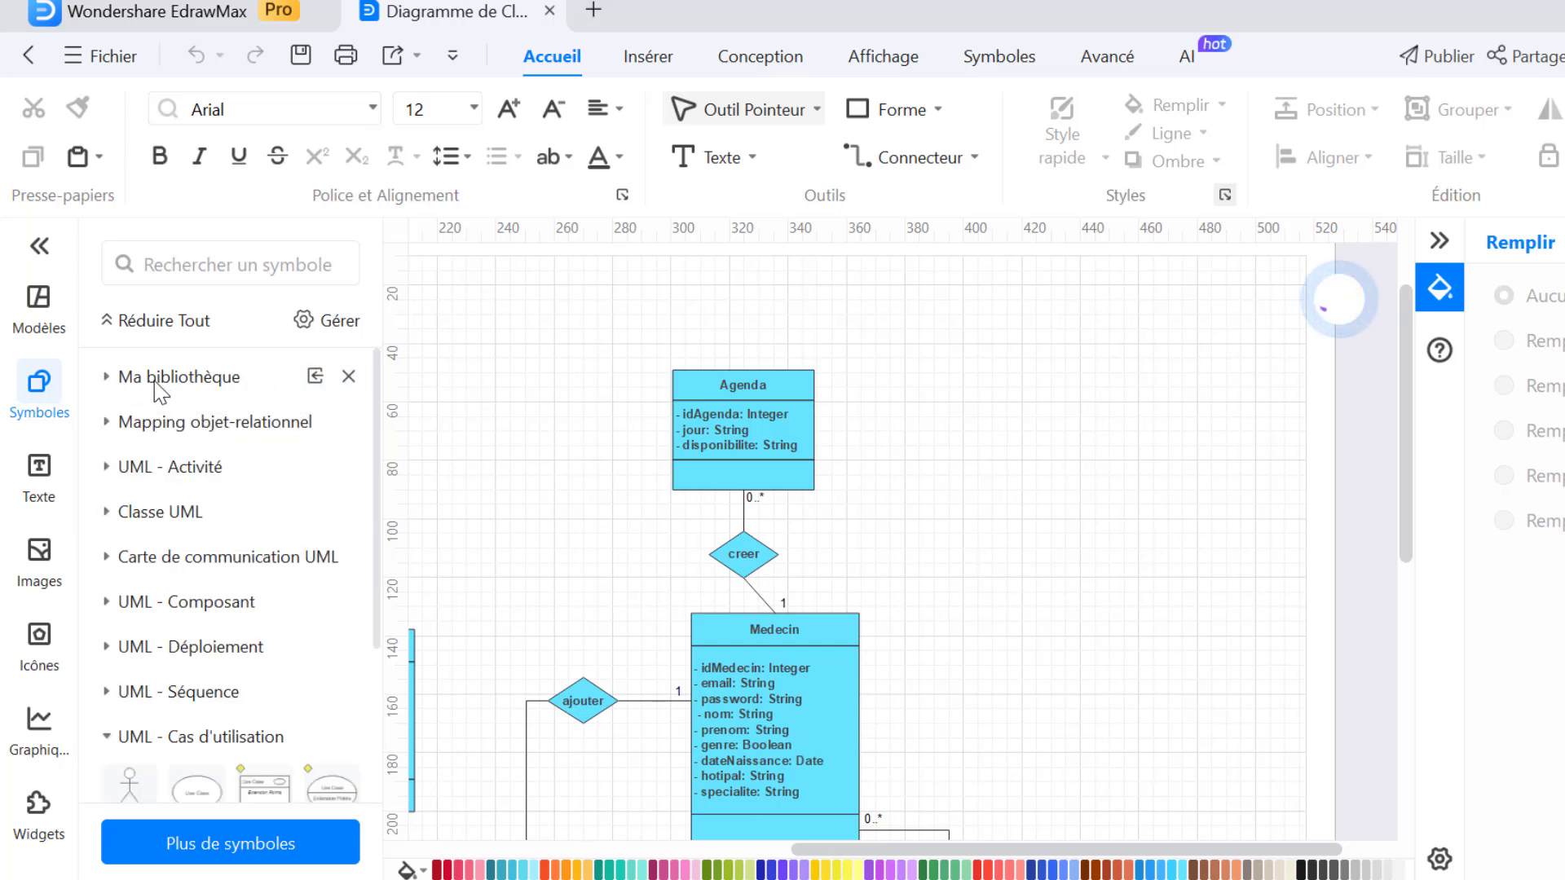
left_click(229, 423)
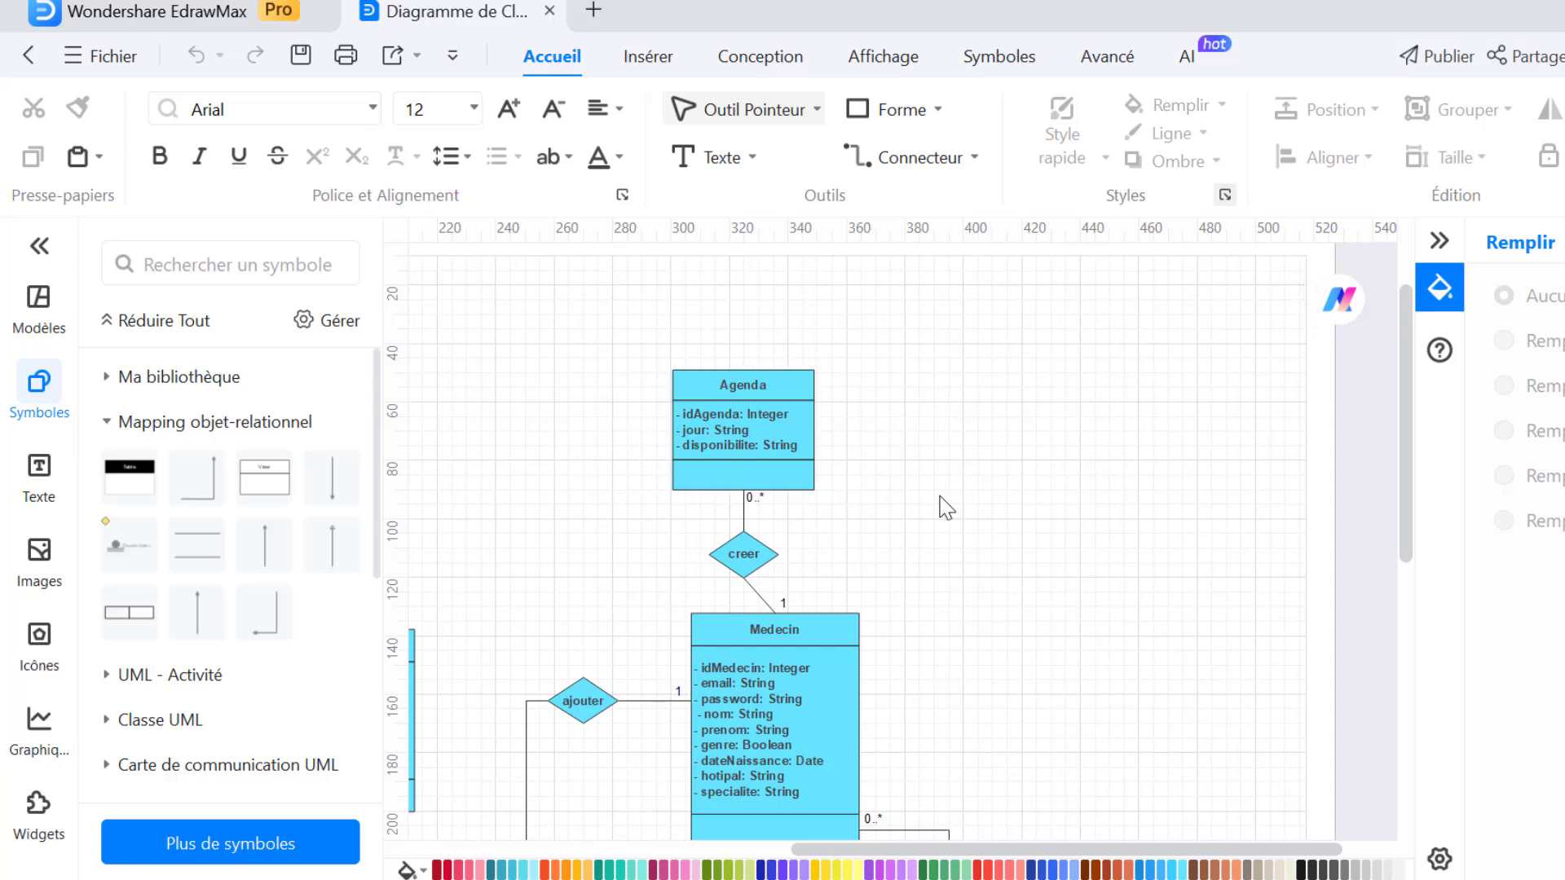
scroll(946, 507, "right", 3)
scroll(945, 507, "left", 4)
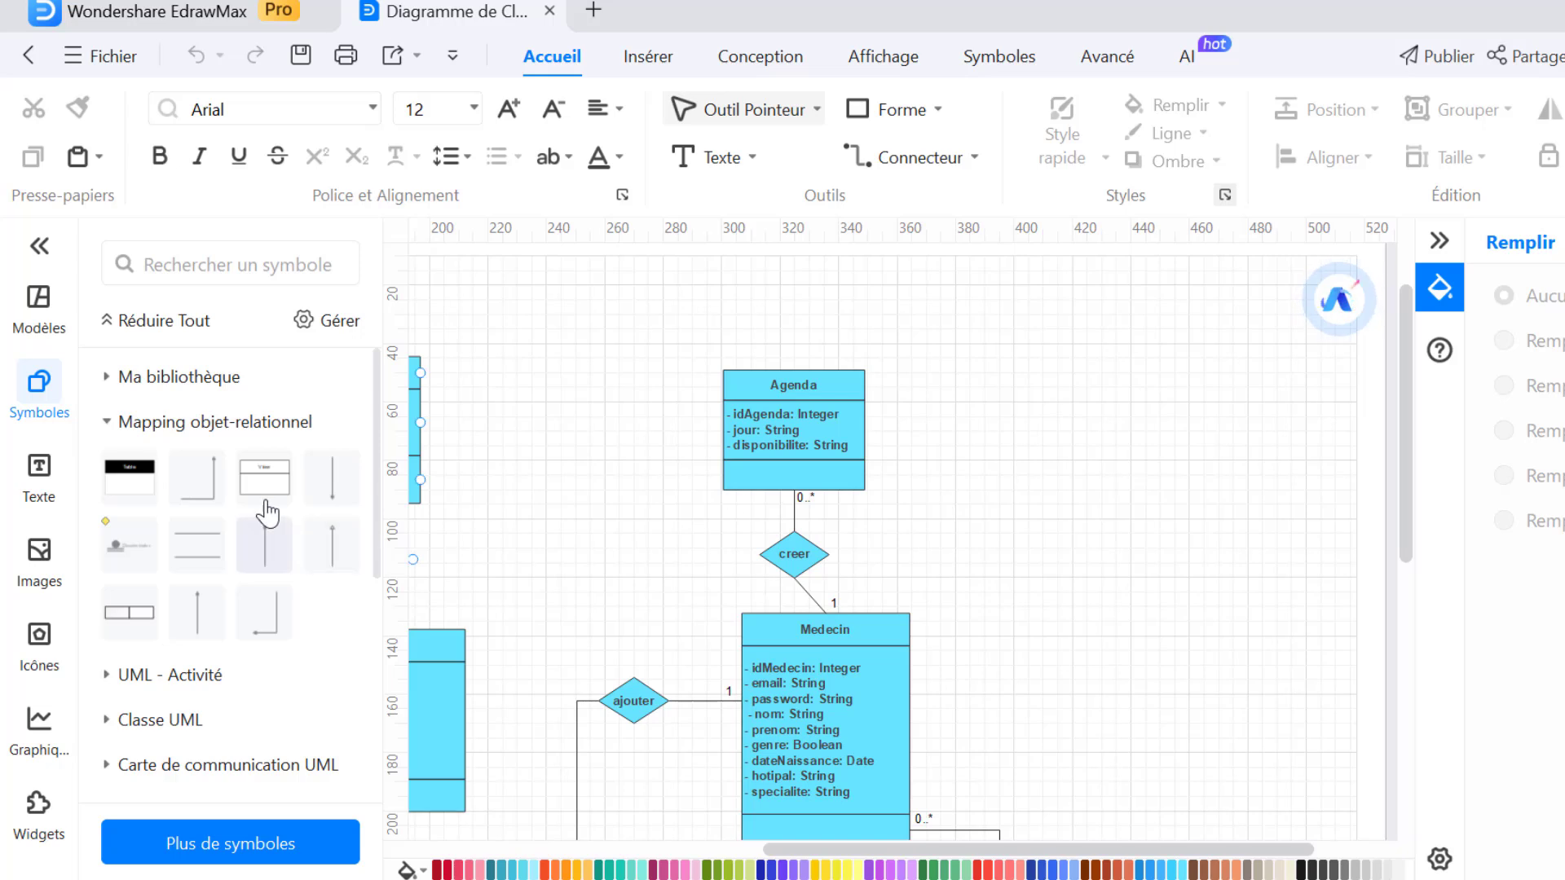
left_click(231, 429)
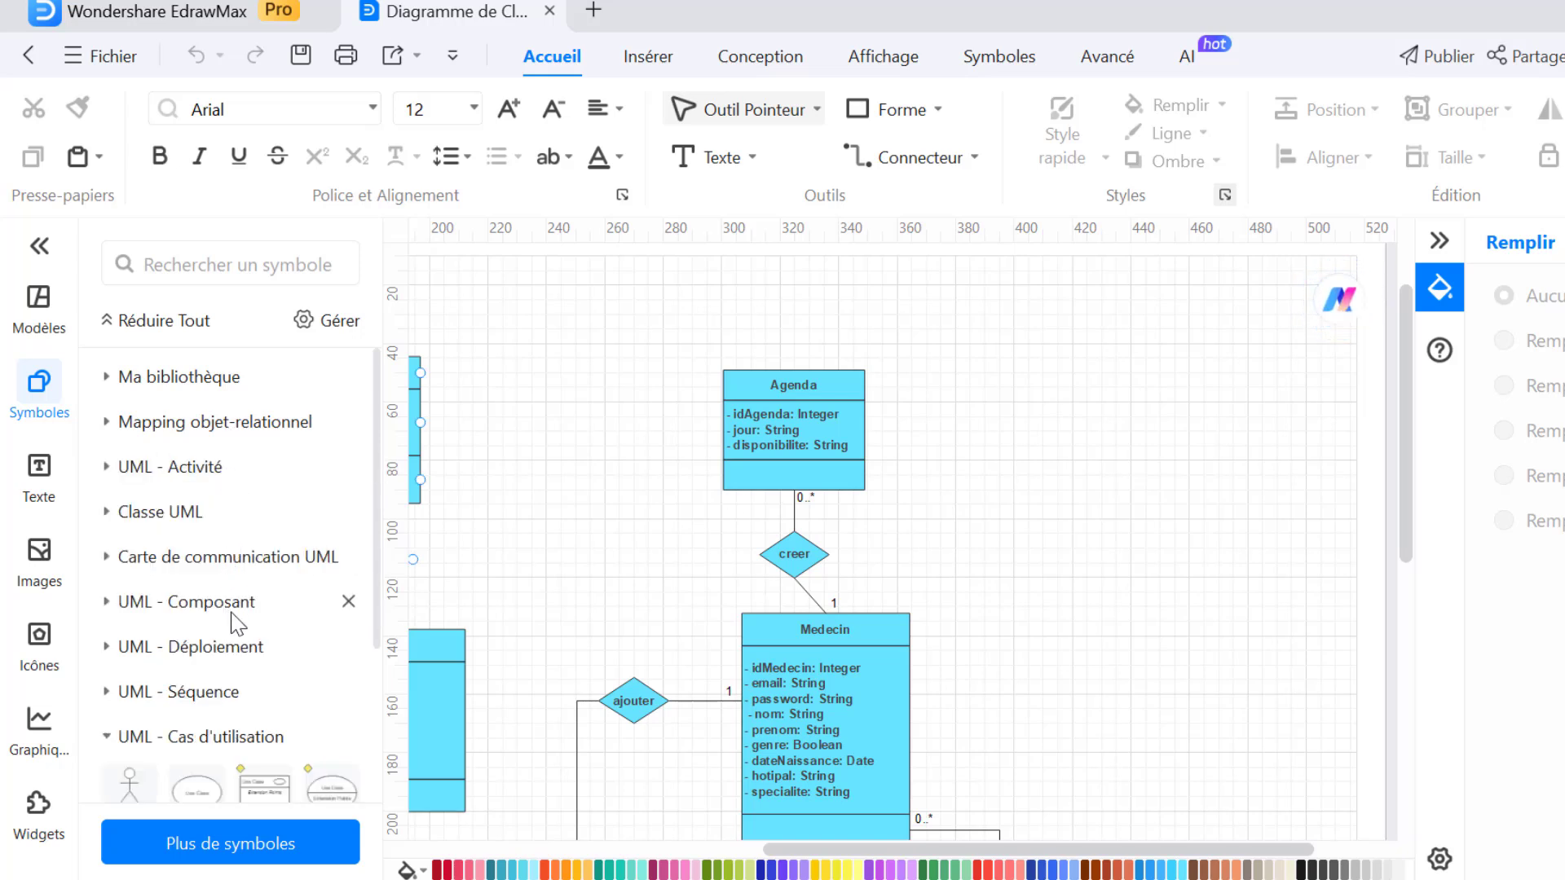
scroll(235, 611, "down", 1)
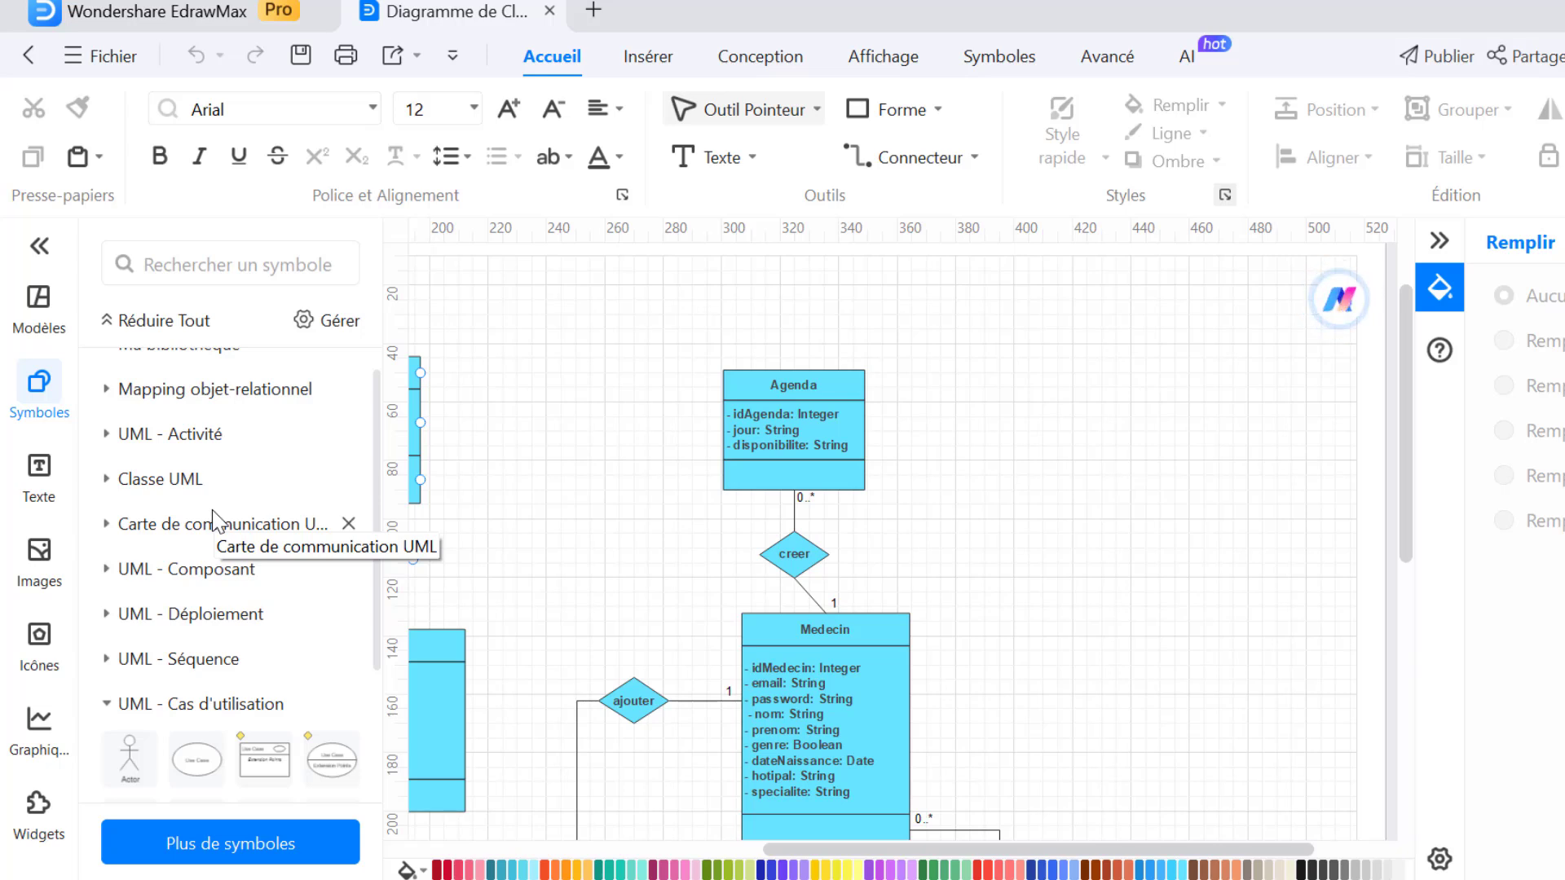
scroll(248, 531, "down", 1)
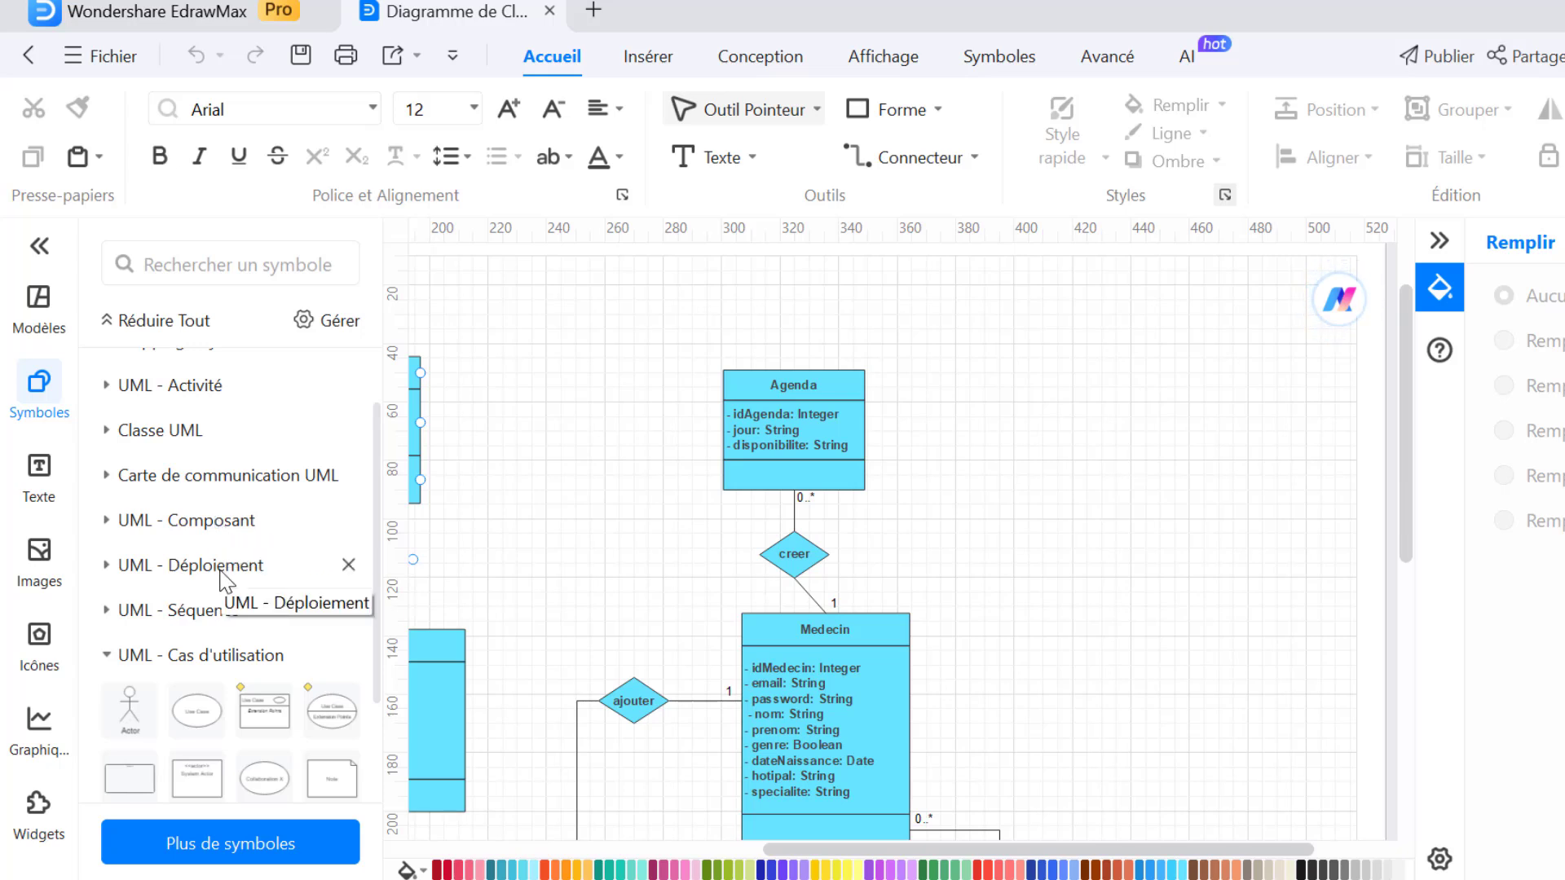
left_click(213, 611)
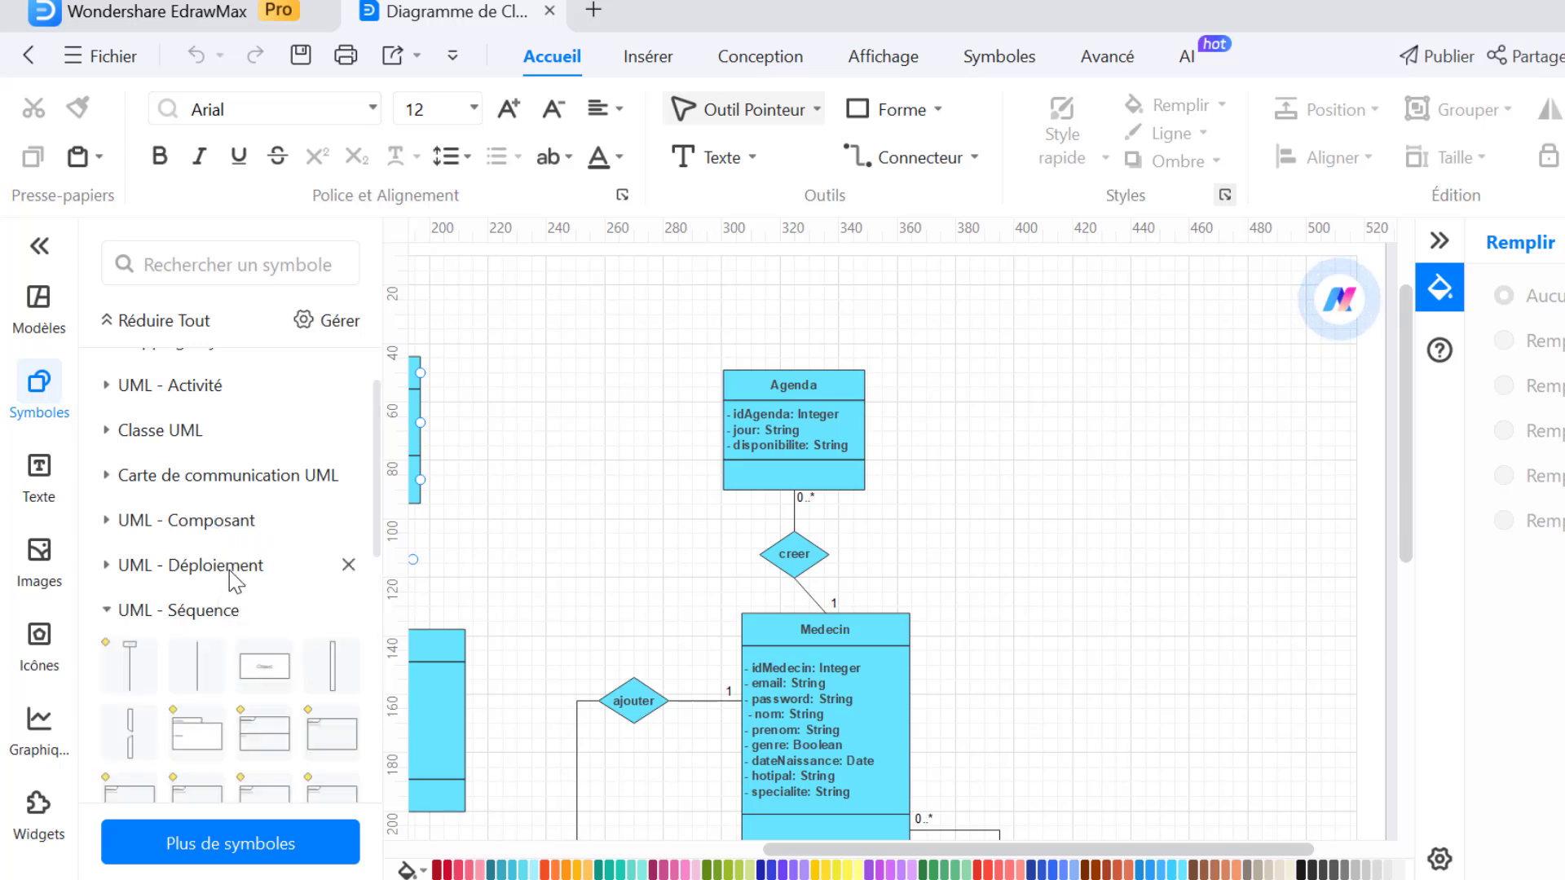
left_click(229, 570)
scroll(228, 569, "up", 1)
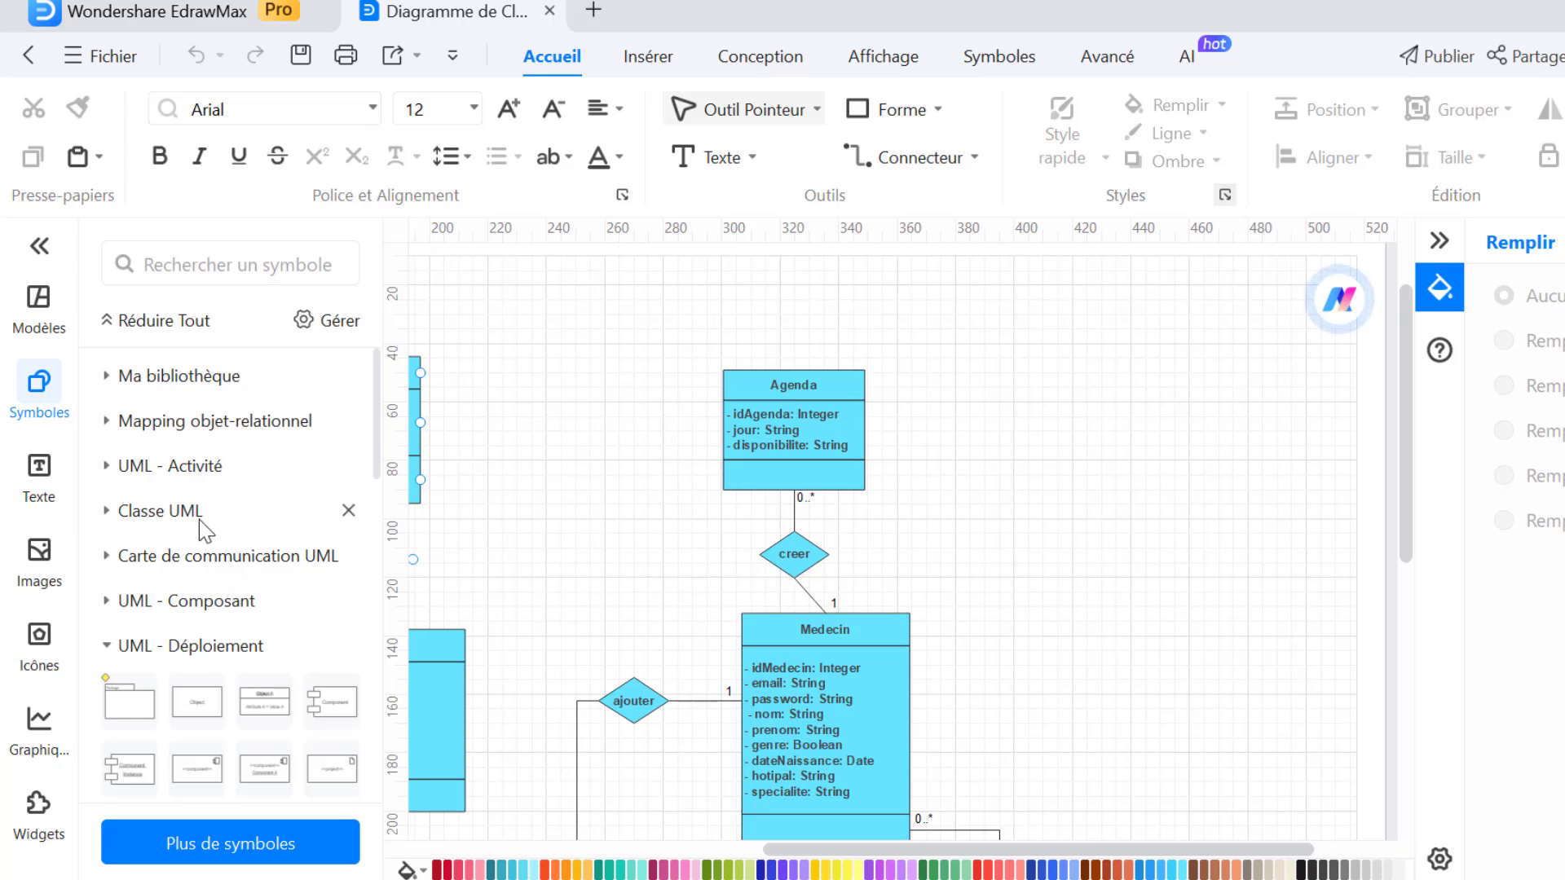
Add a UML class shape with attributes and operations from the Classe UML library in the empty area beside the Agenda class
left_click(197, 518)
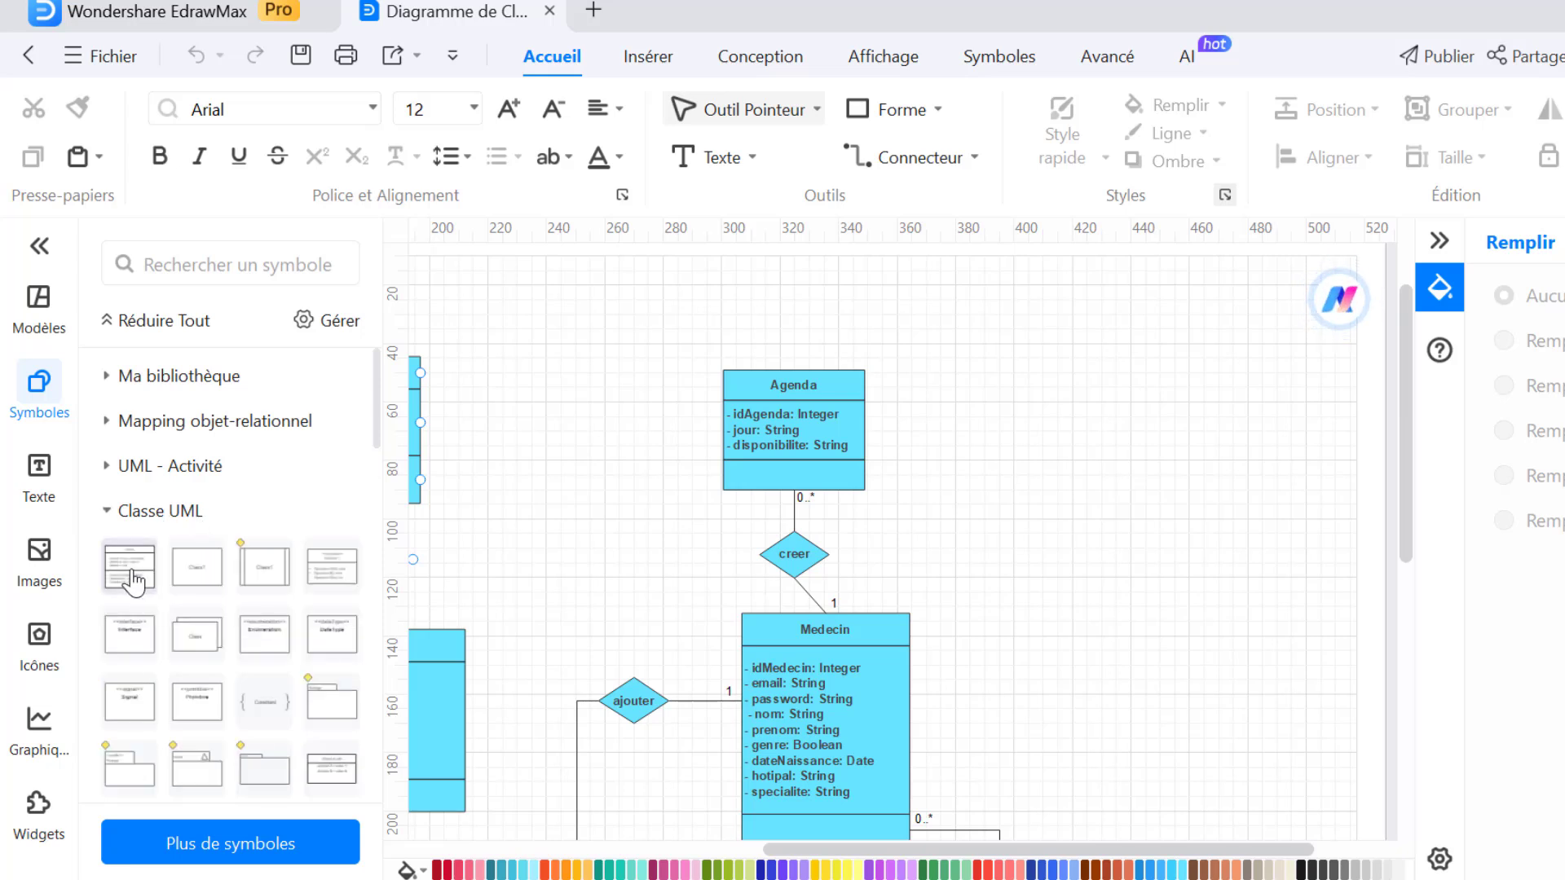
left_click_drag(131, 581, 898, 538)
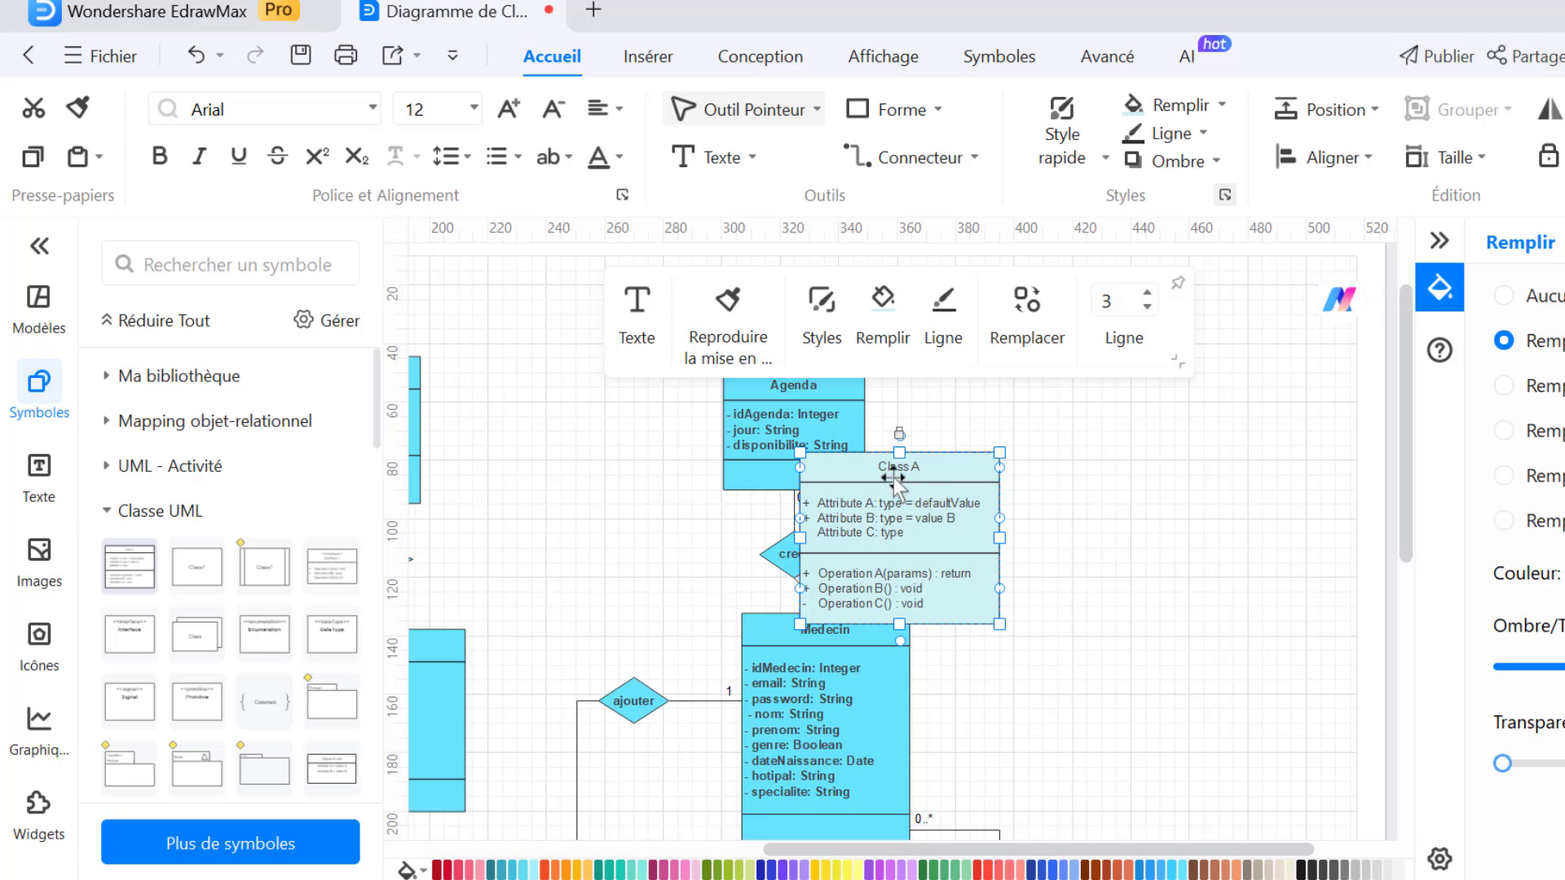
left_click_drag(893, 471, 1129, 416)
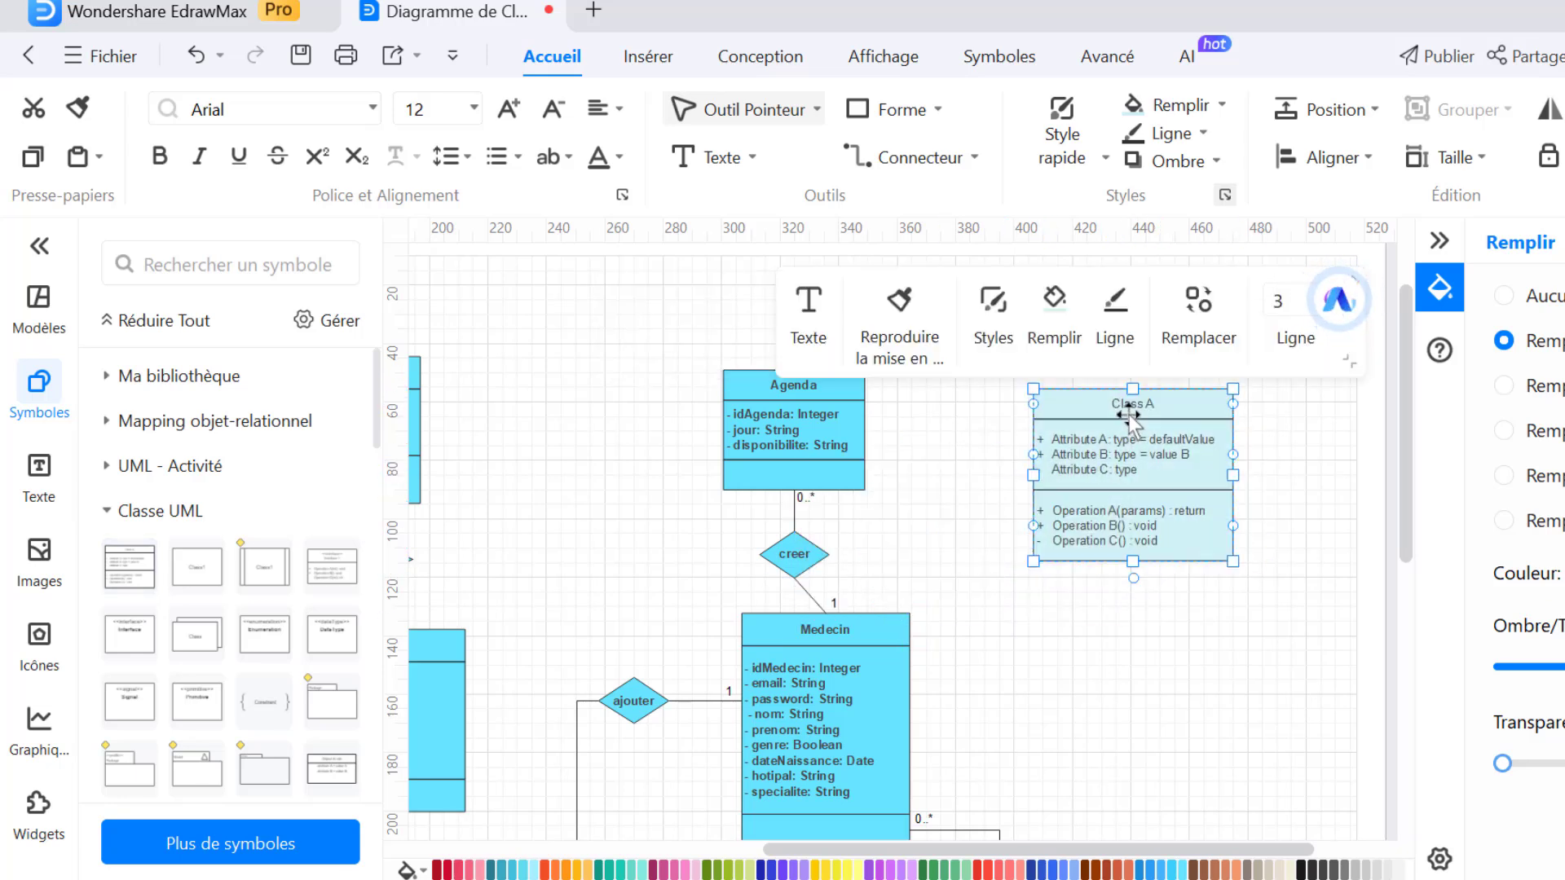
Fill the new Class A shape with the first recently used blue colour and make its text bold
left_click(1195, 109)
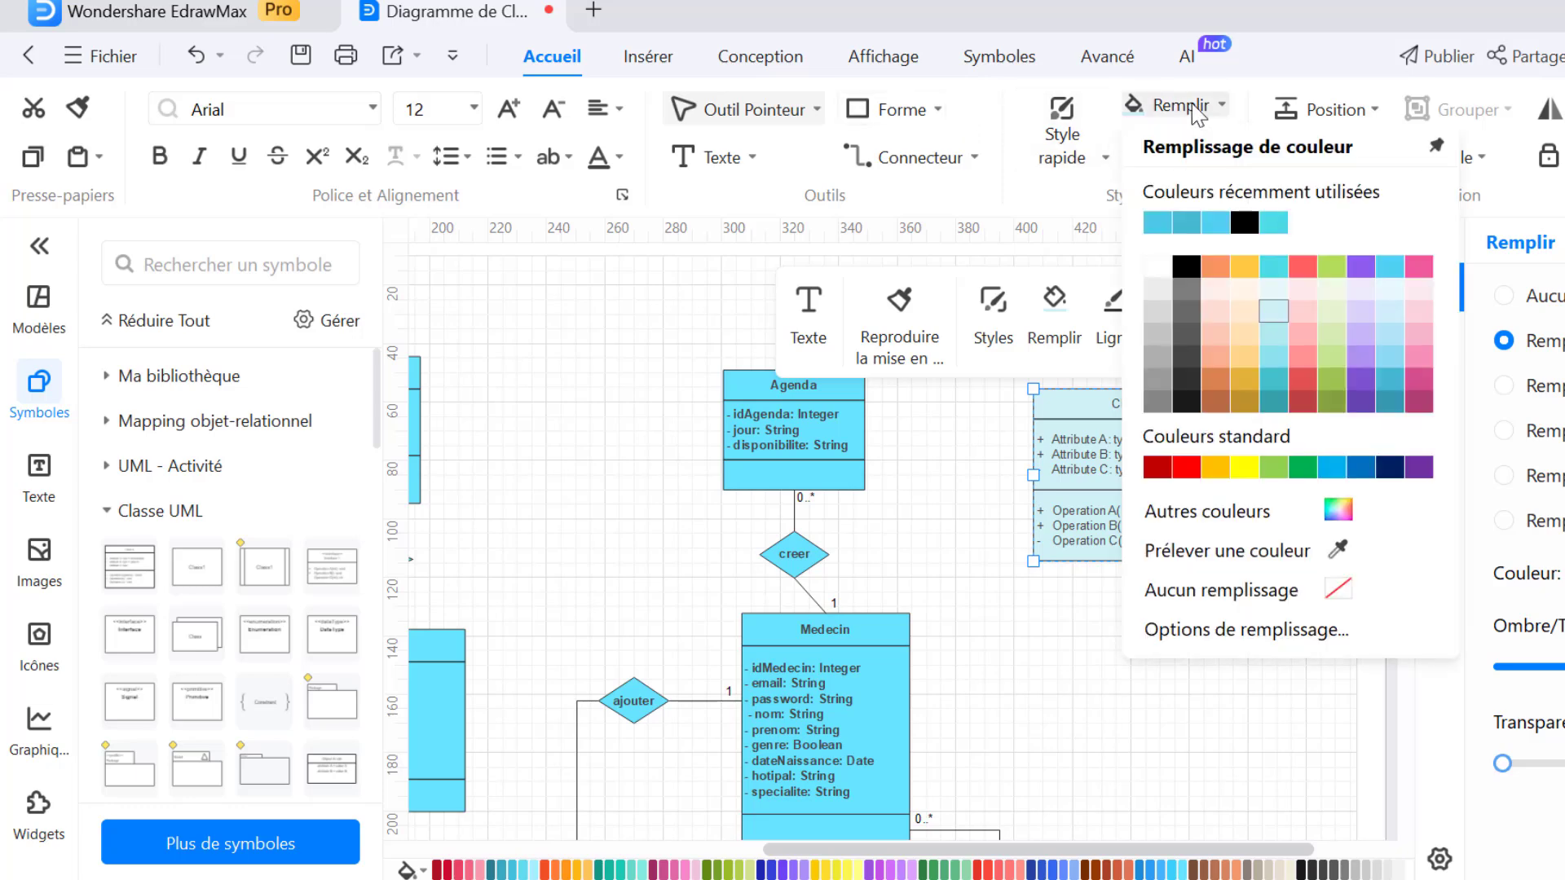
left_click(1158, 223)
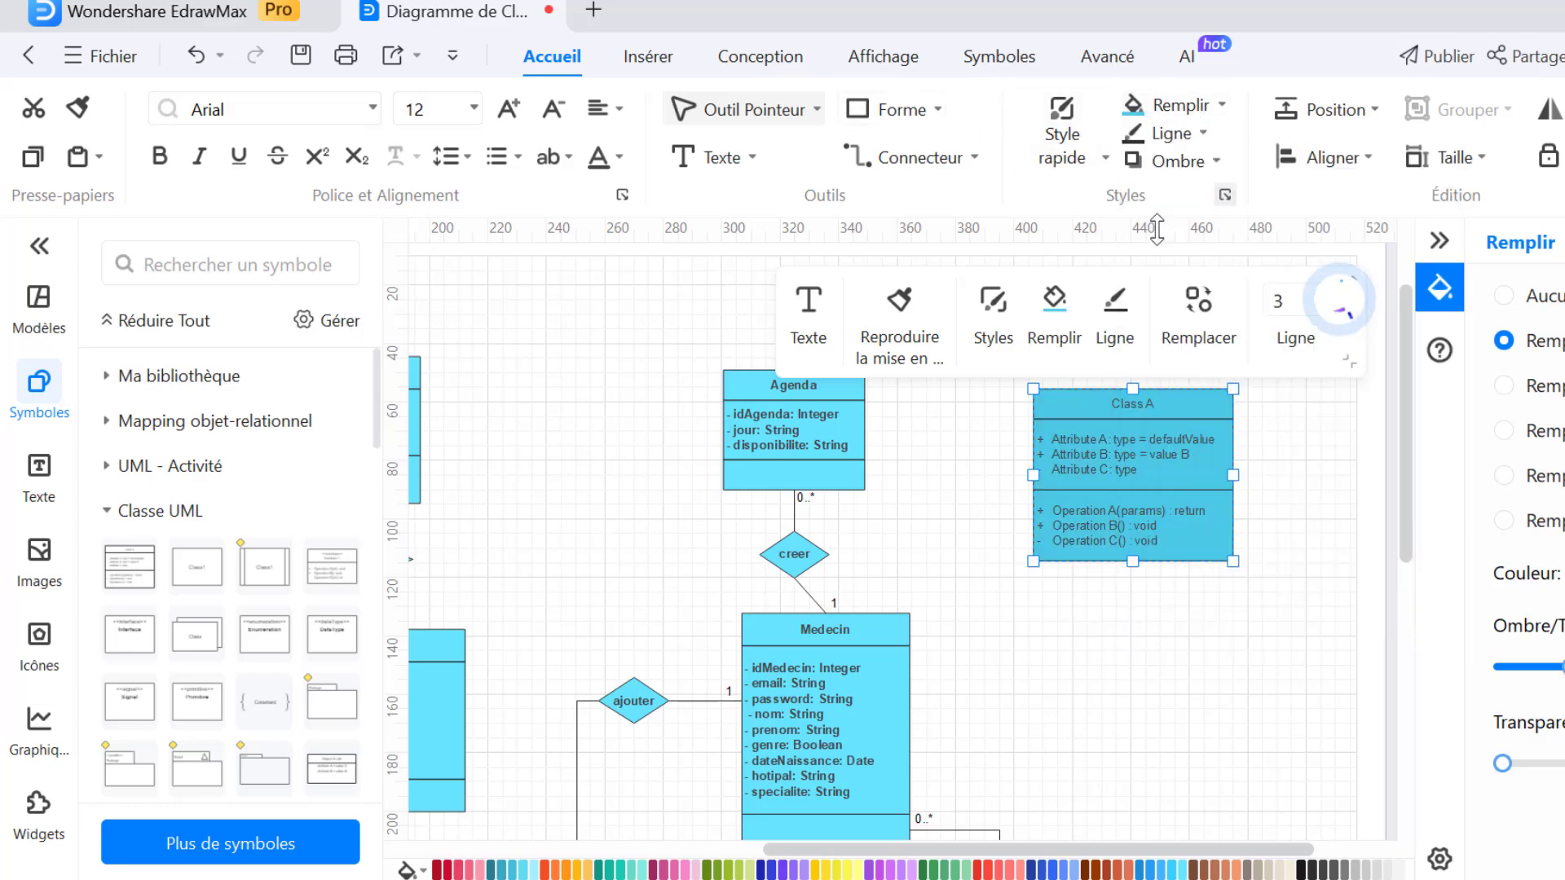
left_click(1115, 479)
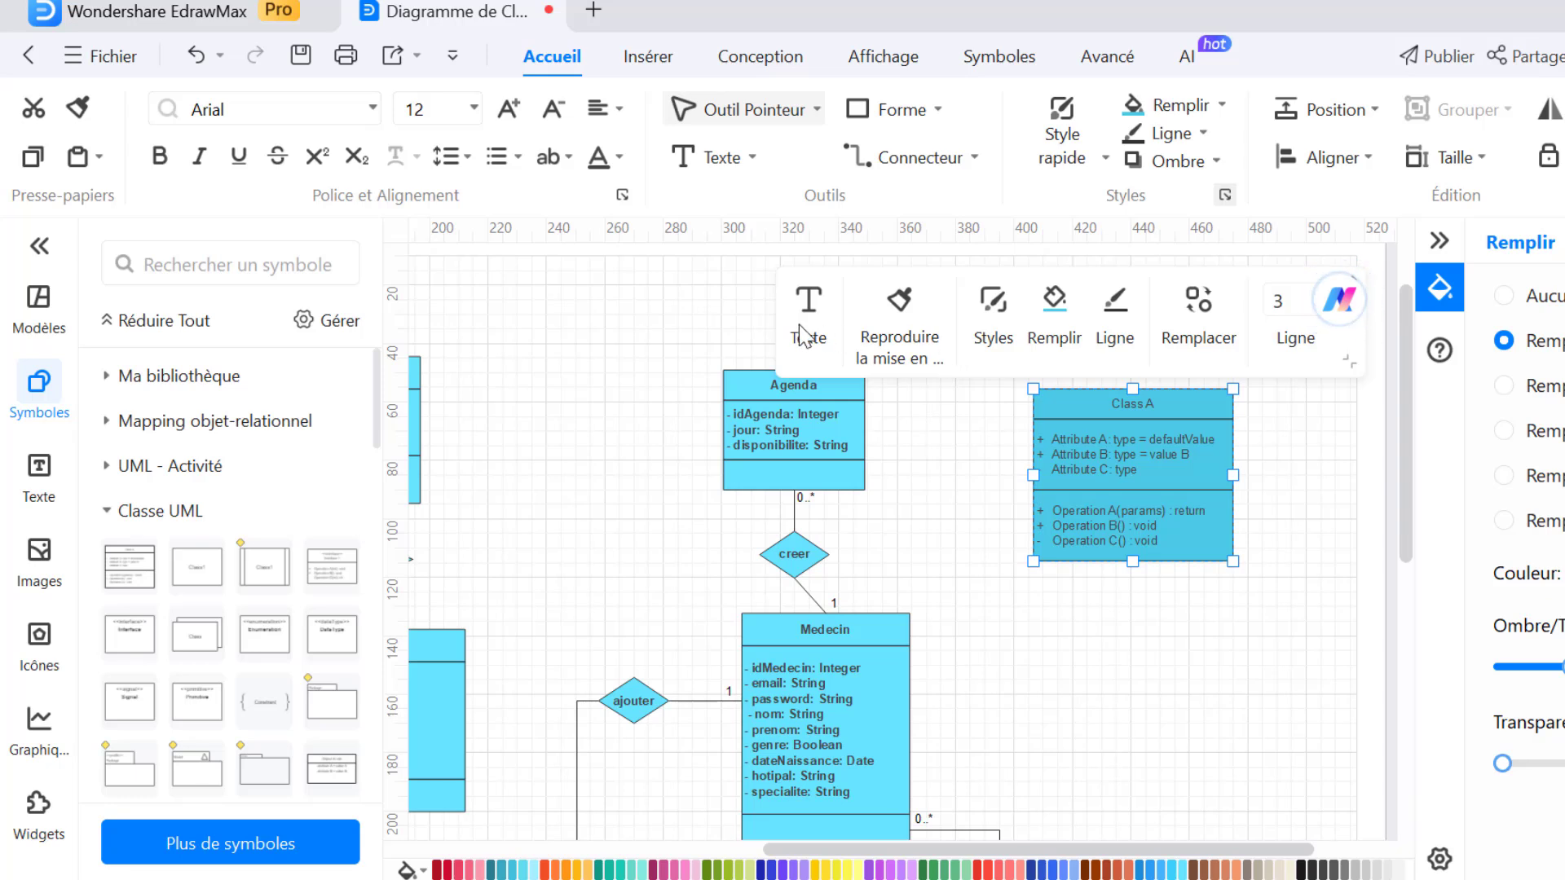
left_click(173, 156)
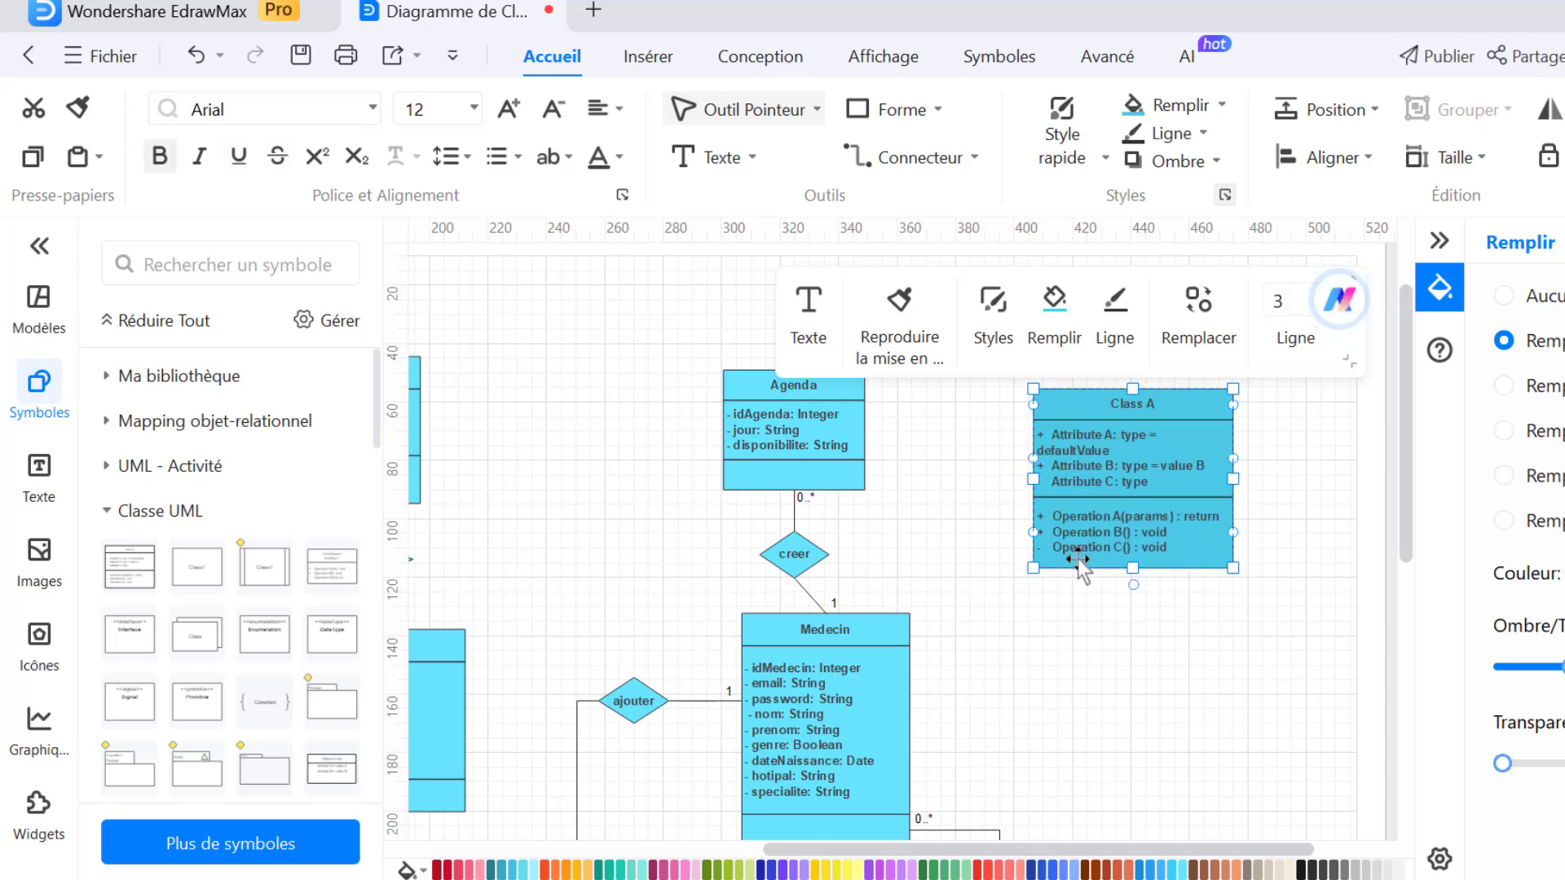
Replace the first attribute of Class A with "- idClasse = Integer"
double_click(1126, 437)
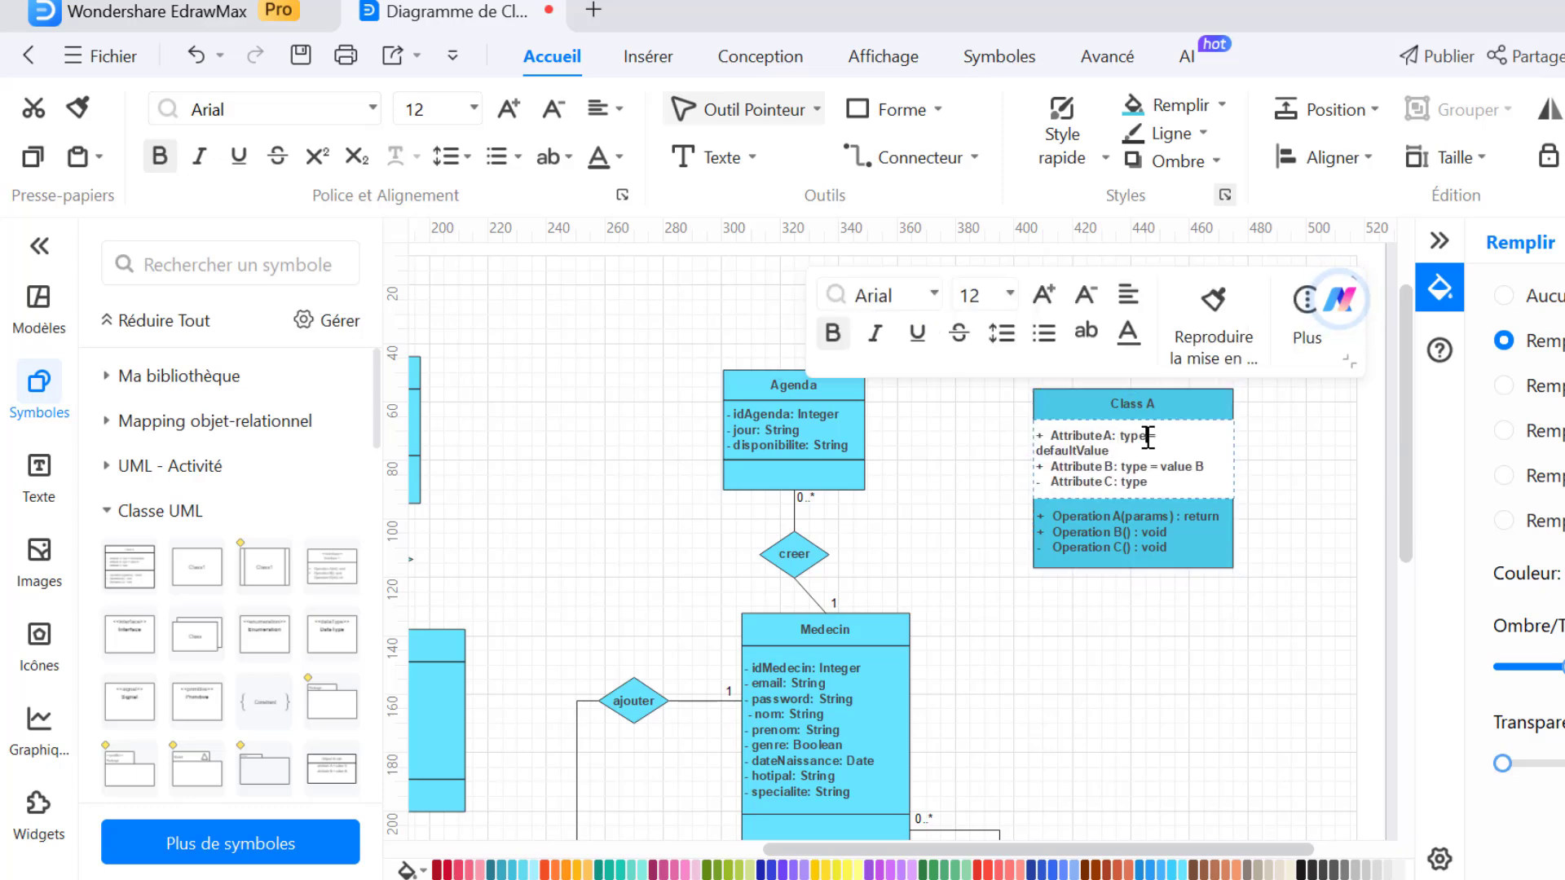
key("BackSpace")
key("BackSpace")
key("BackSpace")
key("BackSpace")
key("BackSpace")
key("BackSpace")
key("BackSpace")
key("BackSpace")
key("BackSpace")
key("BackSpace")
key("BackSpace")
key("BackSpace")
key("BackSpace")
key("BackSpace")
key("BackSpace")
key("BackSpace")
key("BackSpace")
key("BackSpace")
key("BackSpace")
key("BackSpace")
type("-idClasse")
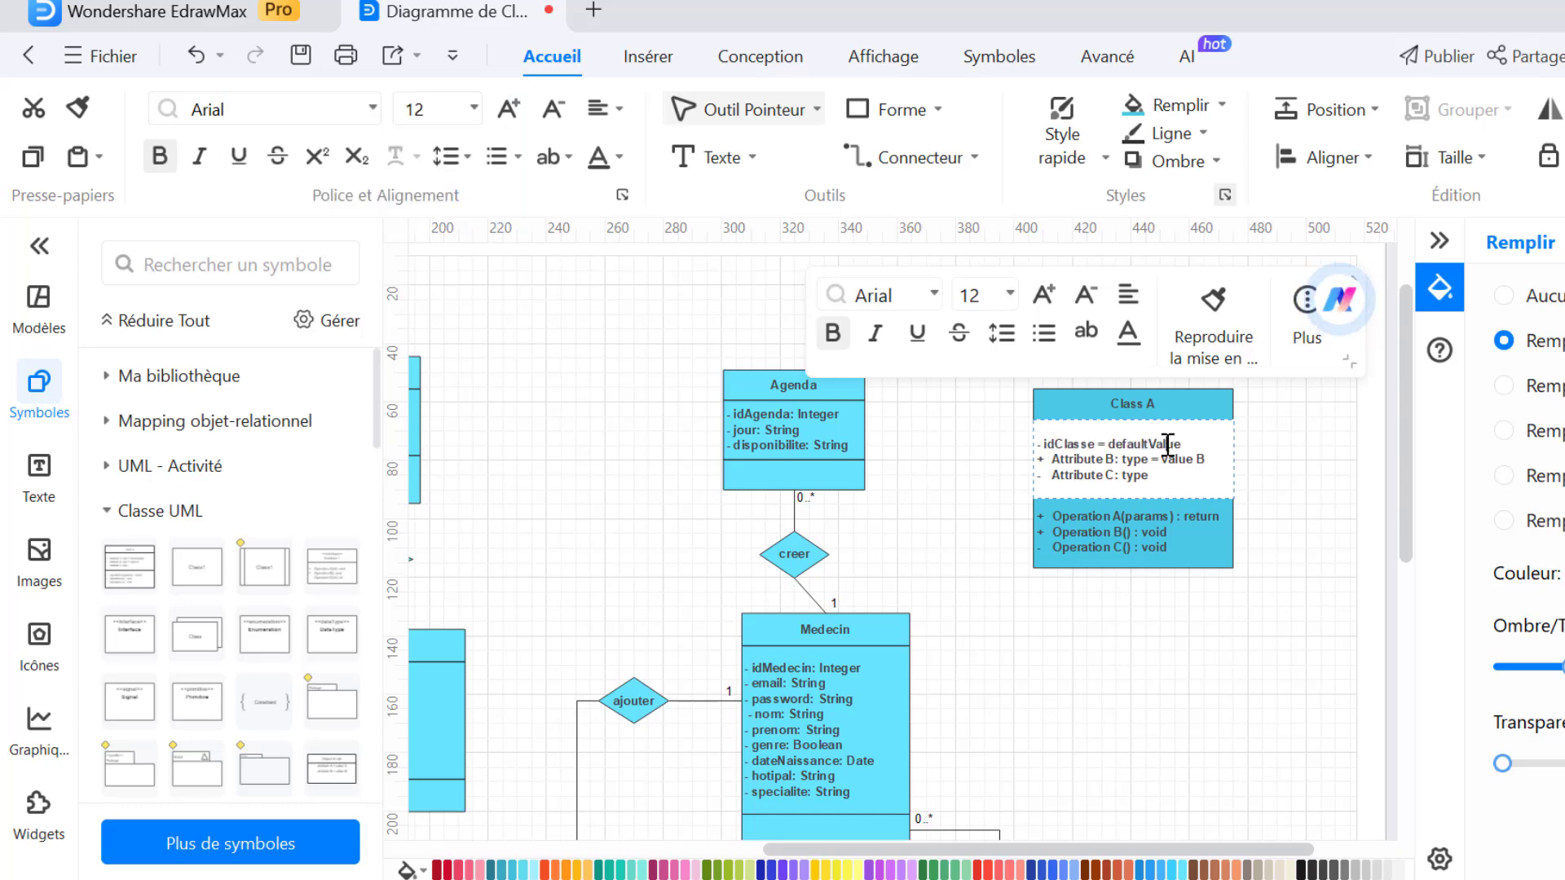
double_click(1167, 444)
type("In")
Replace the second and third attributes of Class A with "- nomClasse: String" and "- prenomClasse: String"
left_click(1121, 459)
key("BackSpace")
key("BackSpace")
key("BackSpace")
key("BackSpace")
key("BackSpace")
key("BackSpace")
key("BackSpace")
key("BackSpace")
key("BackSpace")
key("BackSpace")
key("BackSpace")
key("BackSpace")
key("BackSpace")
key("BackSpace")
key("BackSpace")
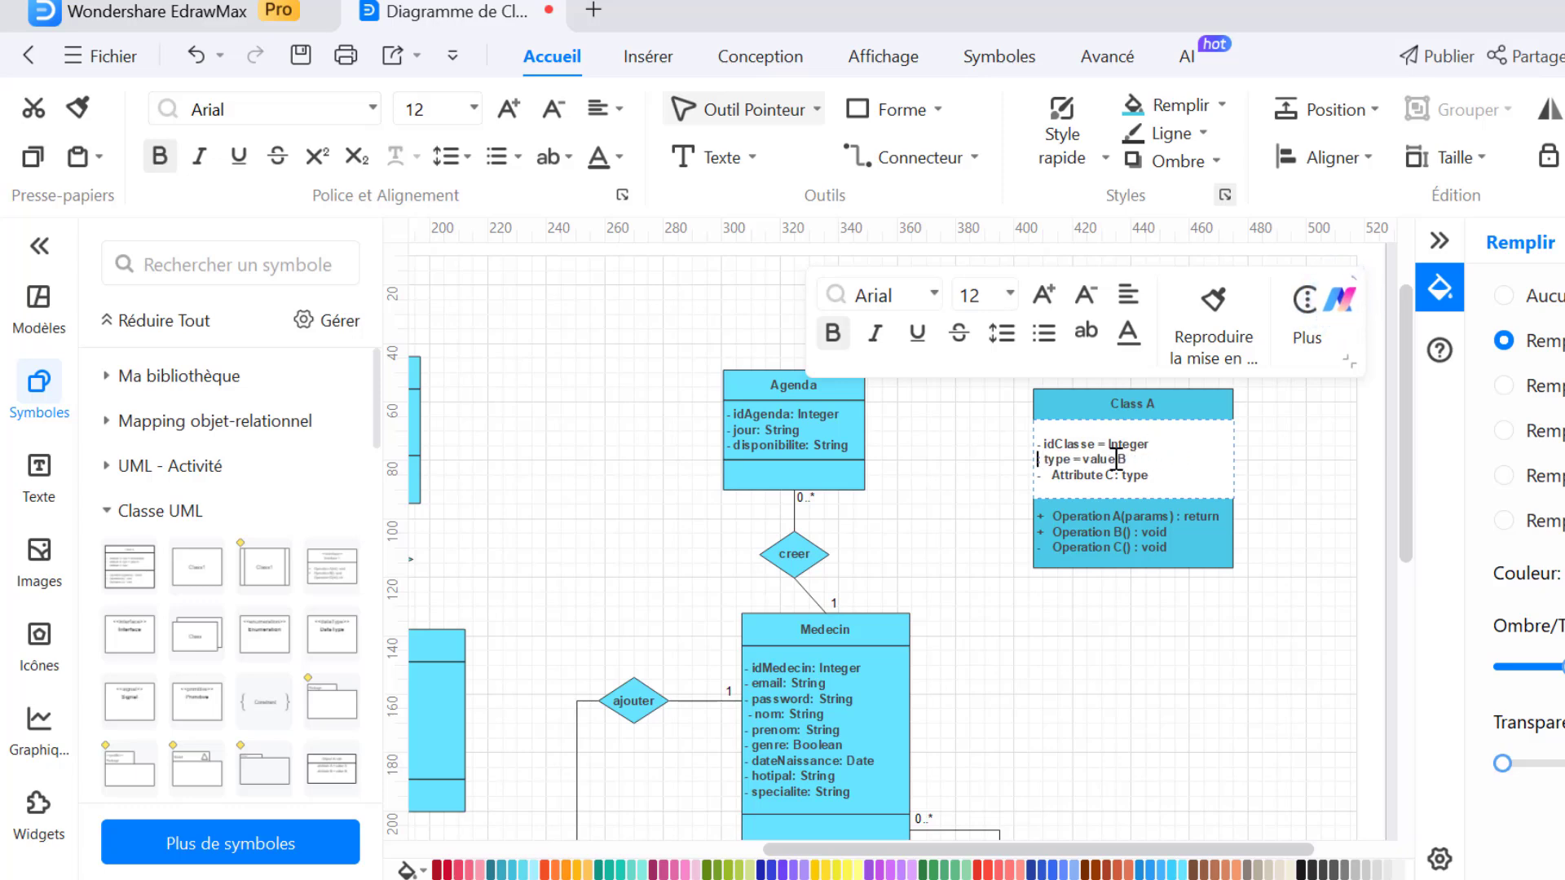
type("- nom")
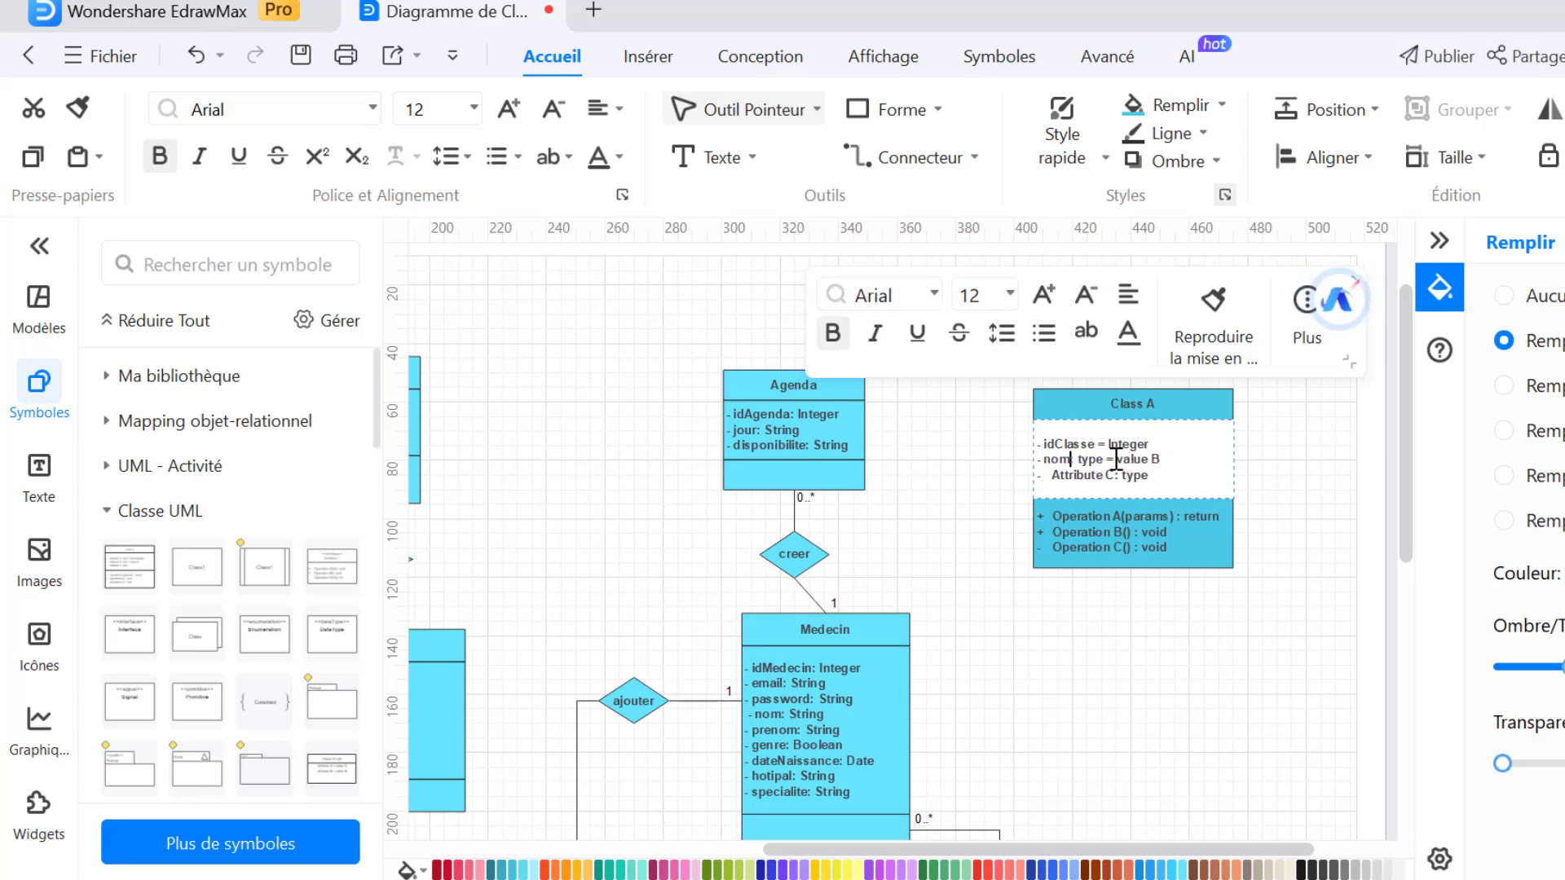
type("Classe:")
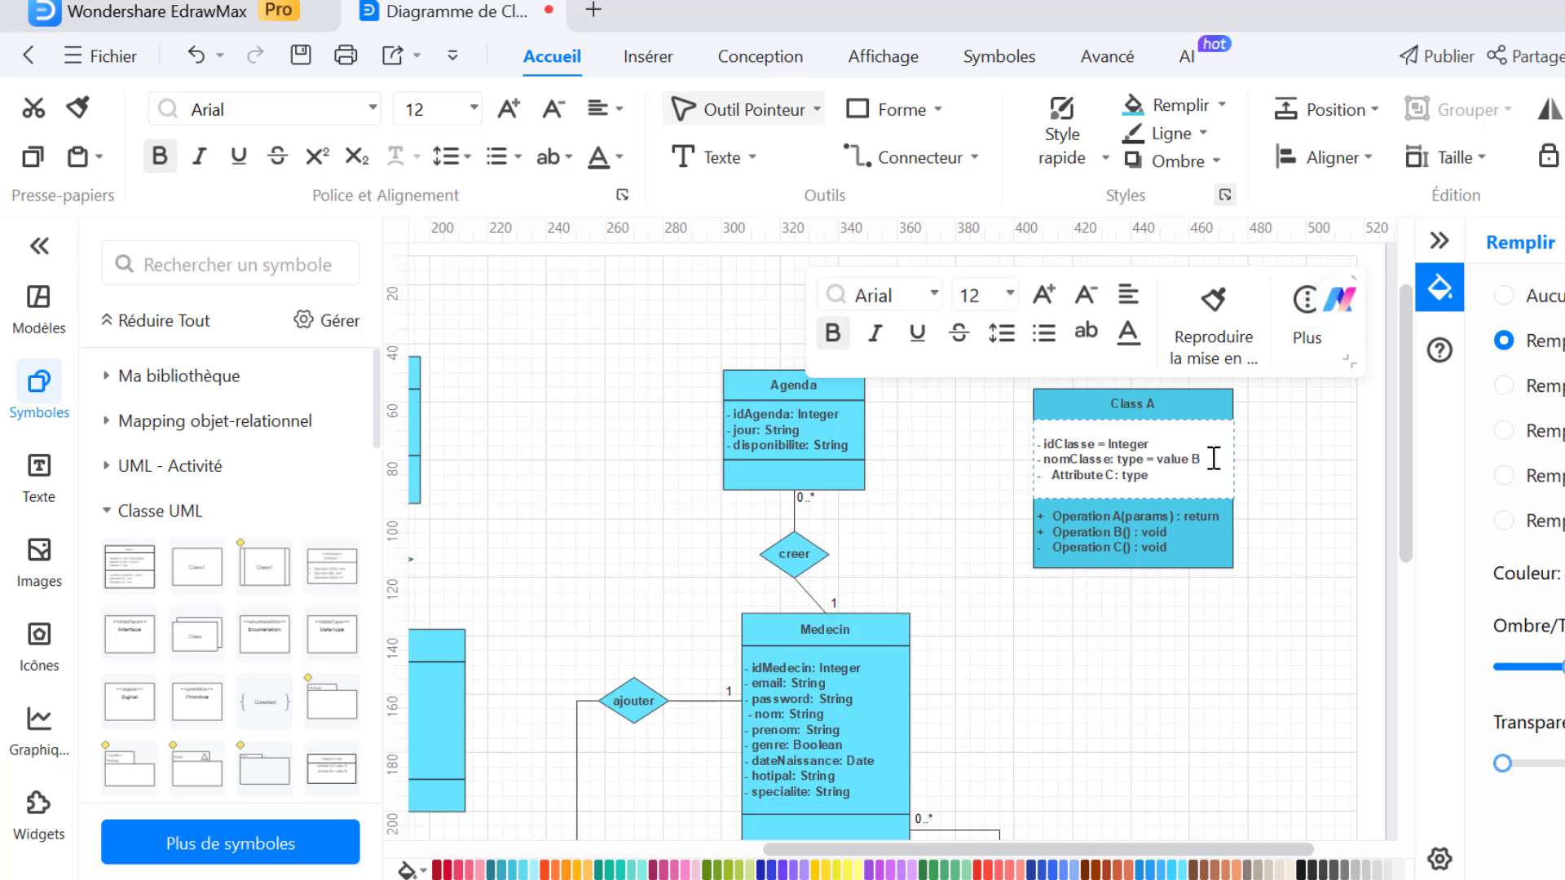
left_click_drag(1213, 458, 1122, 465)
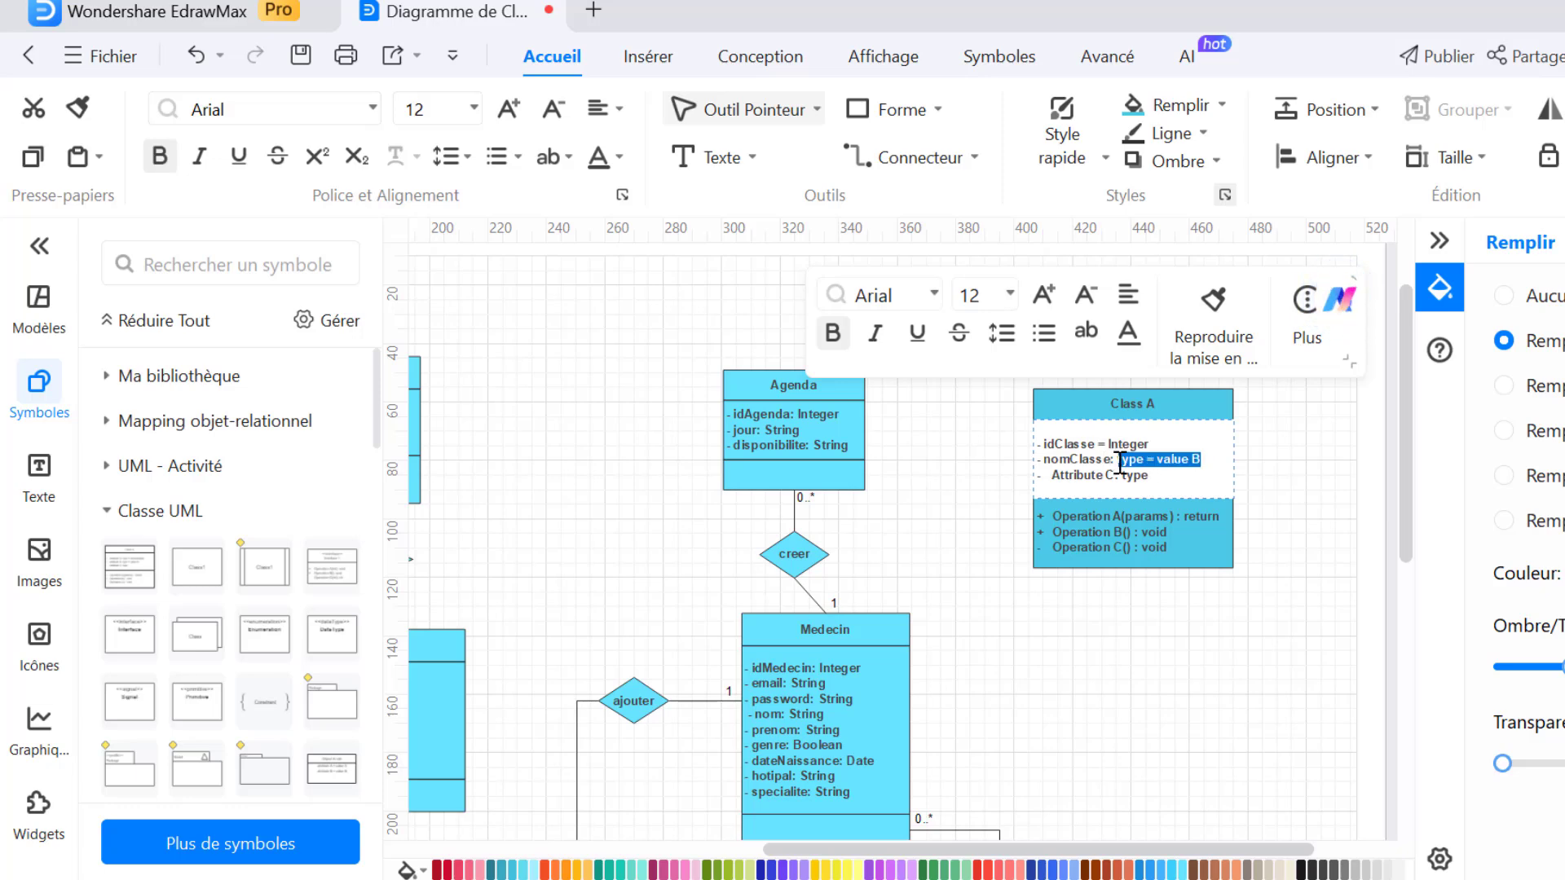
type("String")
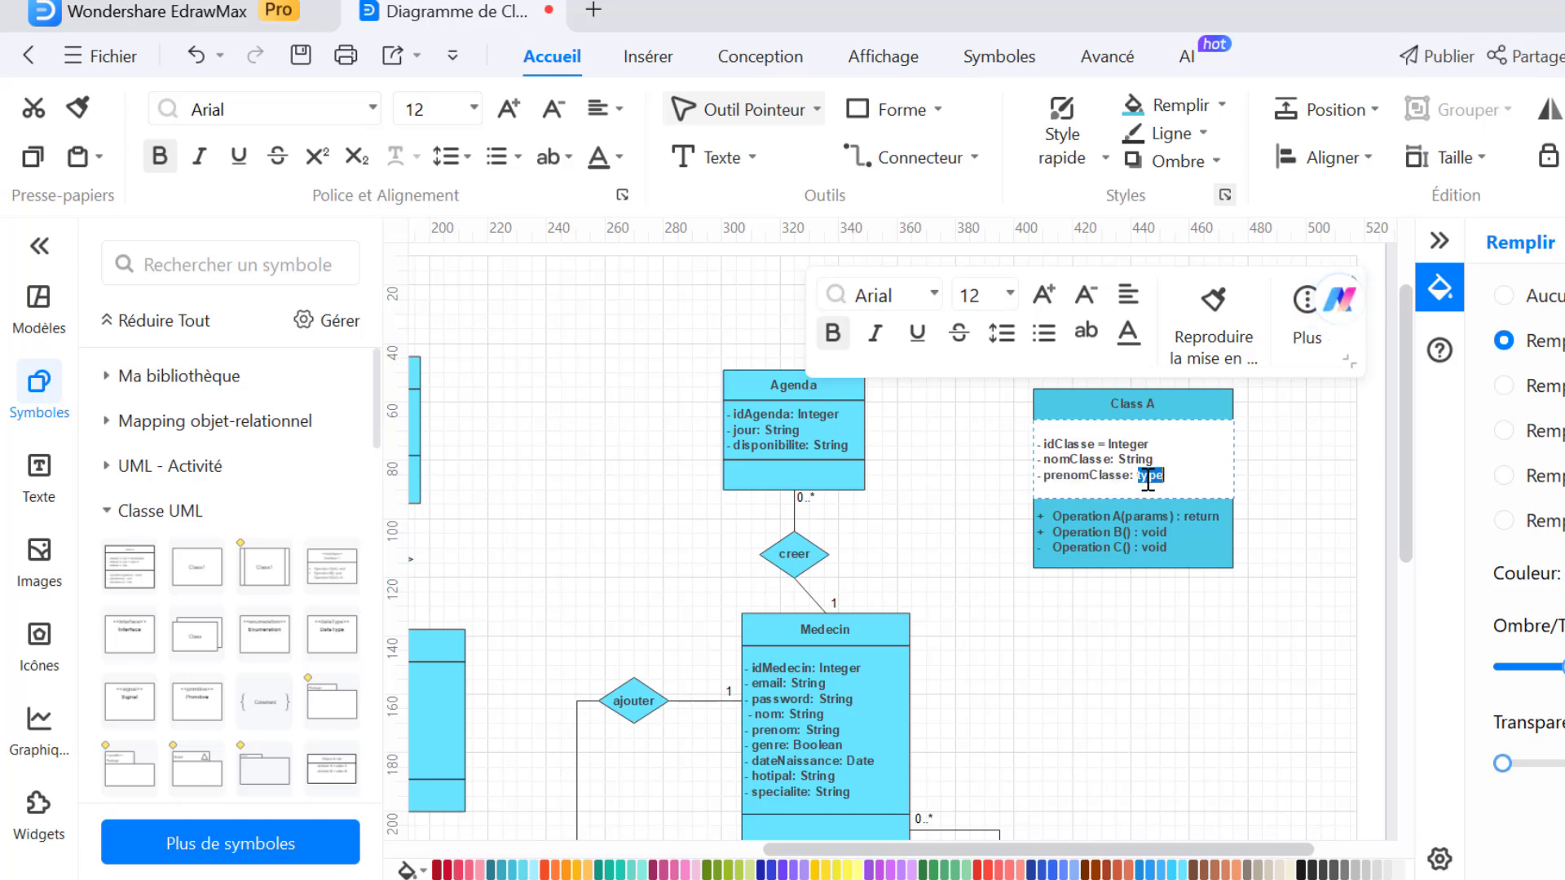
Add the attributes "- dateNaissance : Date" and "- adresse : String" to the end of Class A's attribute list
key("Return")
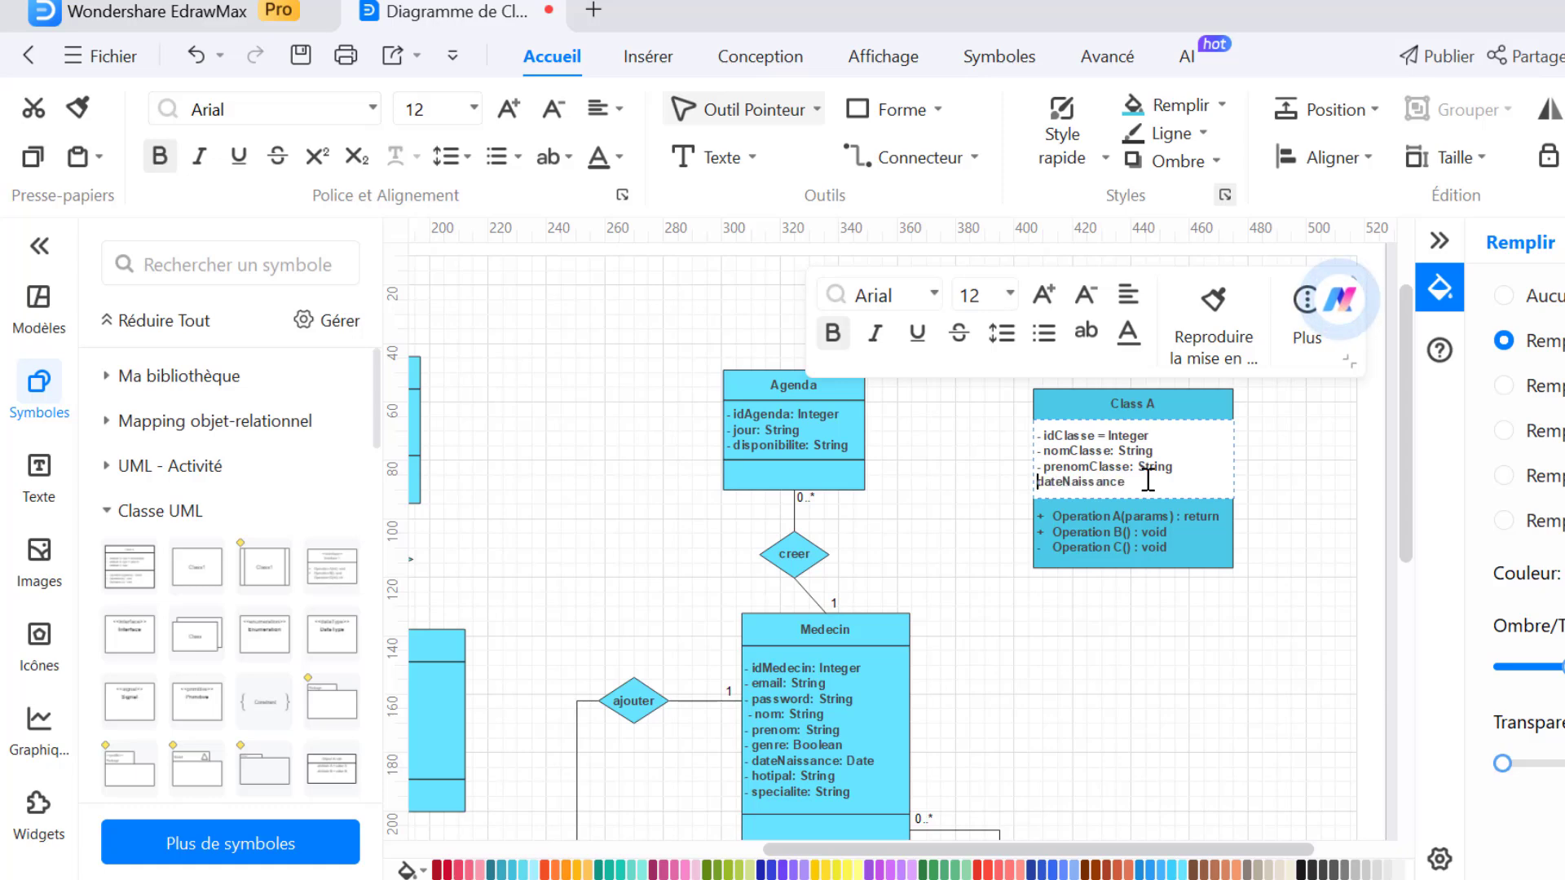
type("-")
key("End")
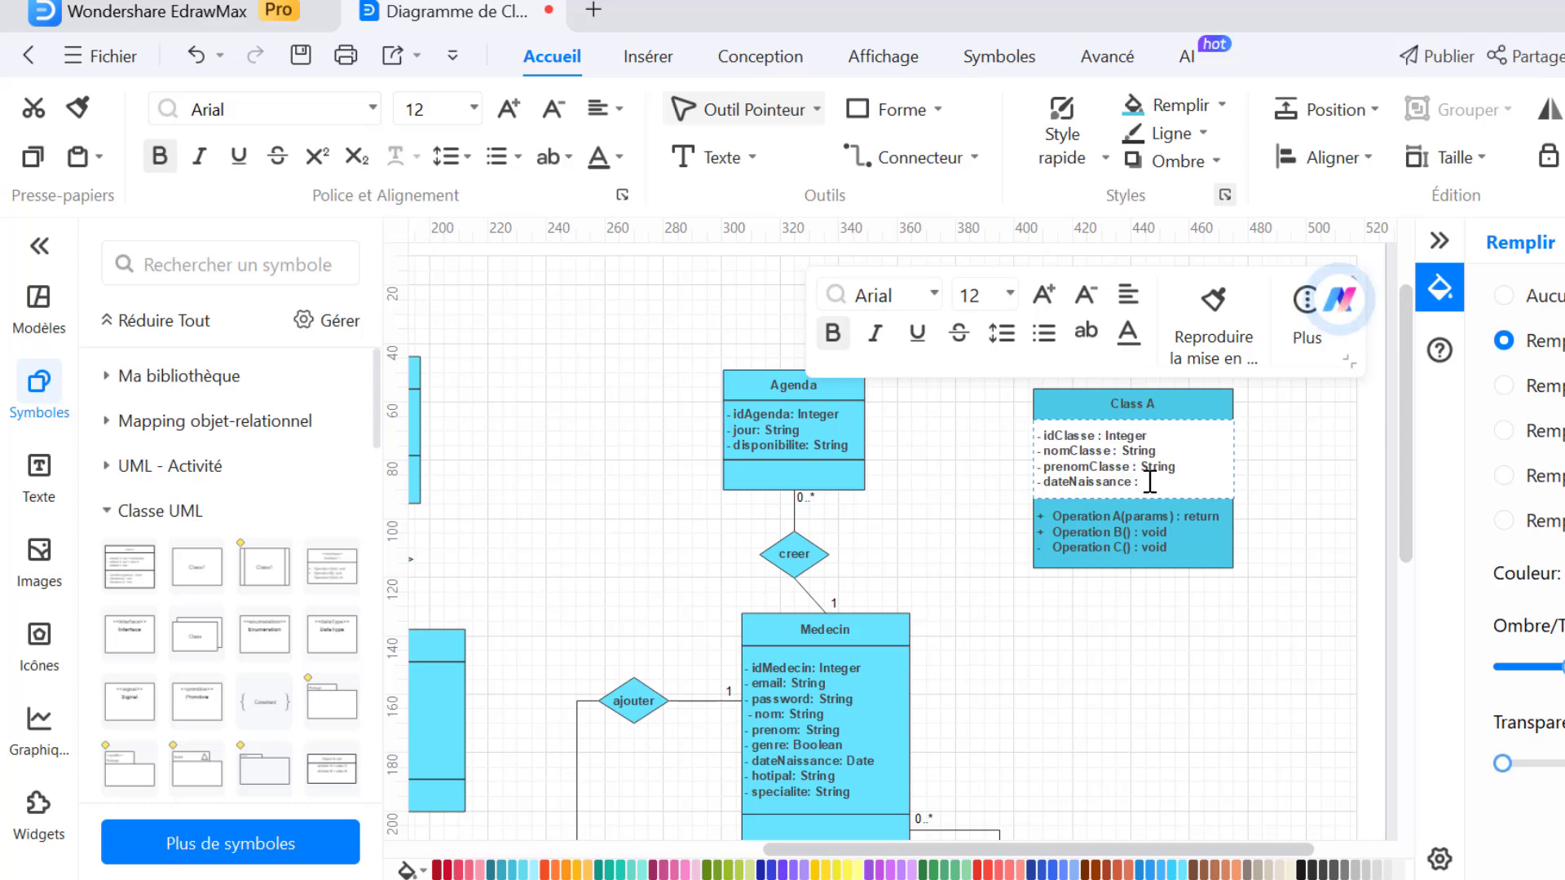
key("Return")
type("adresse : String")
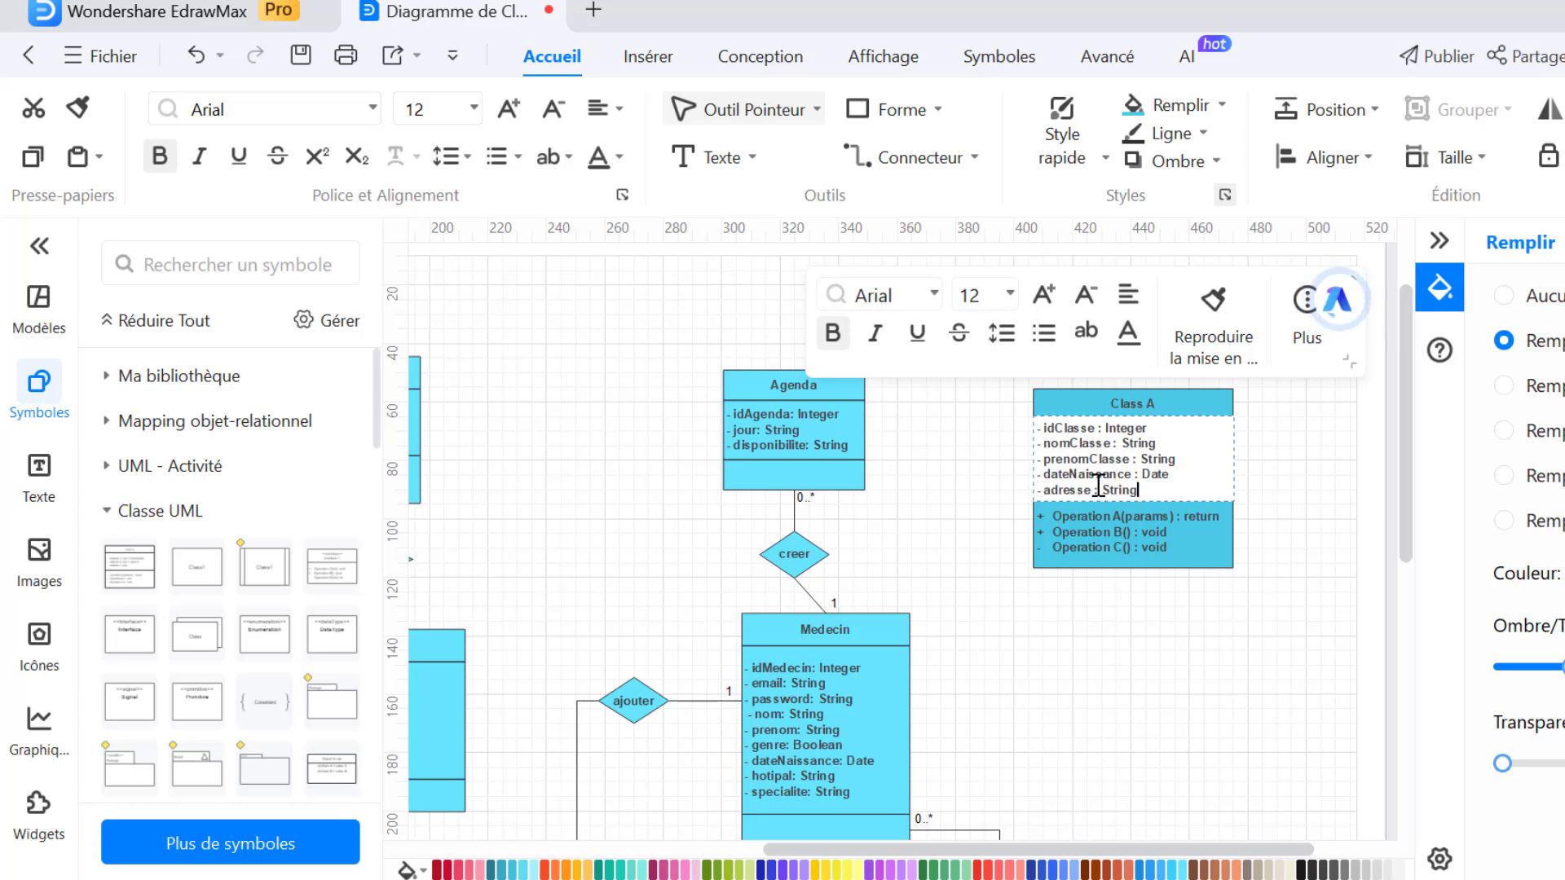
Clear the operations of Class A and shrink the shape to fit its remaining content
double_click(1133, 548)
key("BackSpace")
left_click(1211, 634)
left_click(1136, 584)
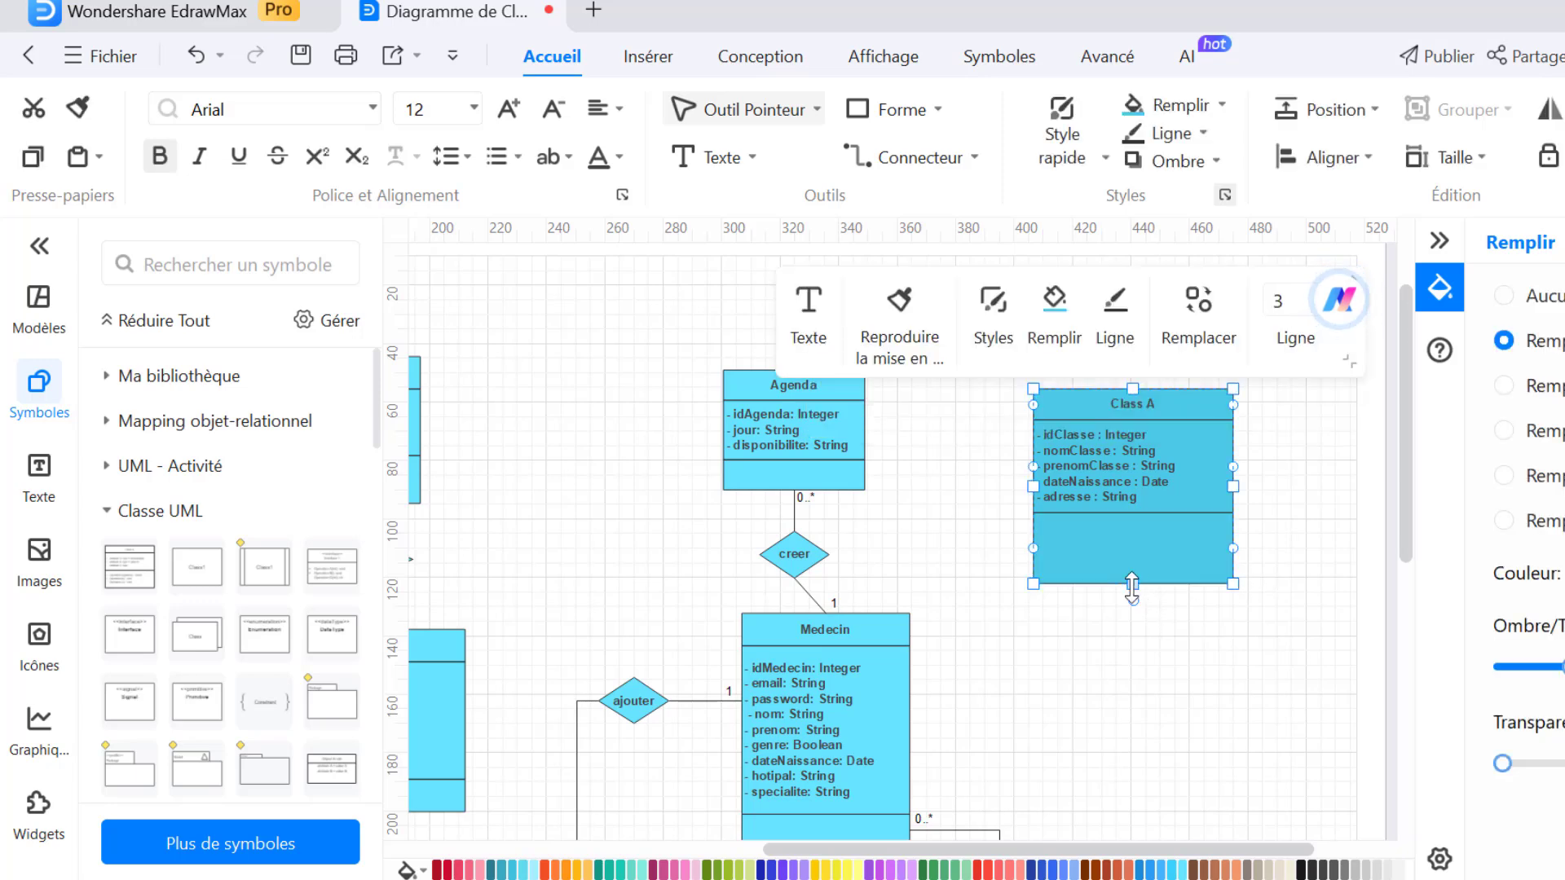
left_click_drag(1132, 585, 1132, 544)
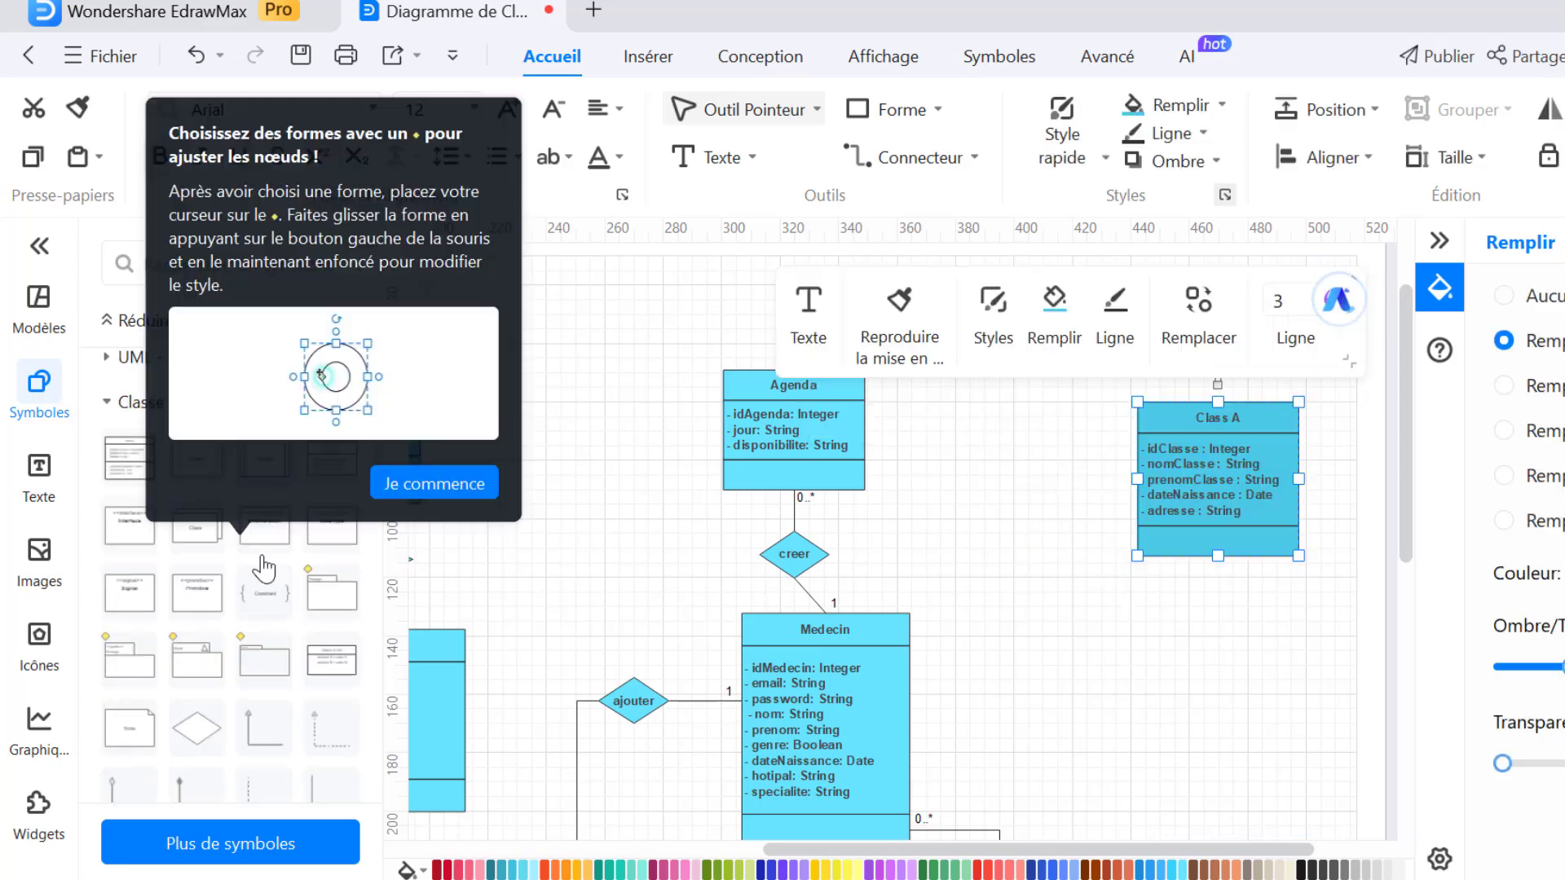
Place a diamond association shape between Agenda and Class A and label it "Liaison"
scroll(262, 565, "down", 2)
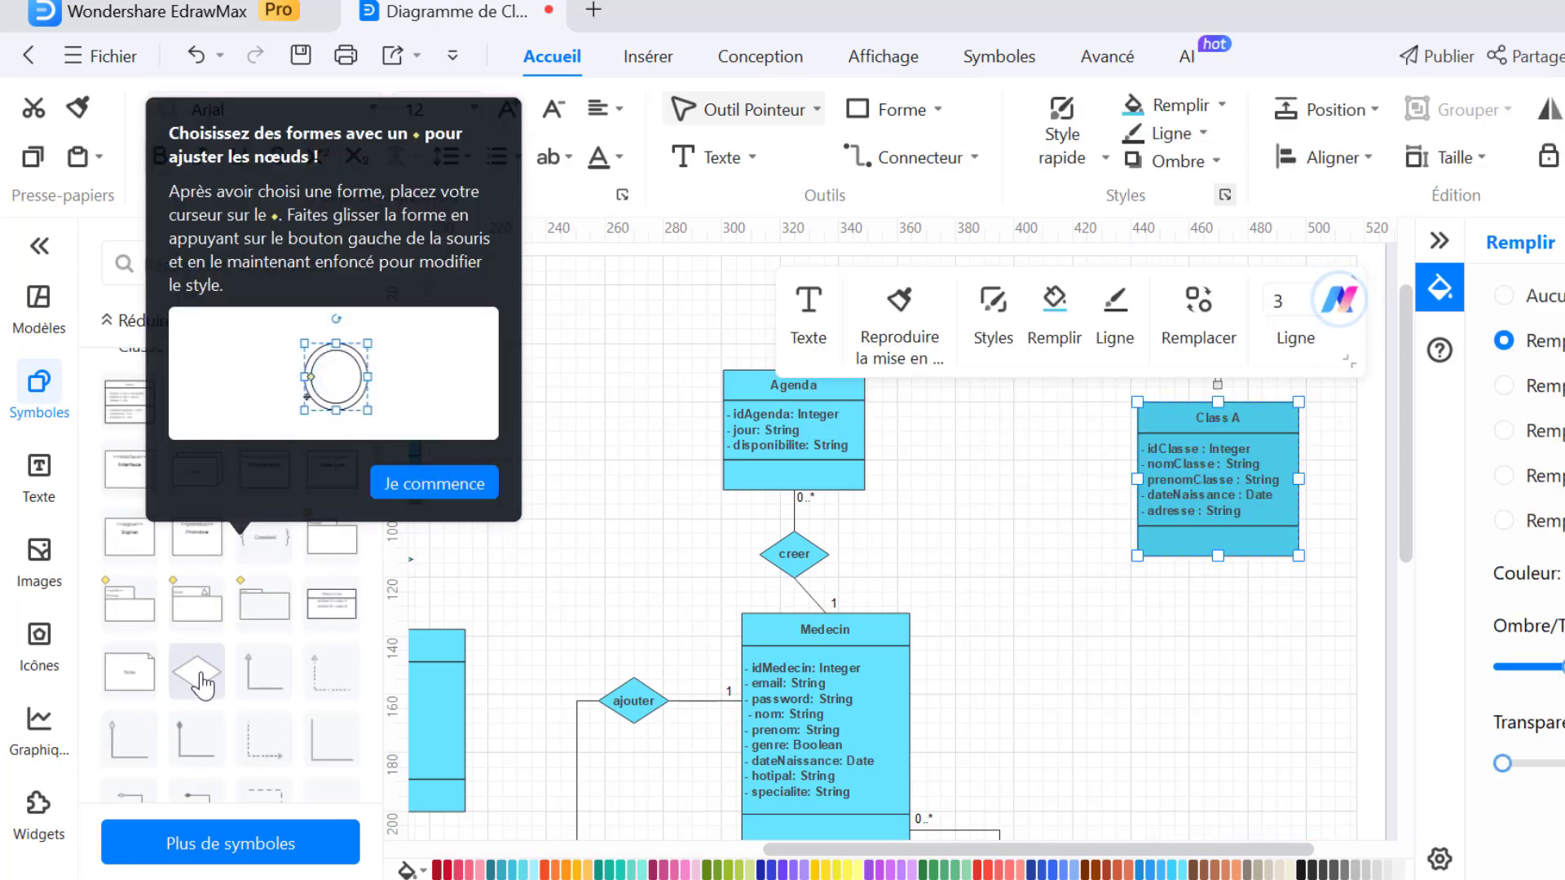
left_click_drag(202, 684, 1048, 422)
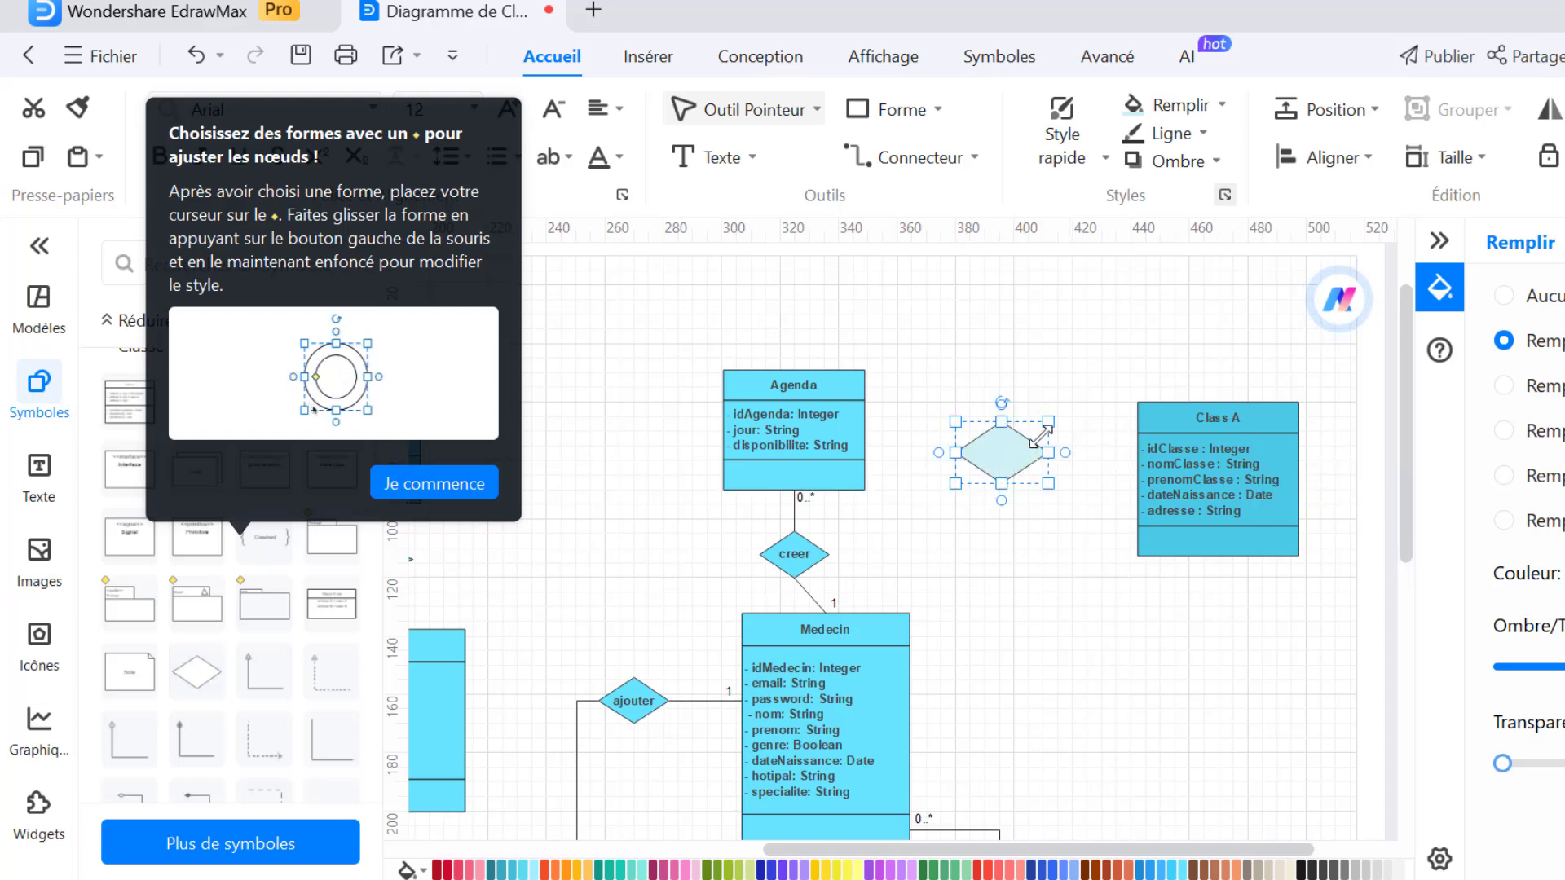
double_click(999, 453)
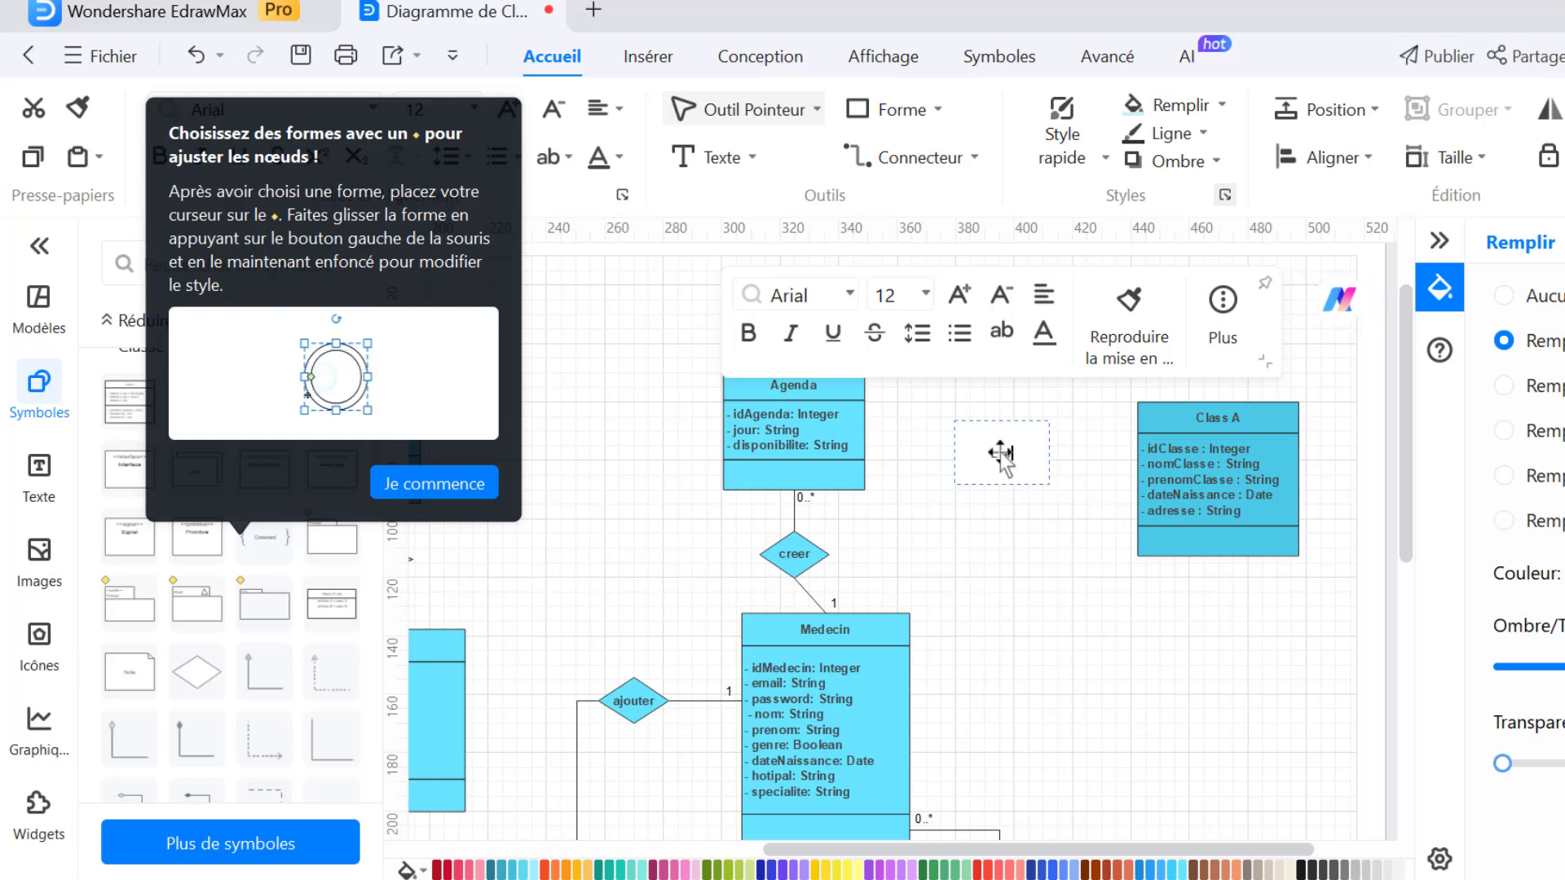
type("Liaison")
left_click(1069, 581)
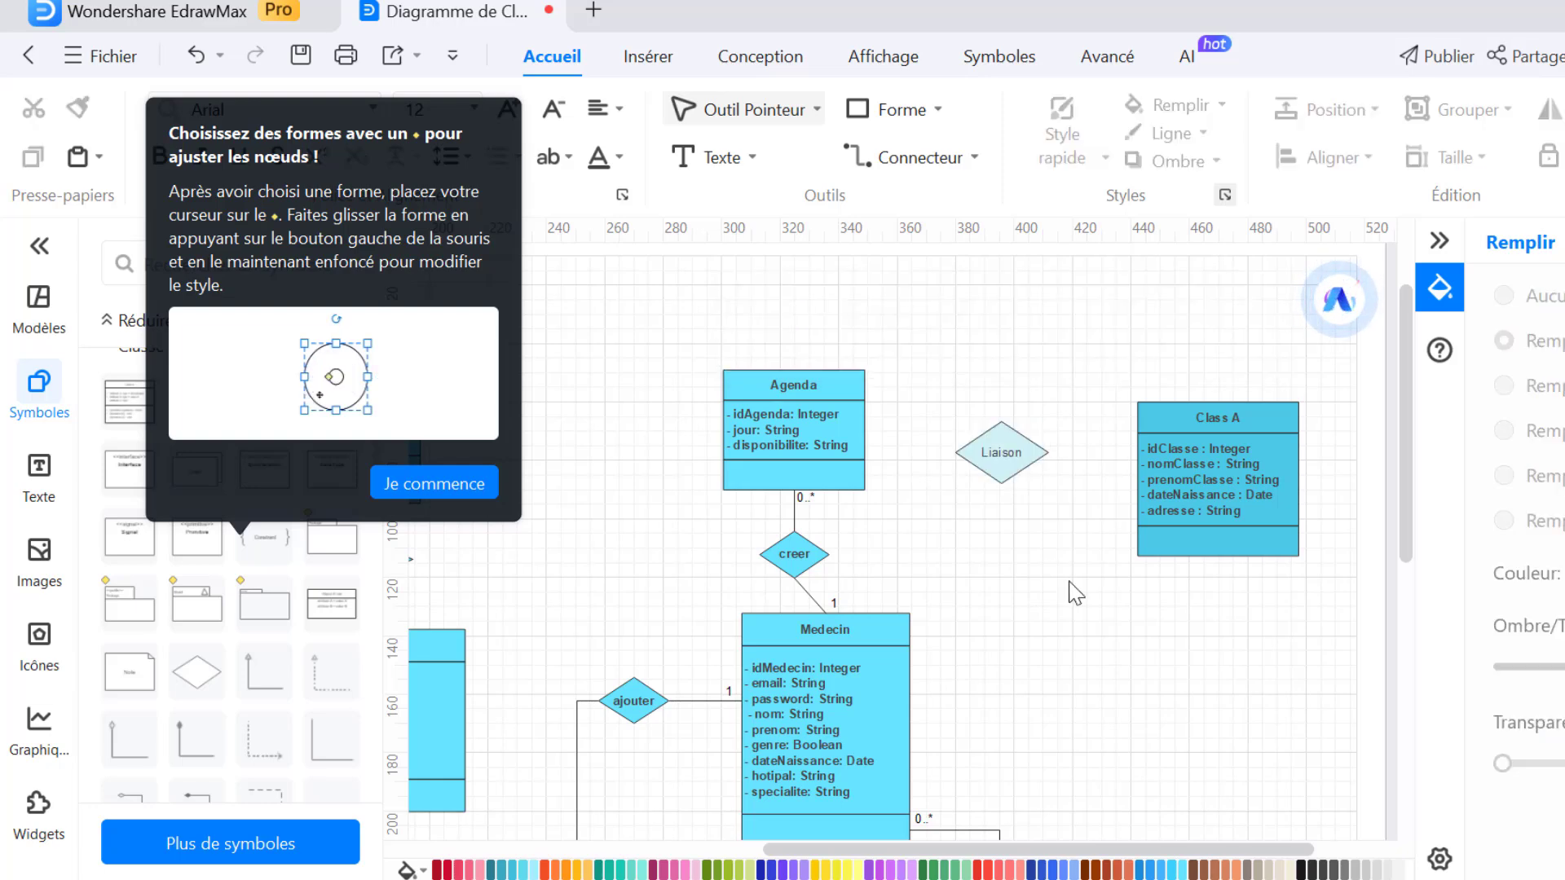
Make the Liaison diamond's text bold and fill it with the same recently used blue as Class A
left_click(976, 445)
left_click(975, 441)
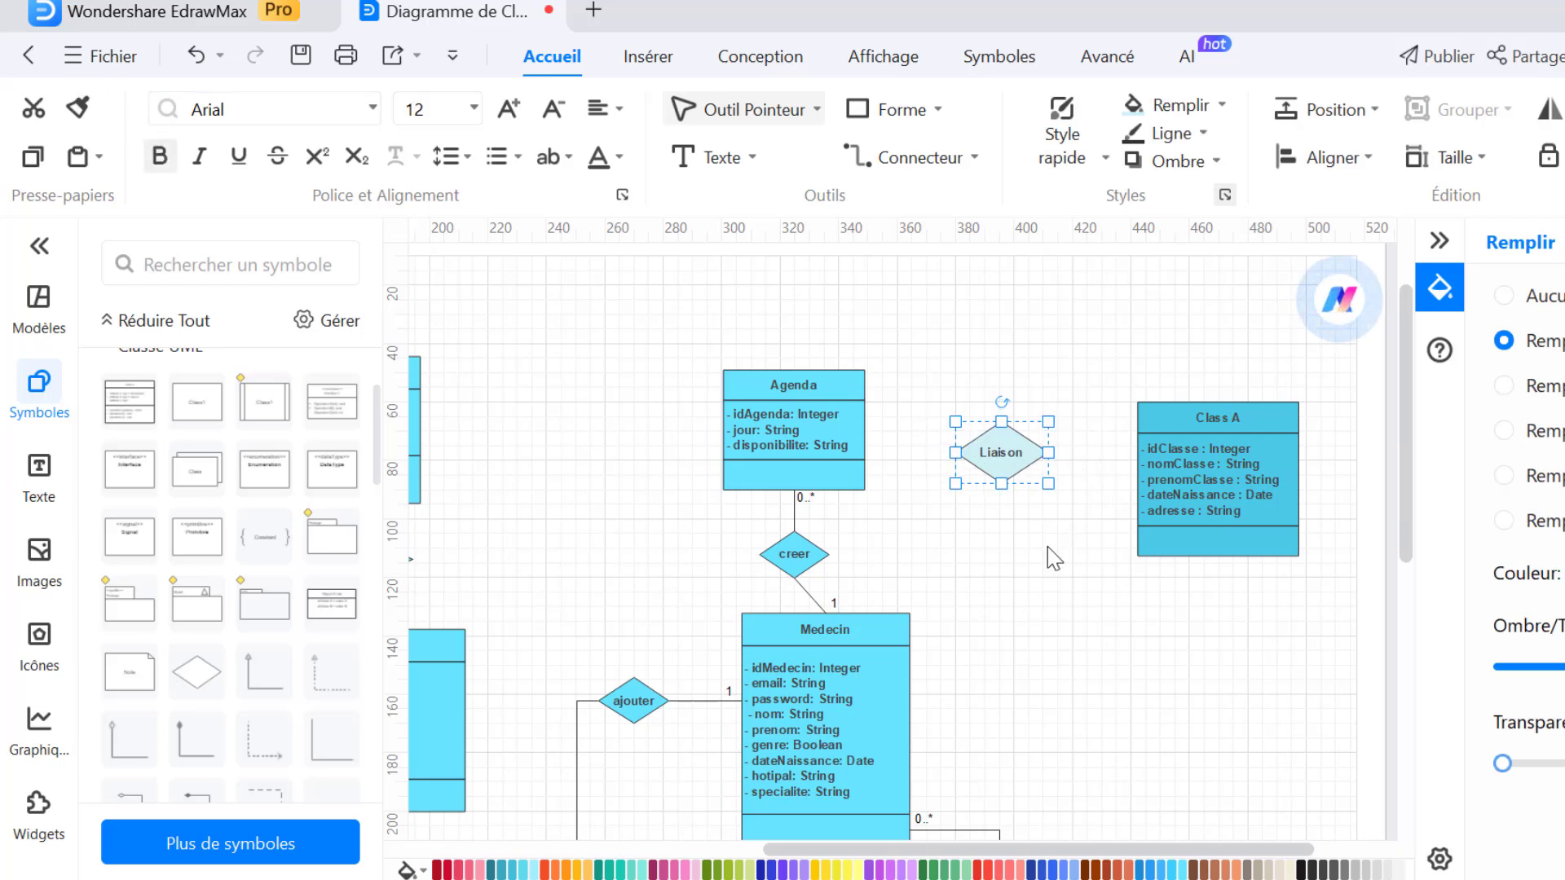
left_click(1029, 471)
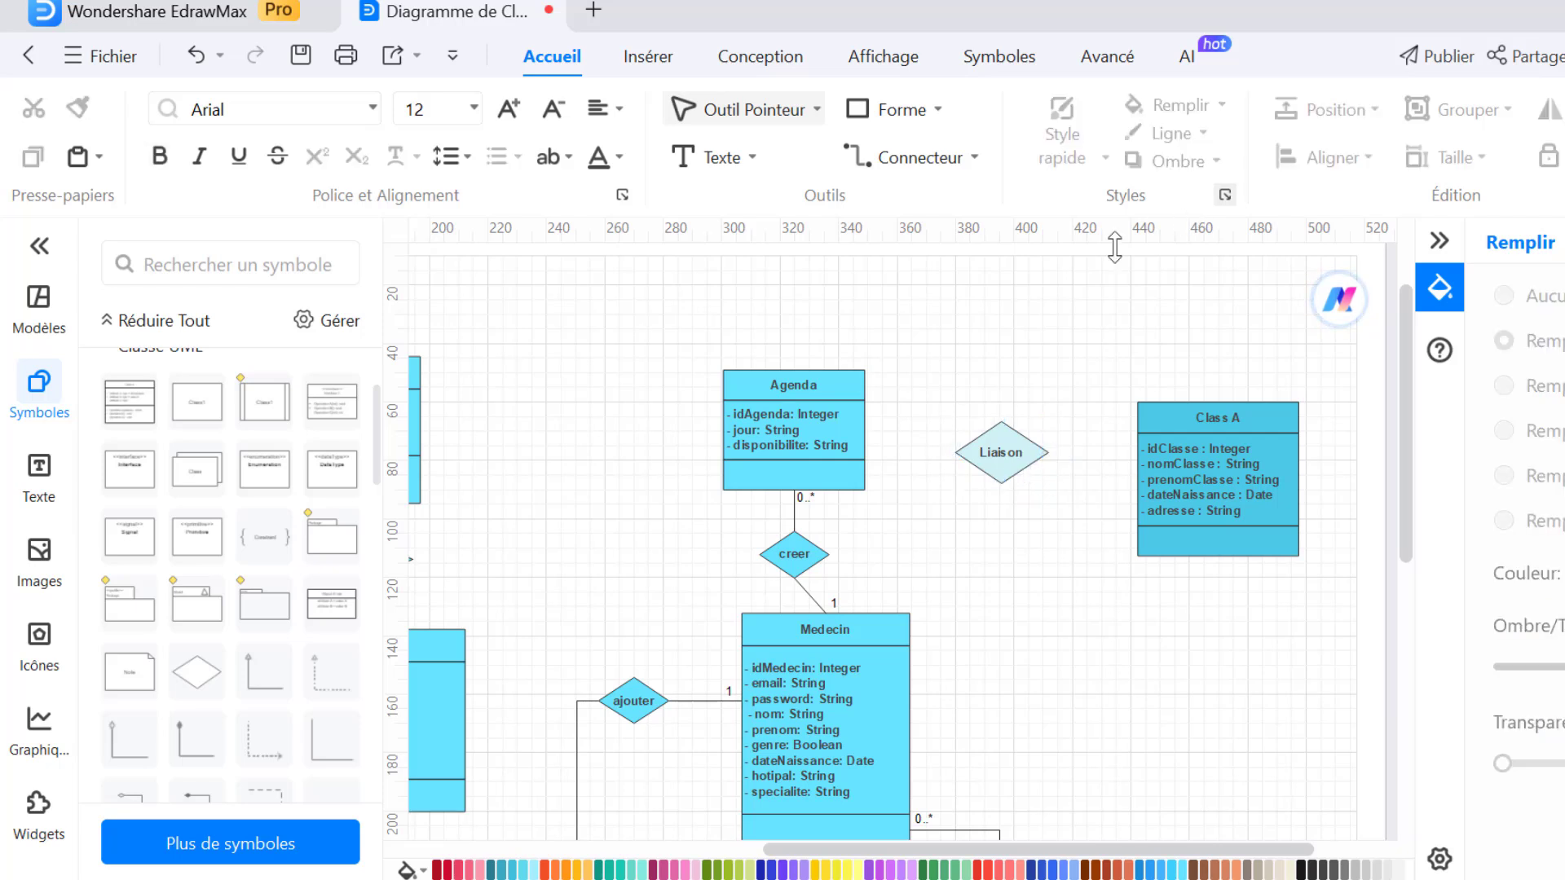
left_click(1019, 452)
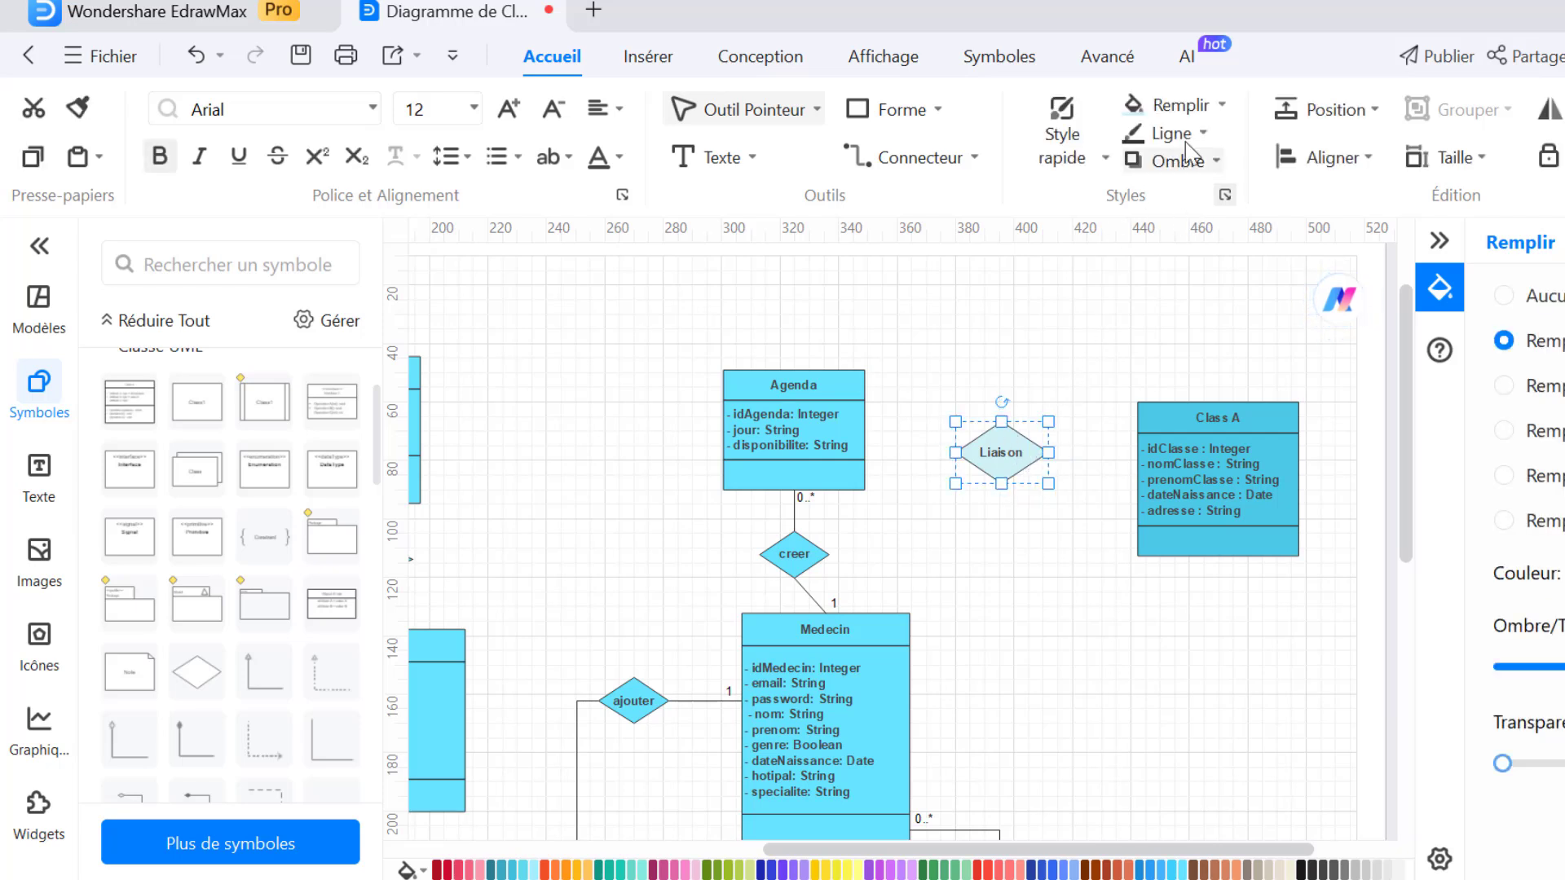
left_click(1216, 111)
left_click(1161, 219)
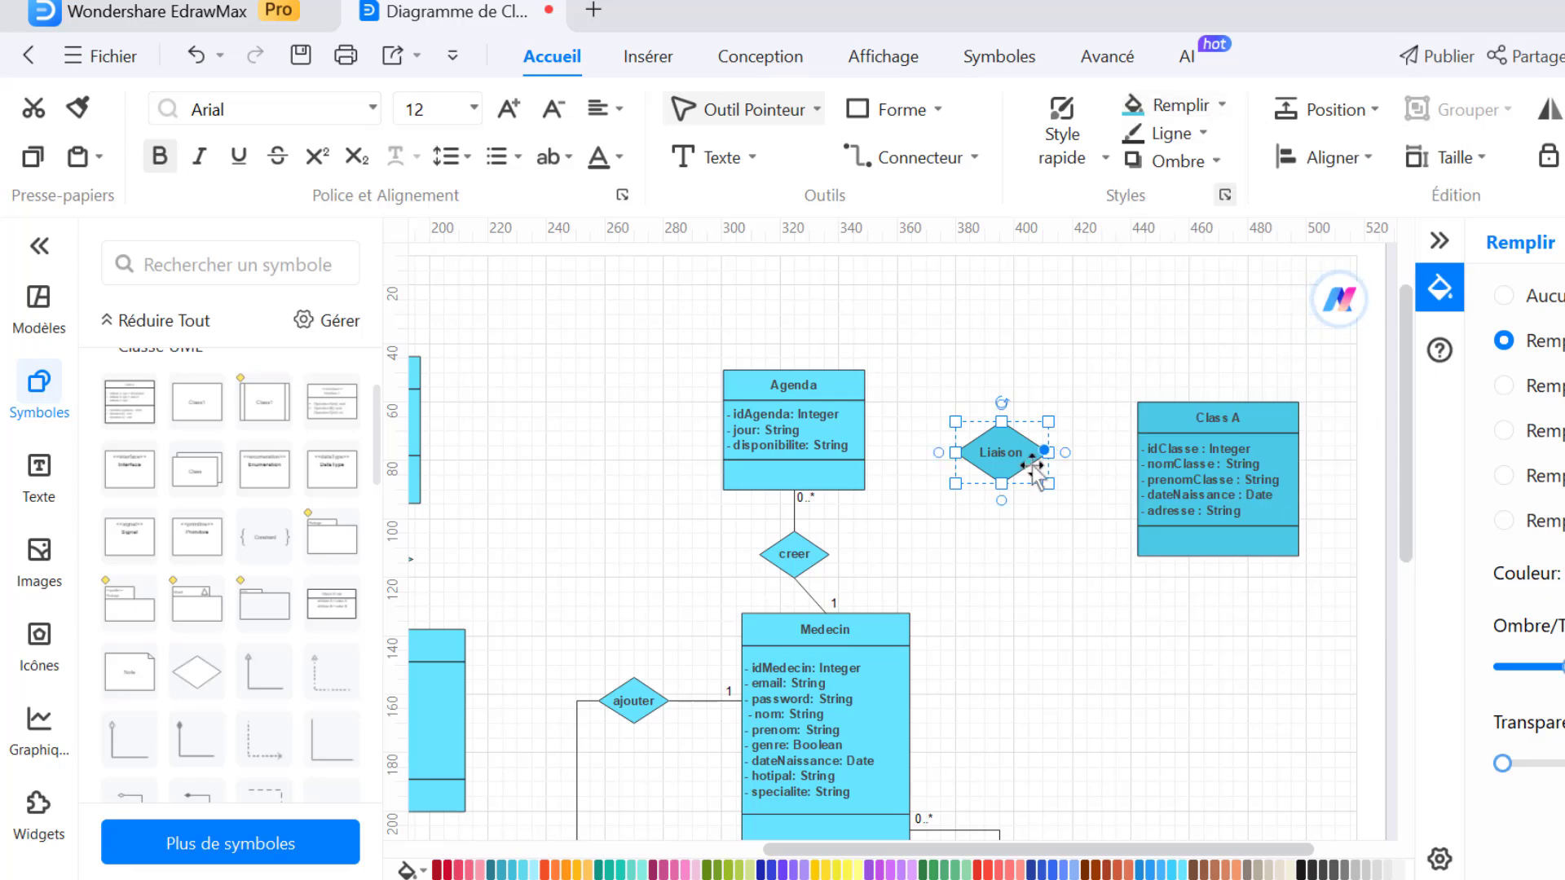
left_click(1040, 607)
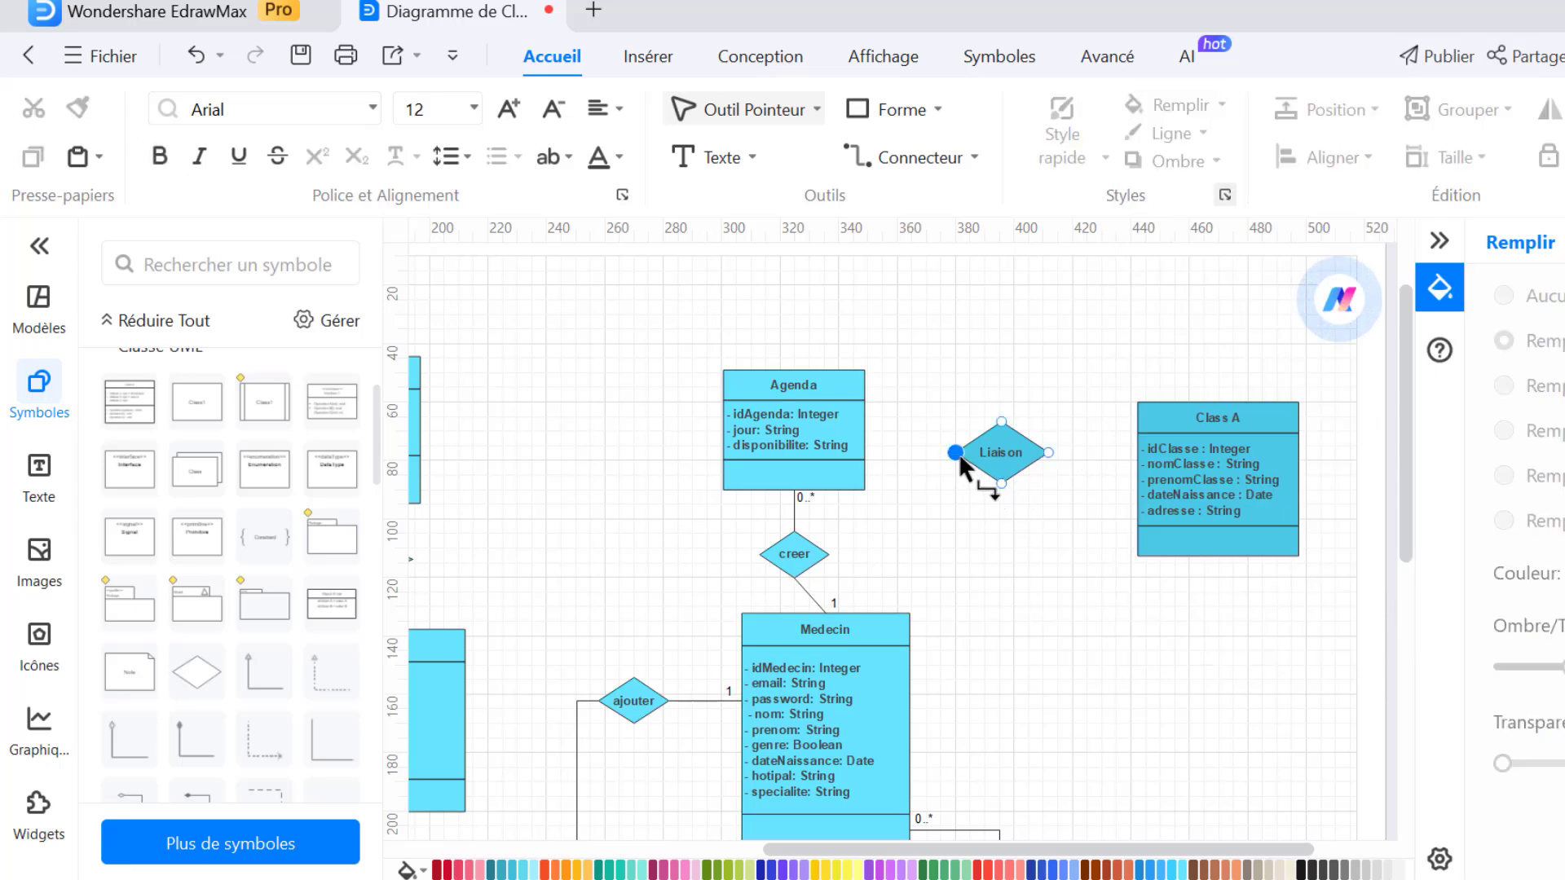
Connect the Liaison diamond to the Agenda class on one side and to Class A on the other
left_click(970, 454)
left_click_drag(936, 454, 868, 432)
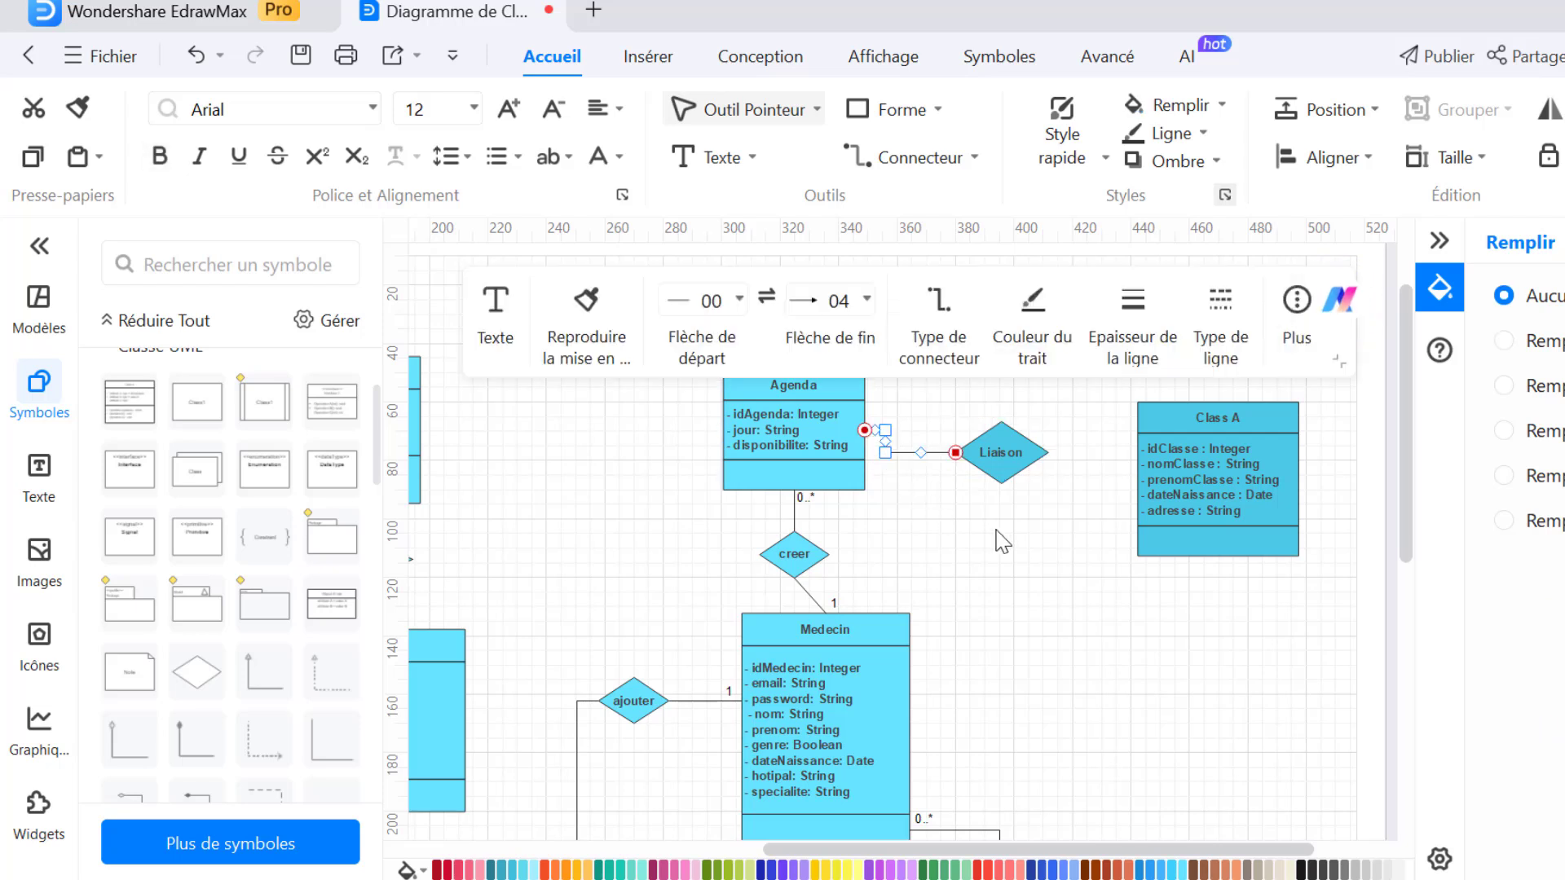
left_click(1003, 542)
left_click_drag(1048, 449, 1134, 484)
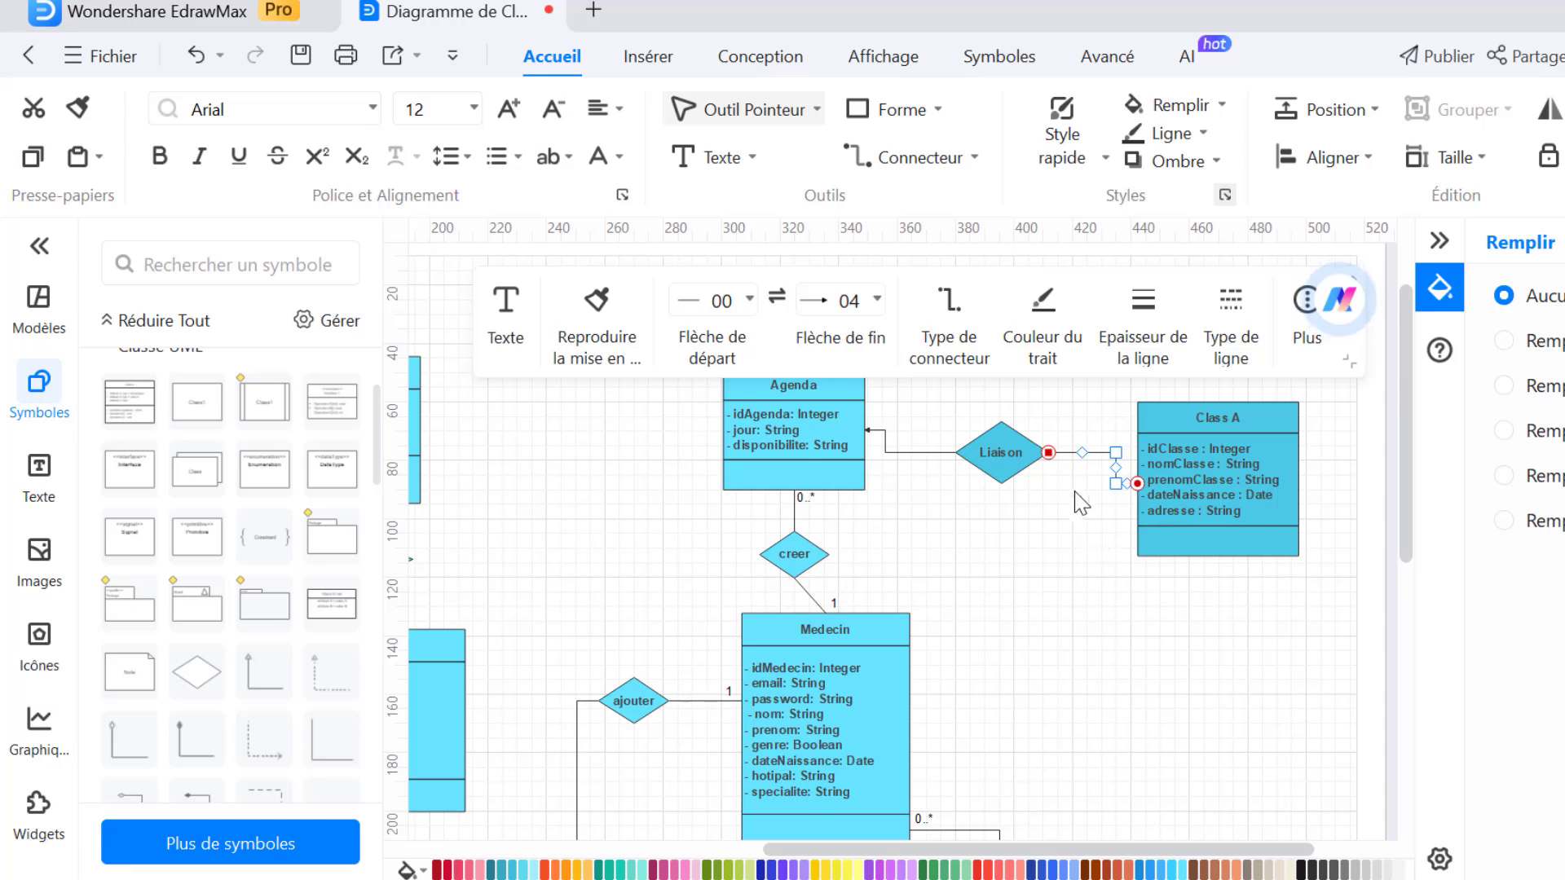
Move Class A lower on the page and align the Liaison diamond with its Agenda connection so that connector runs straight
left_click_drag(1017, 465, 1019, 510)
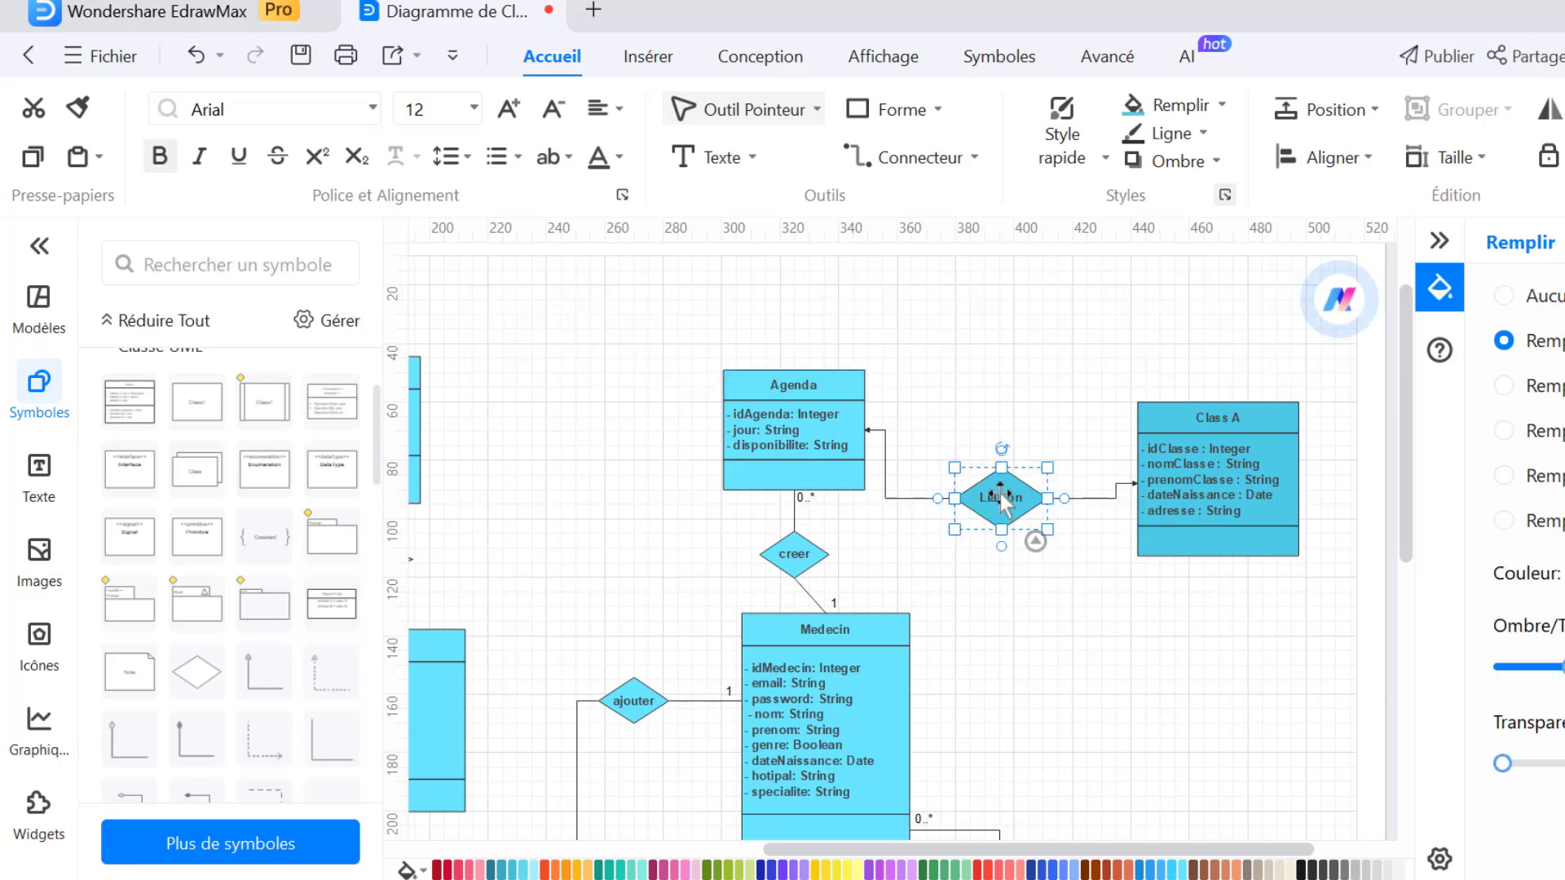
left_click_drag(1217, 440, 1226, 538)
left_click_drag(1021, 495, 1030, 427)
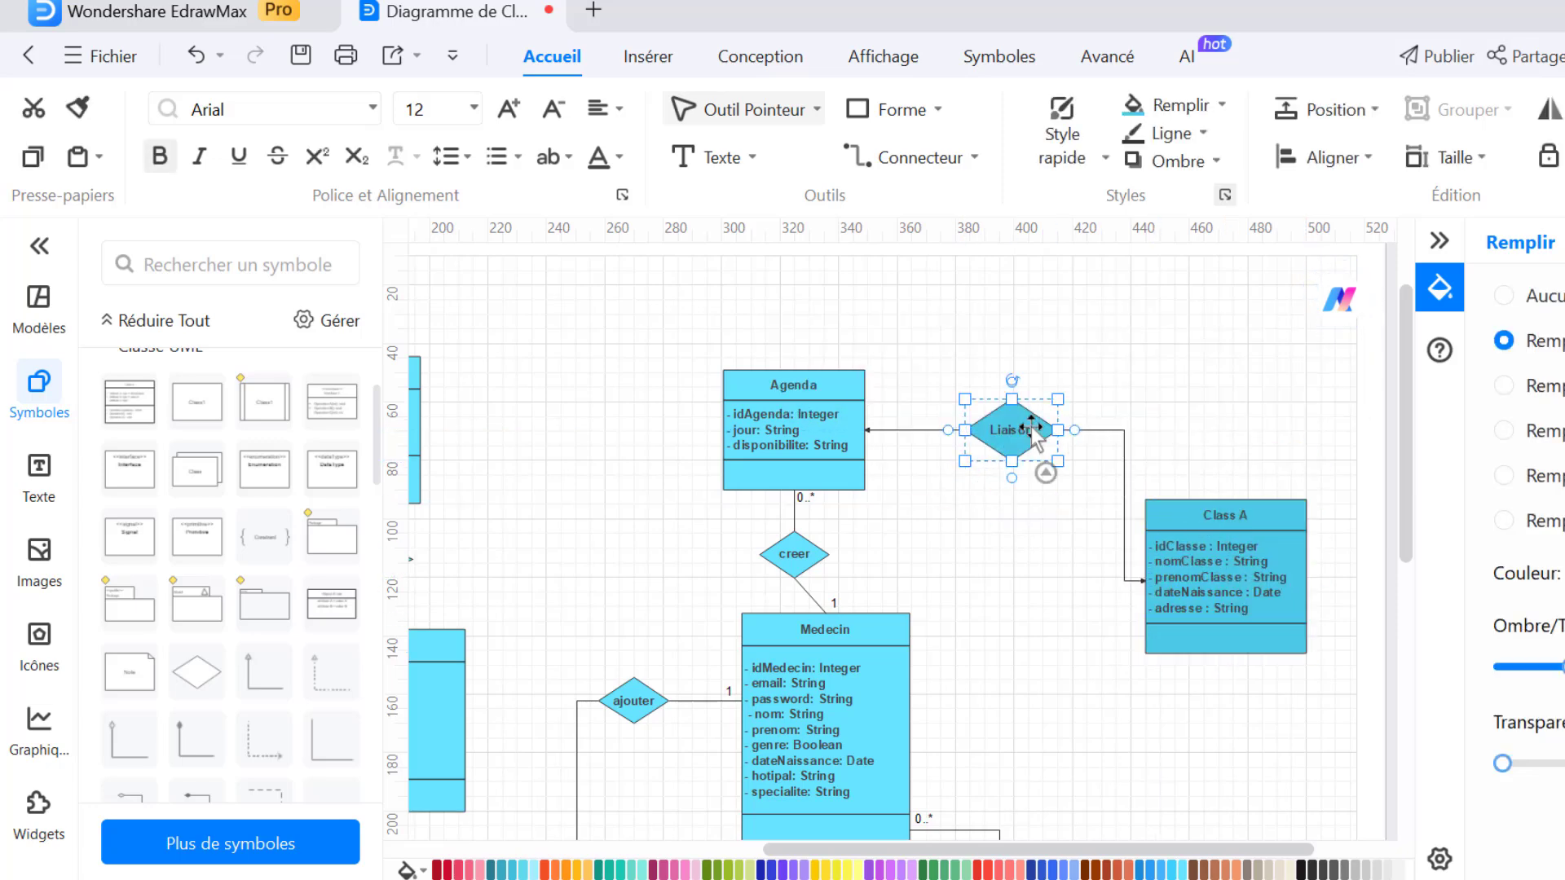
left_click(1069, 604)
Add the multiplicity "0..*" above the connector between Agenda and Liaison, close to the Agenda class
double_click(880, 422)
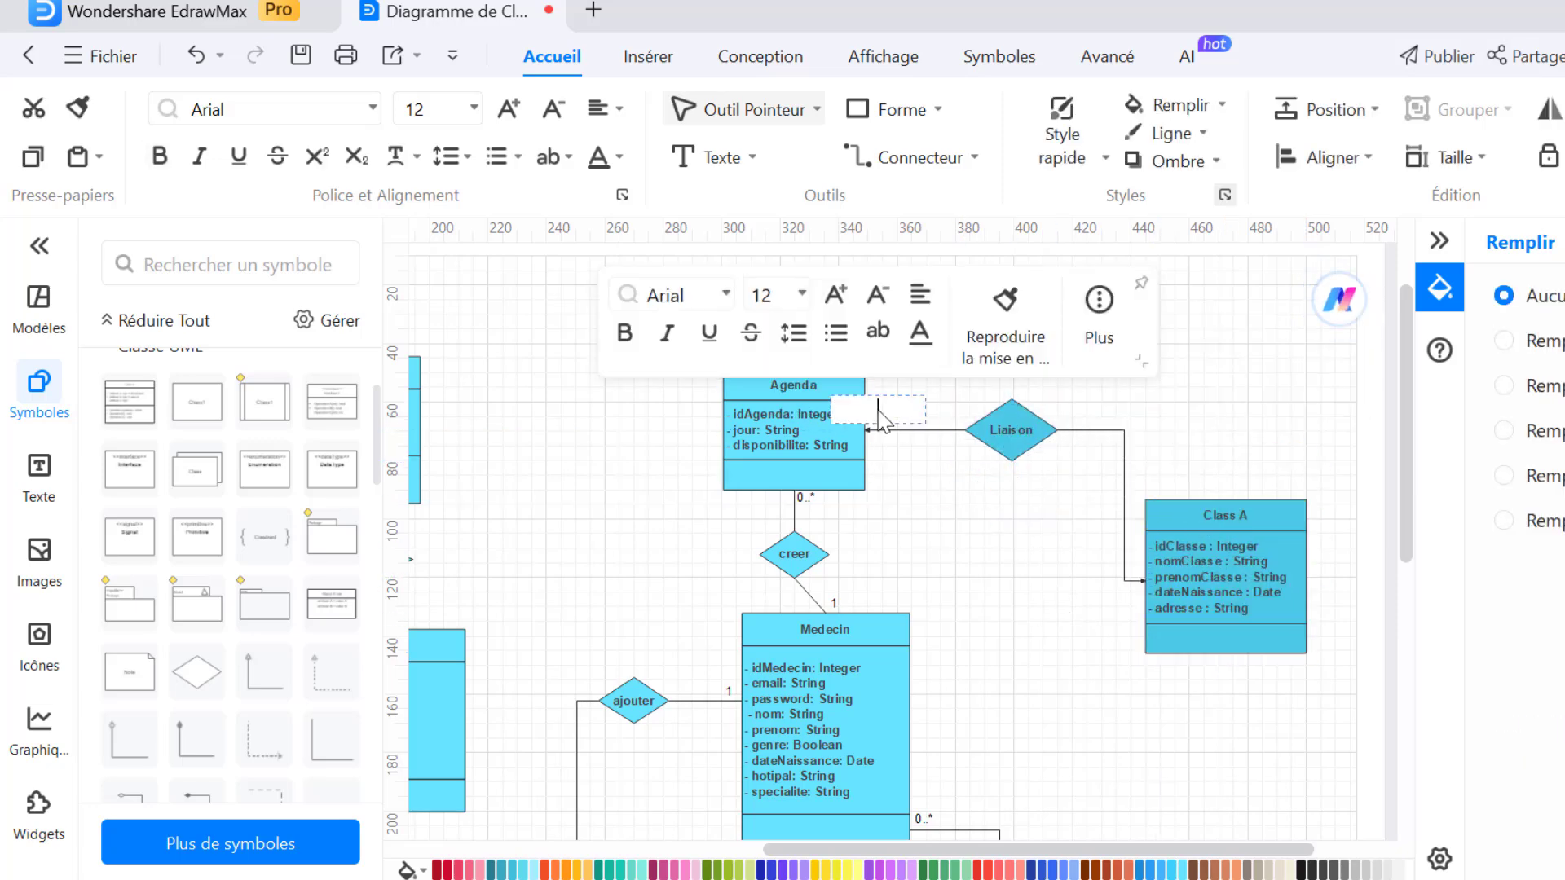
type("0..1")
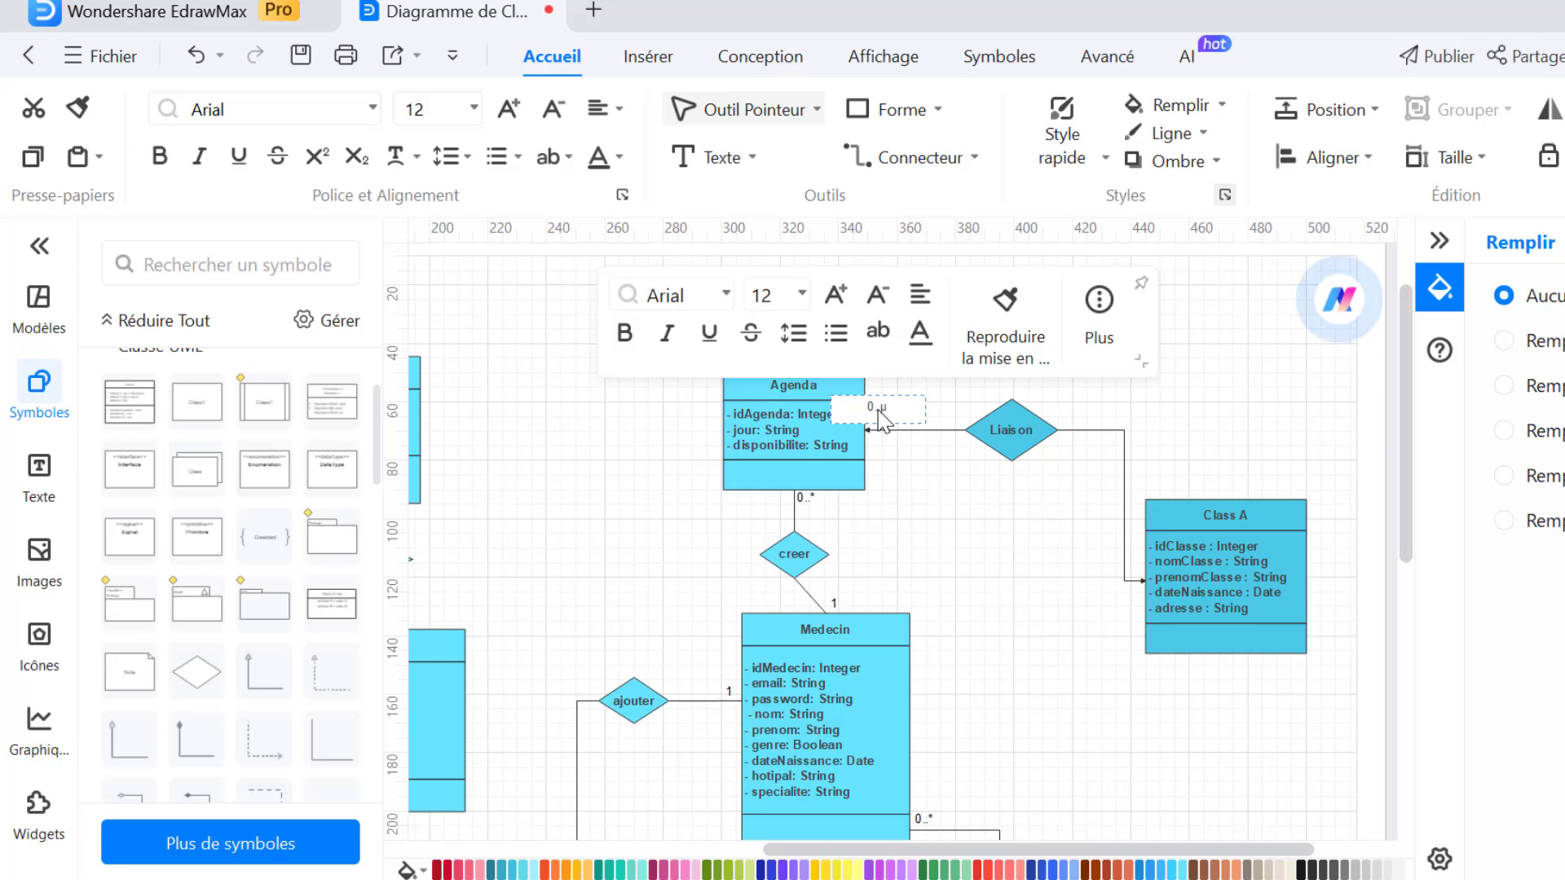
left_click(900, 444)
mouse_move(885, 411)
left_mouse_down()
mouse_move(899, 412)
mouse_move(887, 419)
left_mouse_up()
Add a bold multiplicity "1" below the Liaison connector where it meets Class A
double_click(1127, 601)
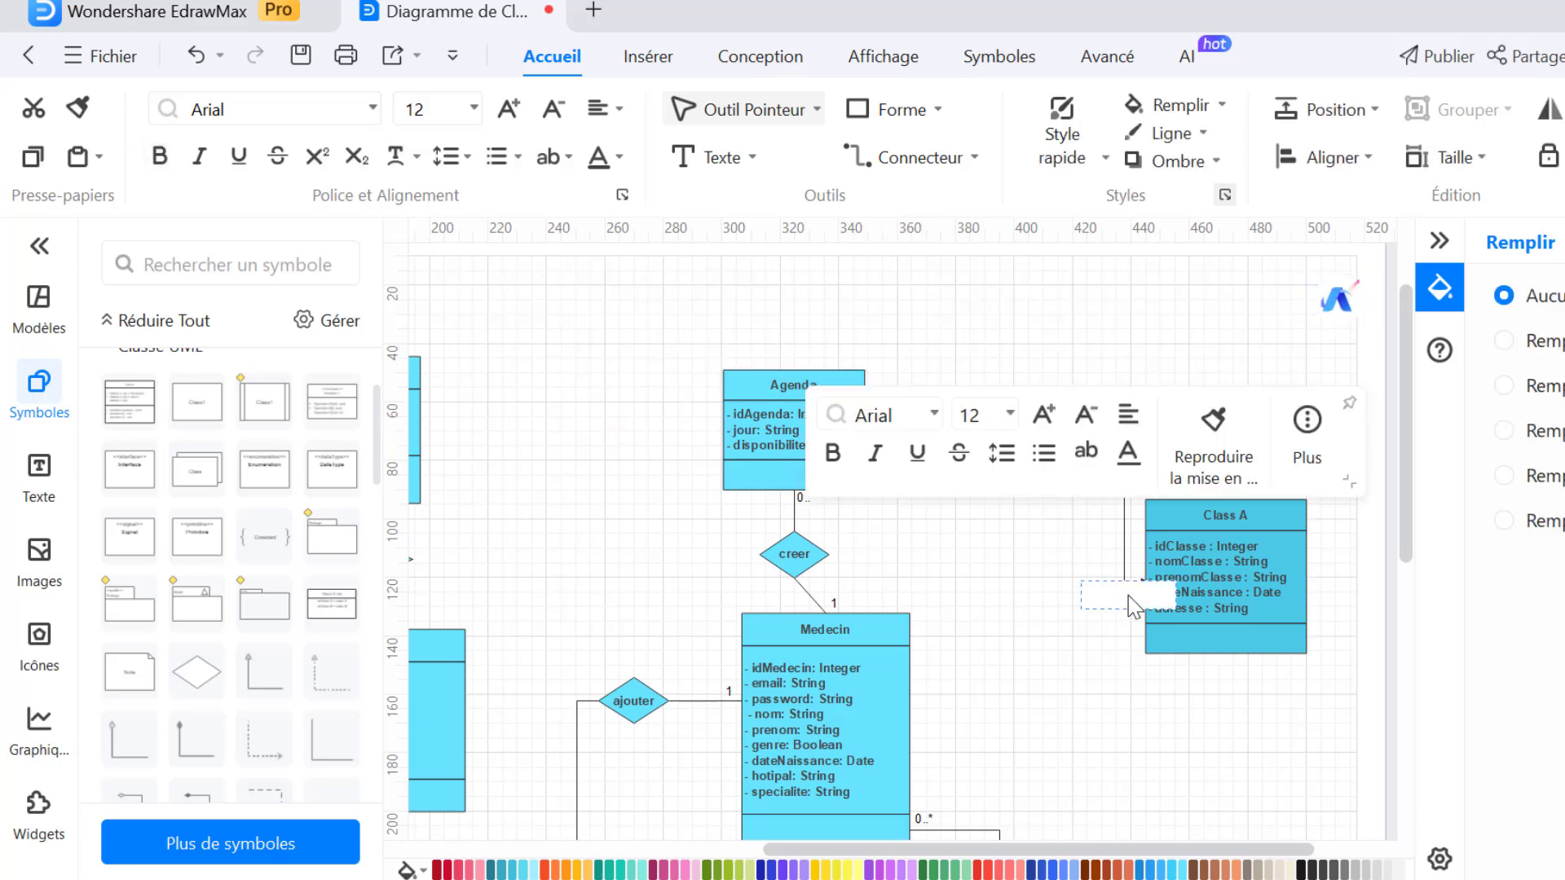
left_click(834, 458)
left_click(1114, 665)
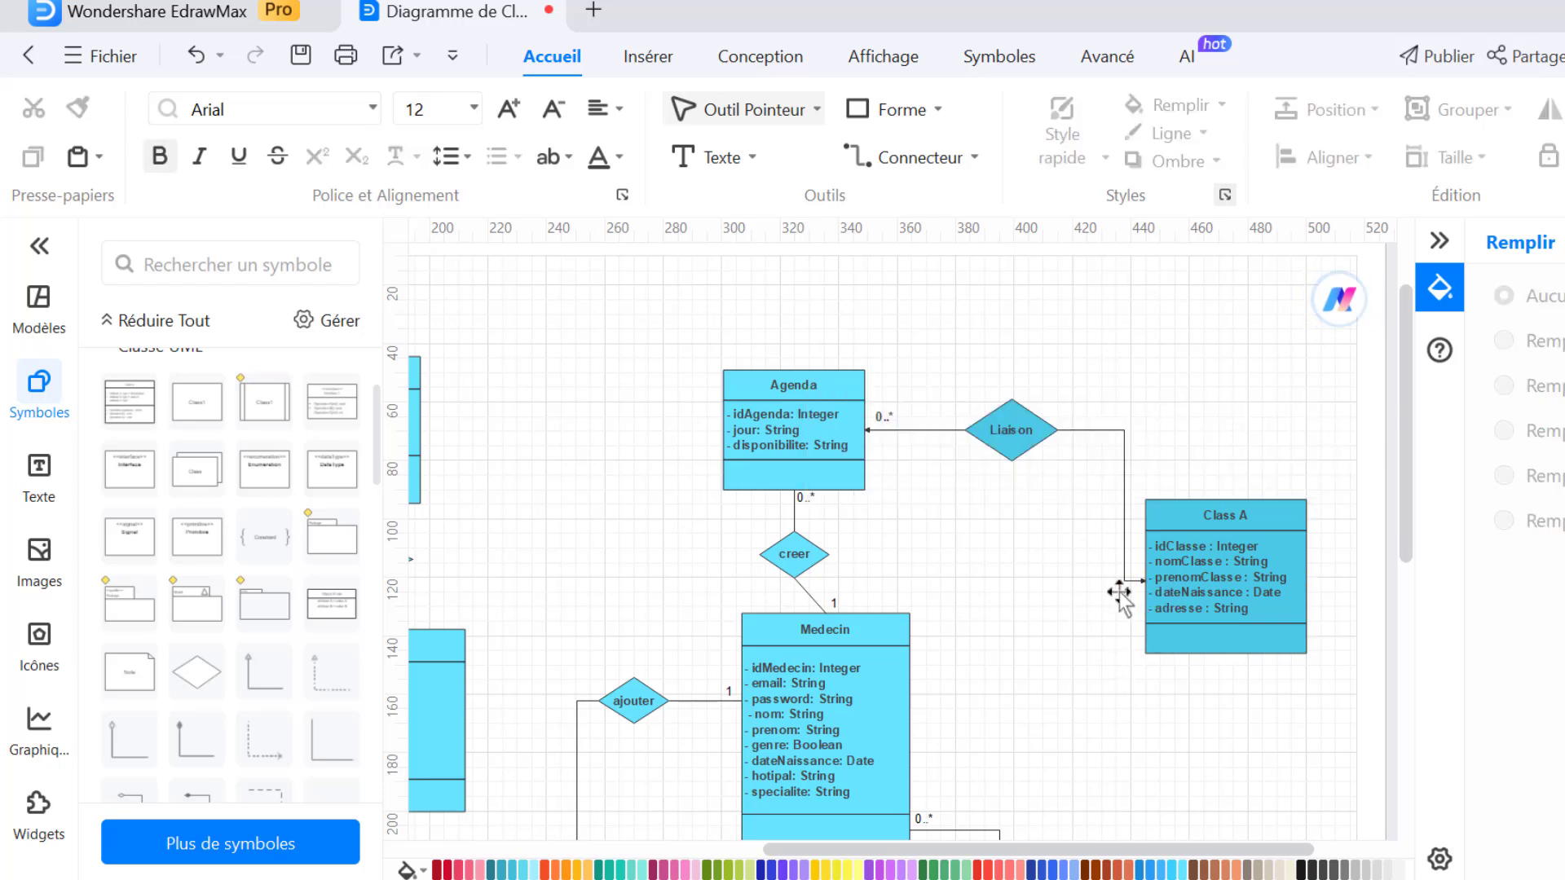
left_click_drag(1121, 592, 1125, 599)
left_click(1130, 649)
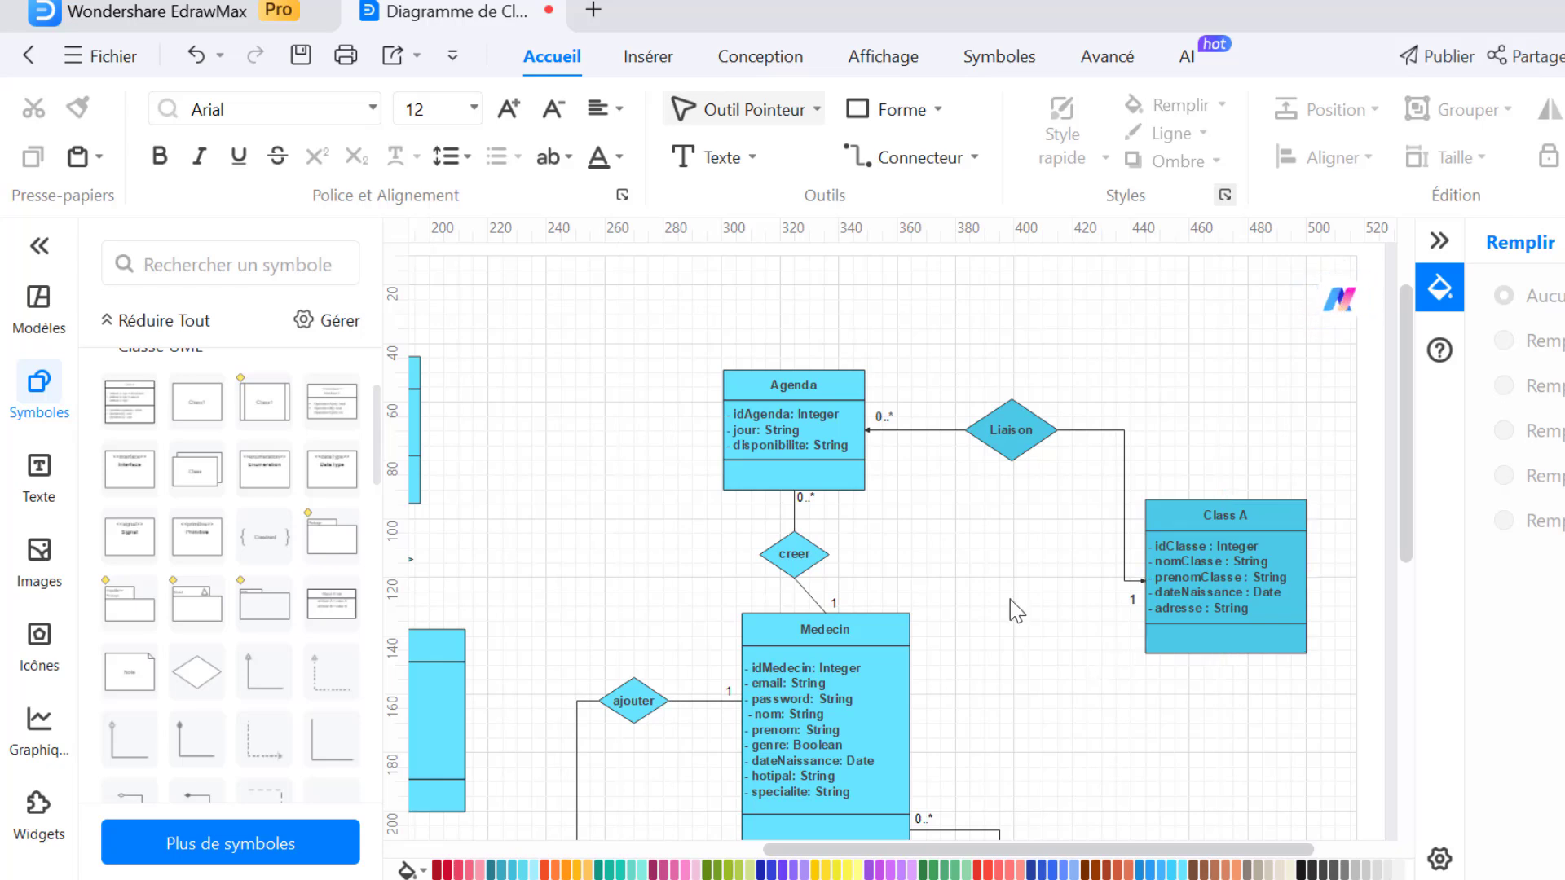
Place a UML class with attribute and operation compartments between Medecin and Specialite and name it "Class B"
scroll(1010, 601, "down", 1)
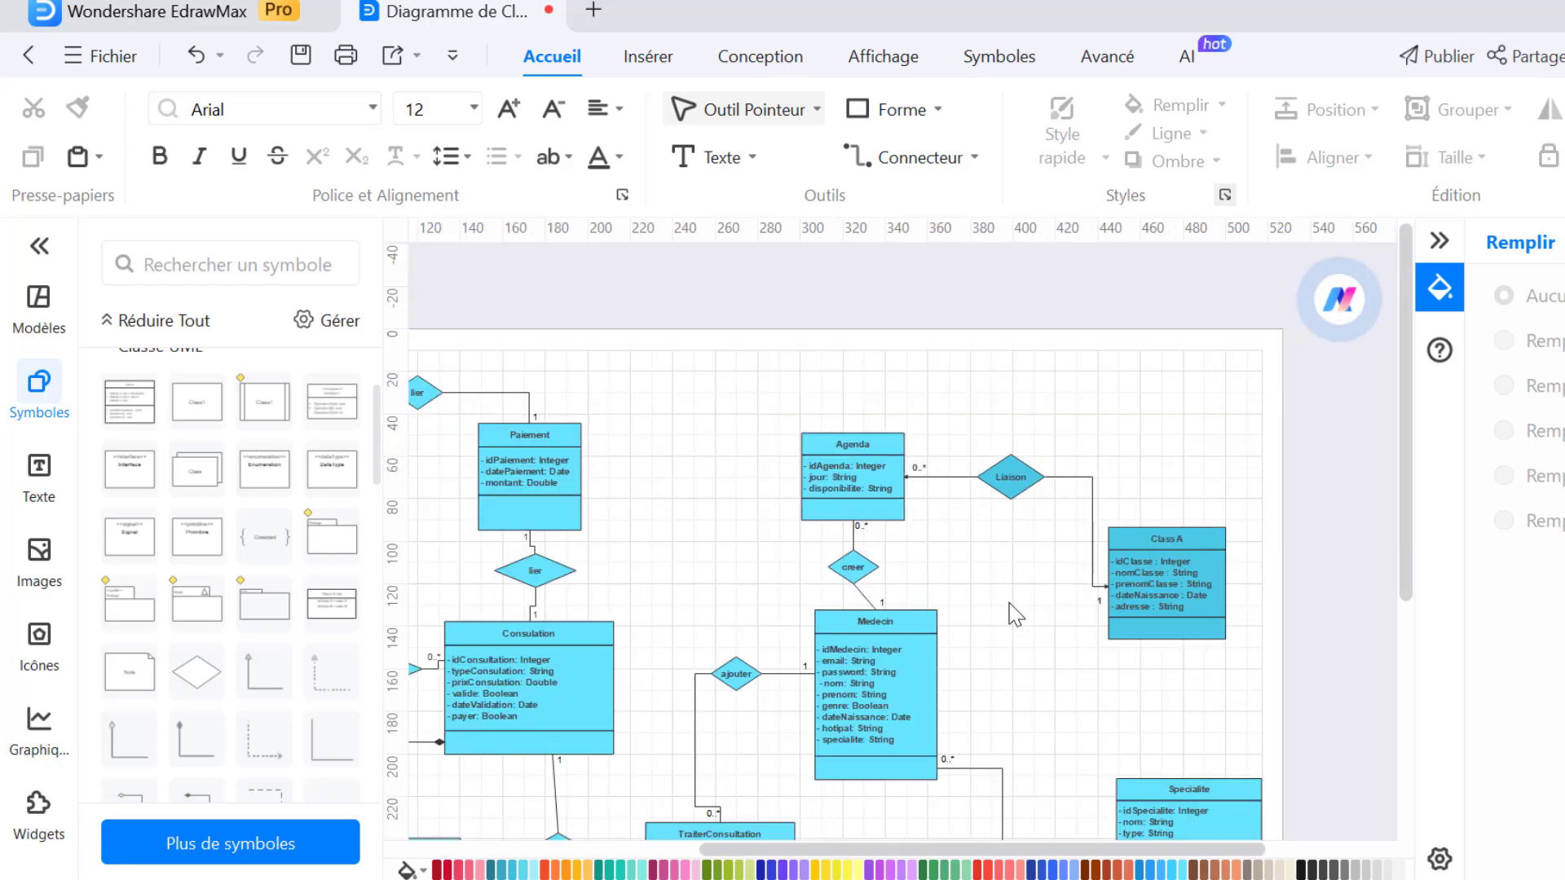
scroll(1015, 616, "up", 1)
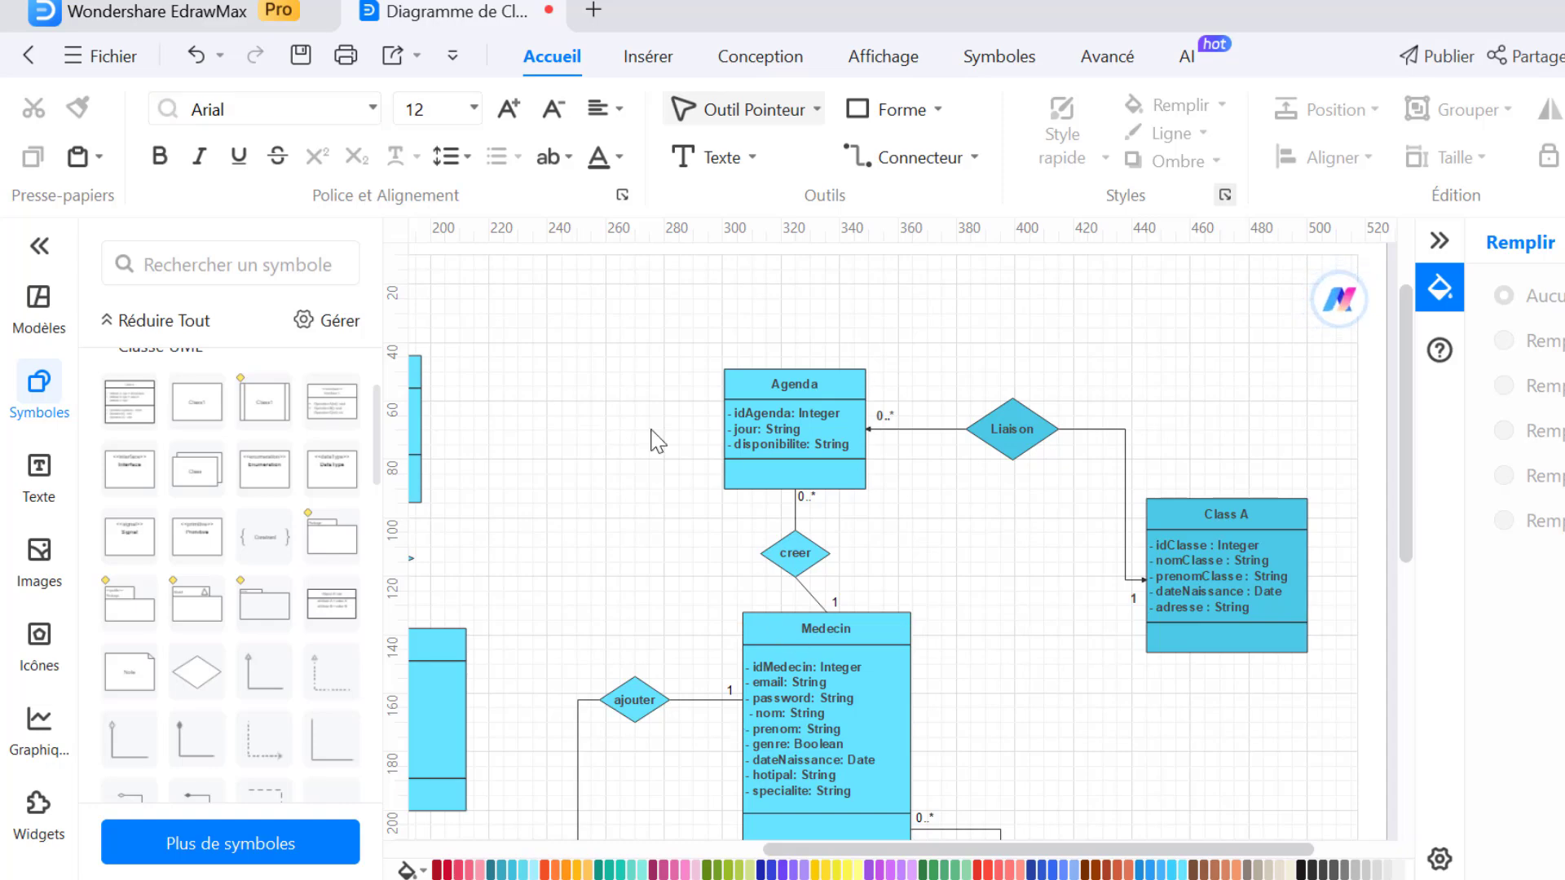
scroll(647, 574, "down", 5)
scroll(647, 575, "down", 4)
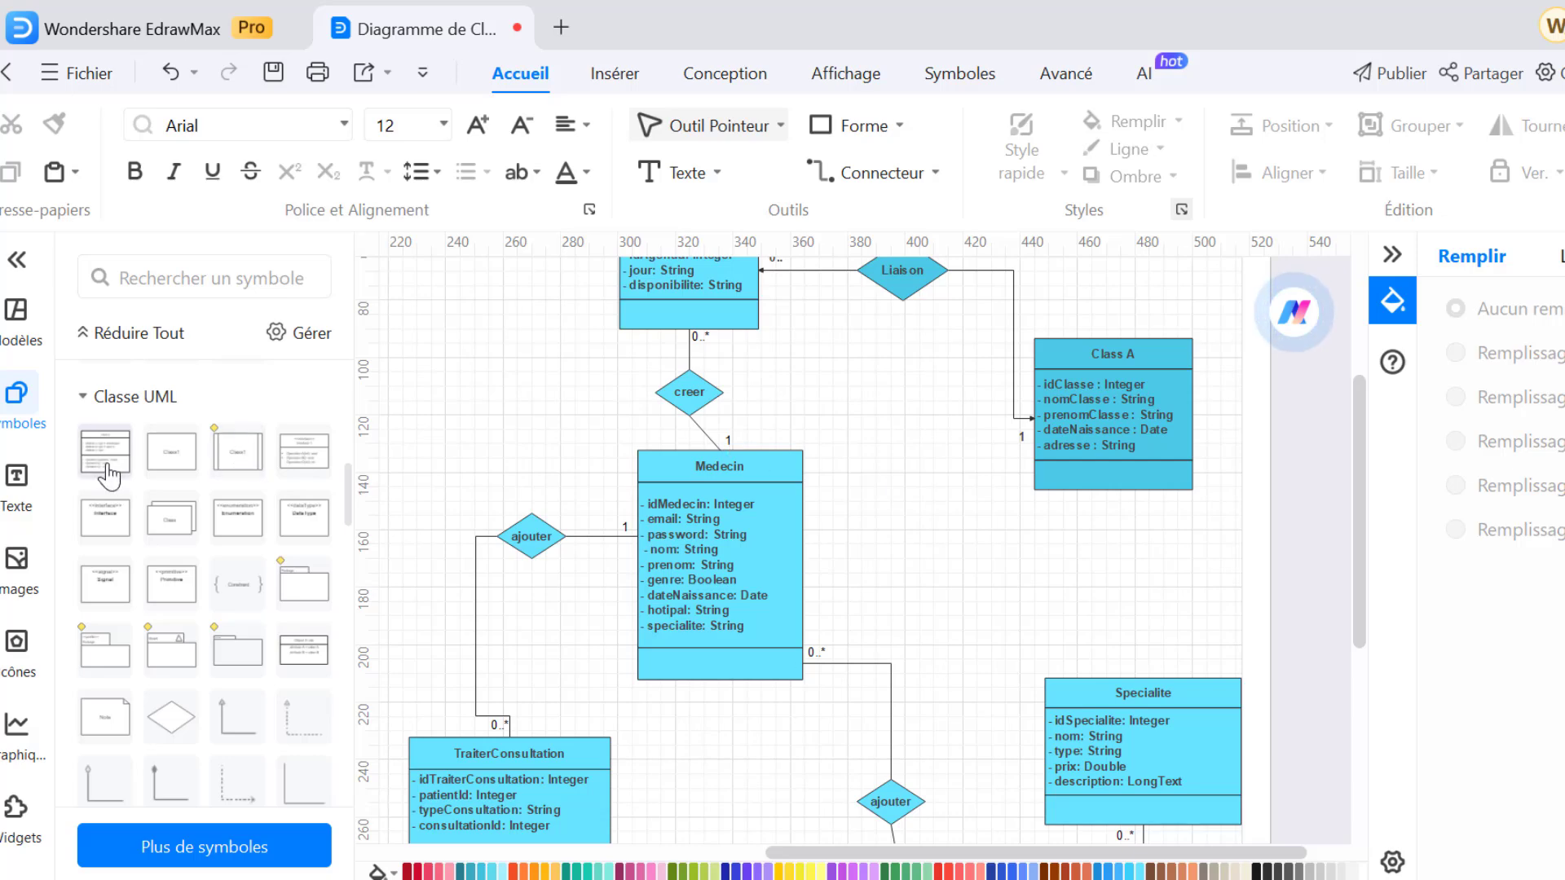
left_click_drag(105, 451, 1005, 525)
double_click(1005, 525)
left_click(1012, 528)
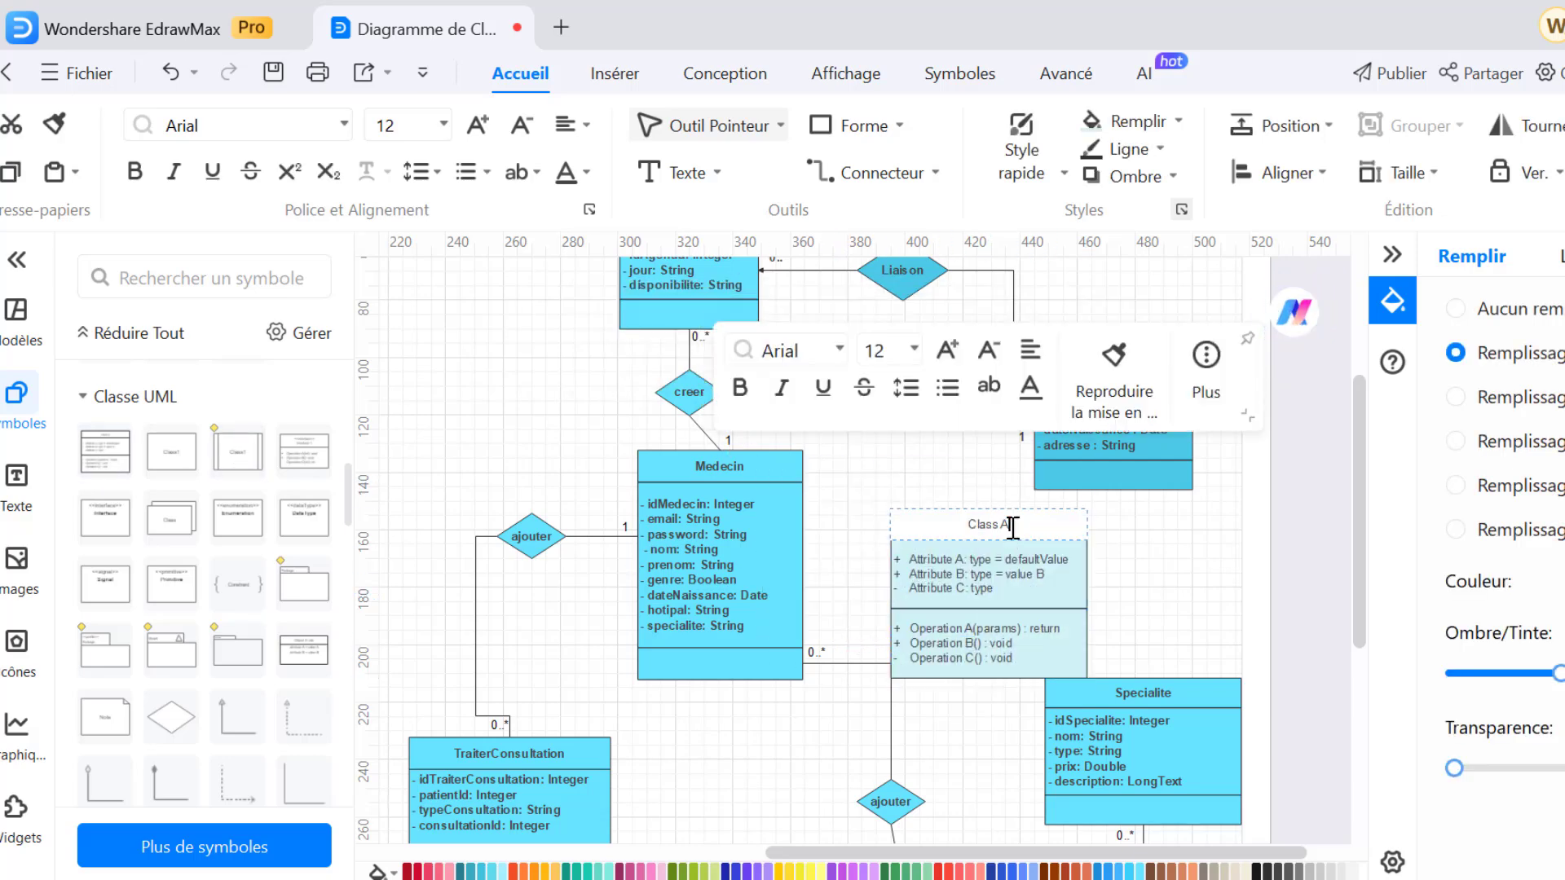
key("BackSpace")
type("B")
left_click(1215, 602)
Clear the default operations from Class B's lowest compartment
double_click(1024, 639)
key("BackSpace")
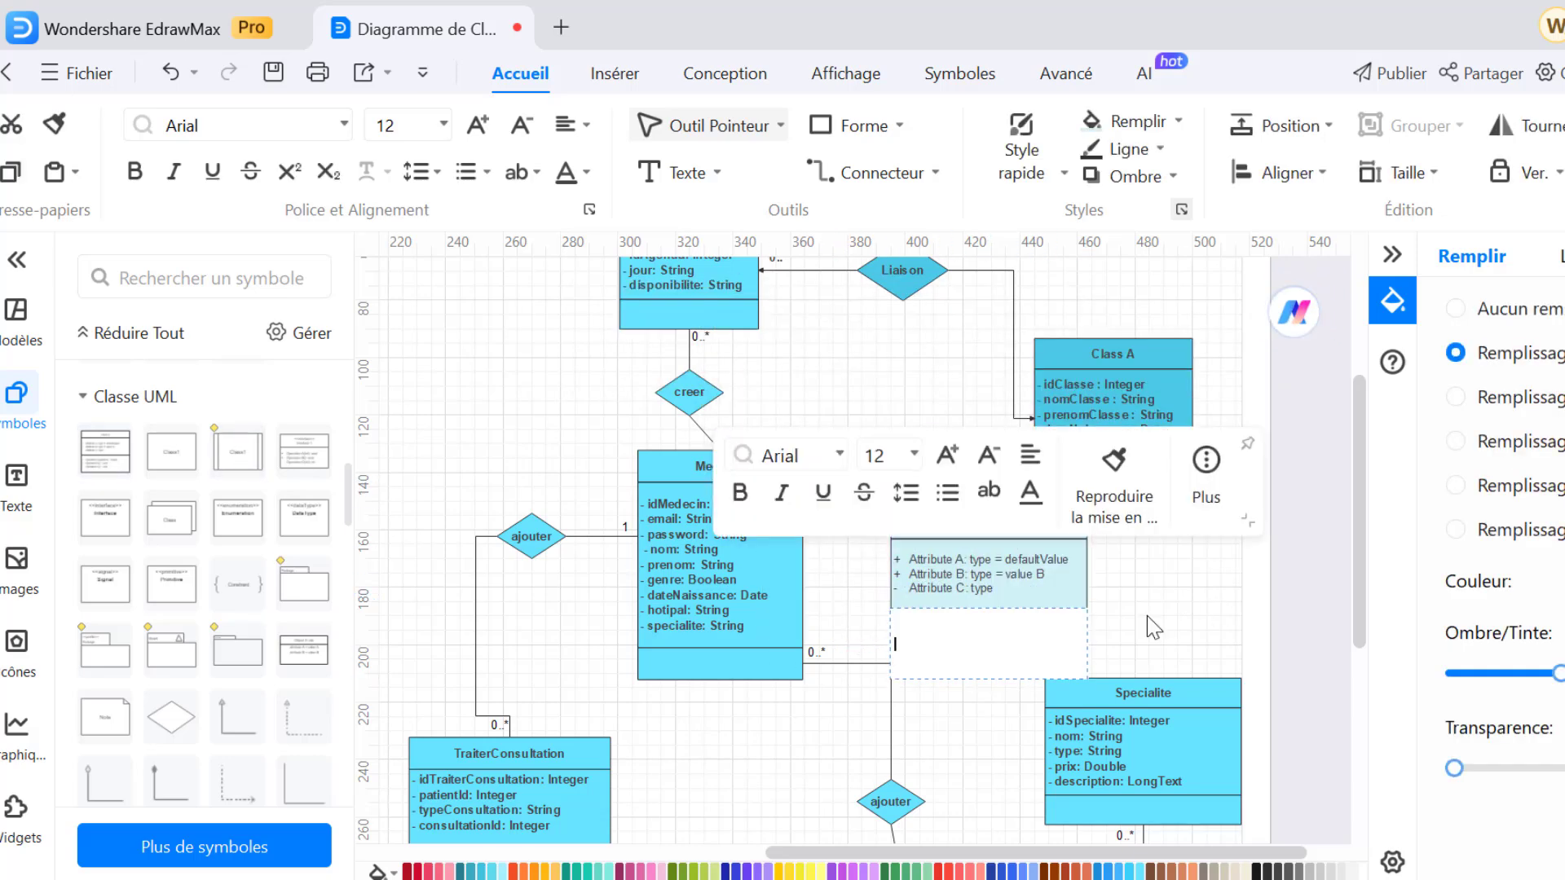
left_click(1145, 616)
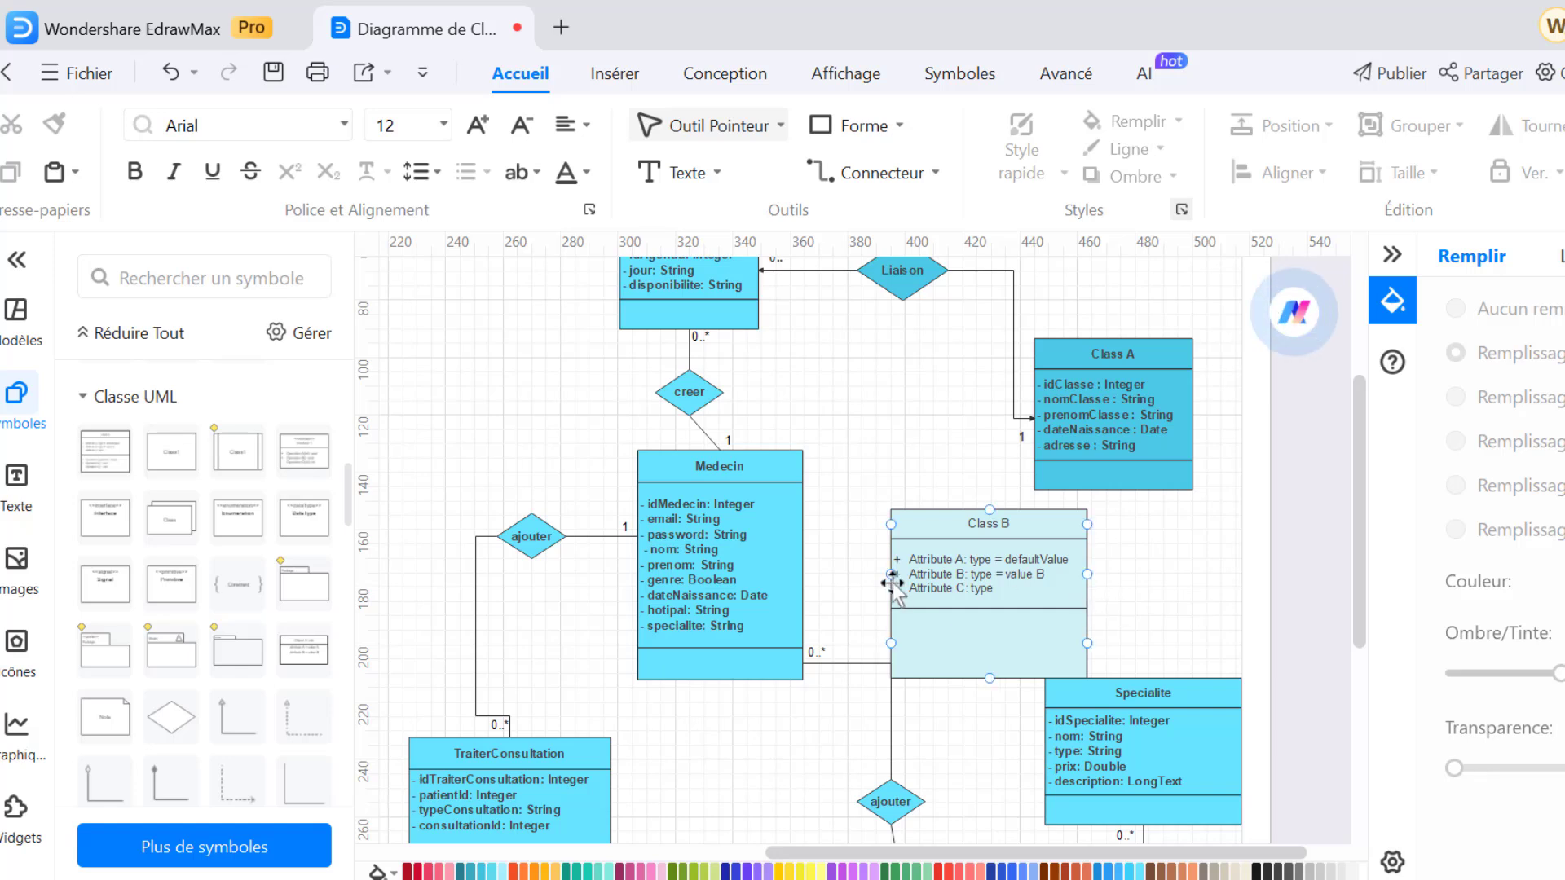
Narrow and shorten Class B, and place it in the gap between Class A and Specialite
left_click(957, 603)
left_click_drag(891, 593, 961, 593)
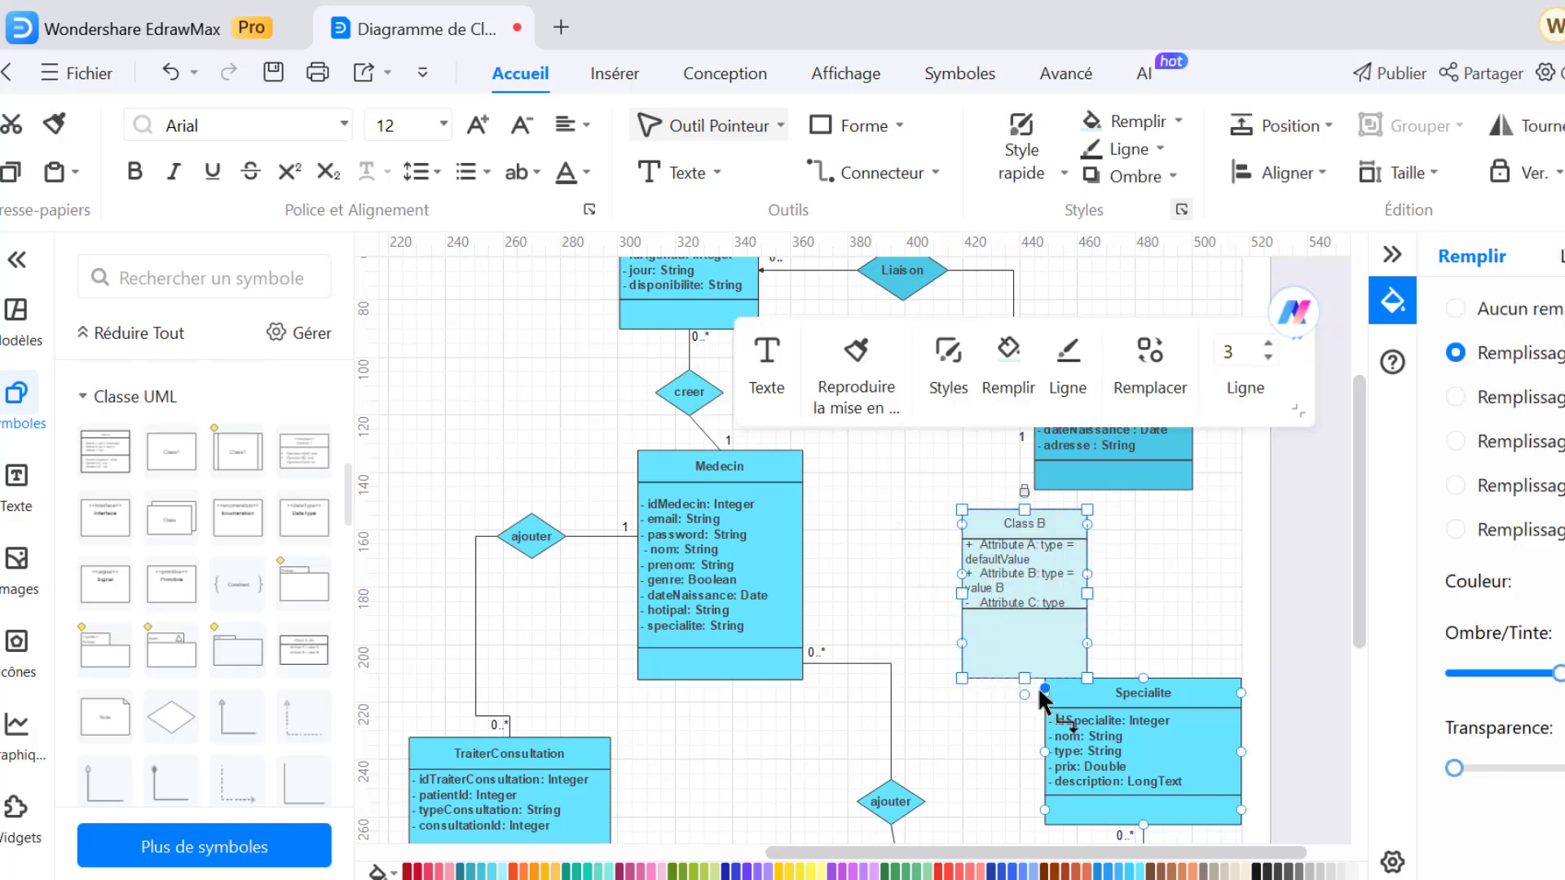
left_click_drag(1025, 678, 1028, 658)
left_click_drag(1011, 563, 1063, 551)
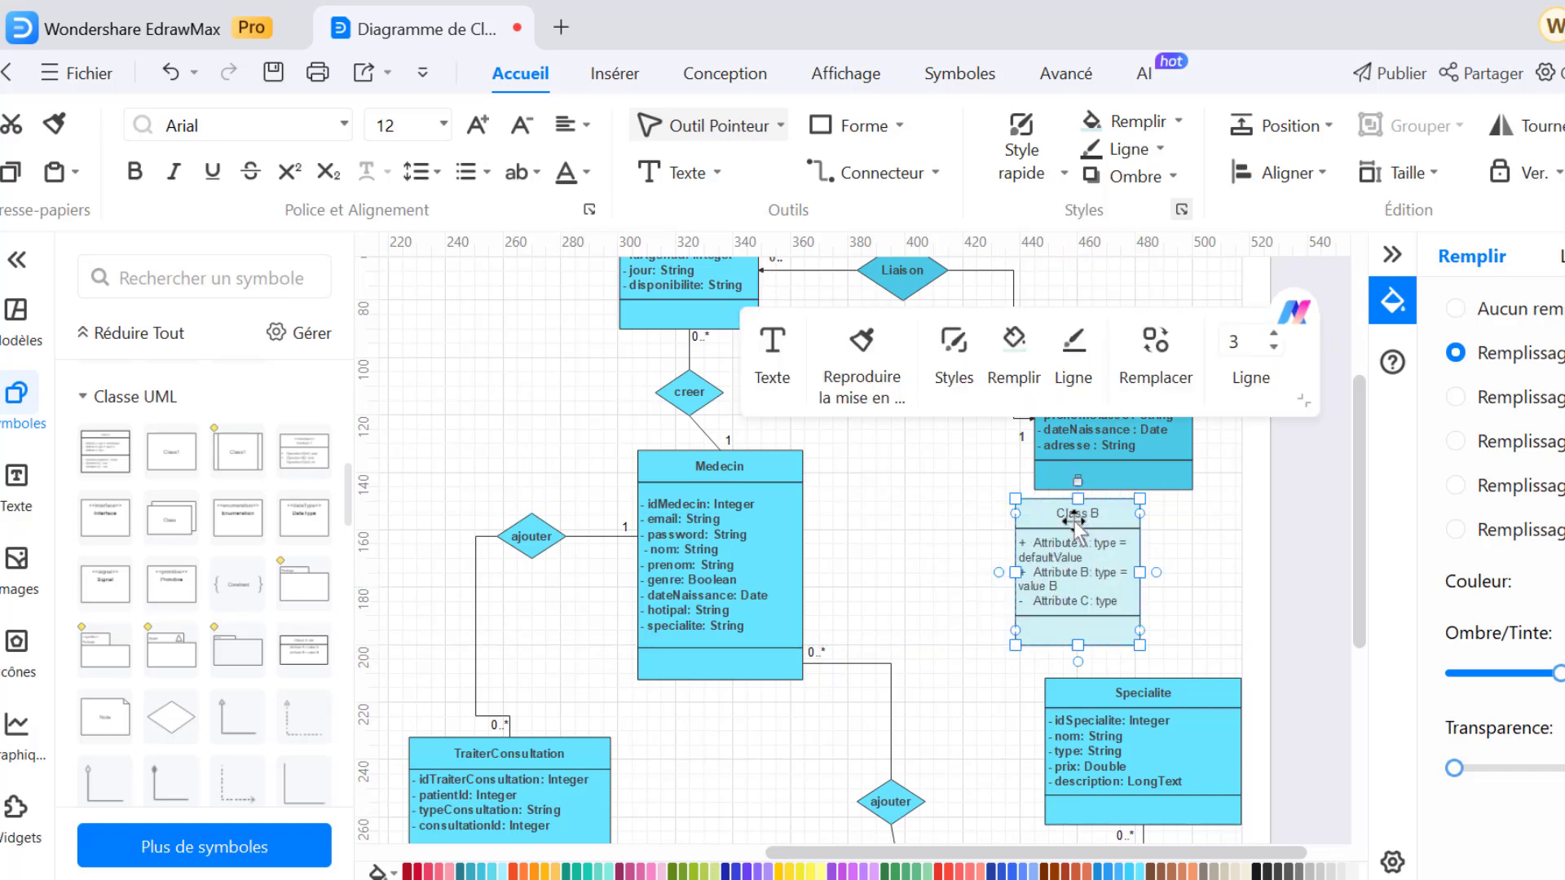
Move Class A and its multiplicity "1" higher on the page, and shift Class B slightly toward Medecin
left_click(1124, 355)
left_click_drag(1127, 354, 1127, 318)
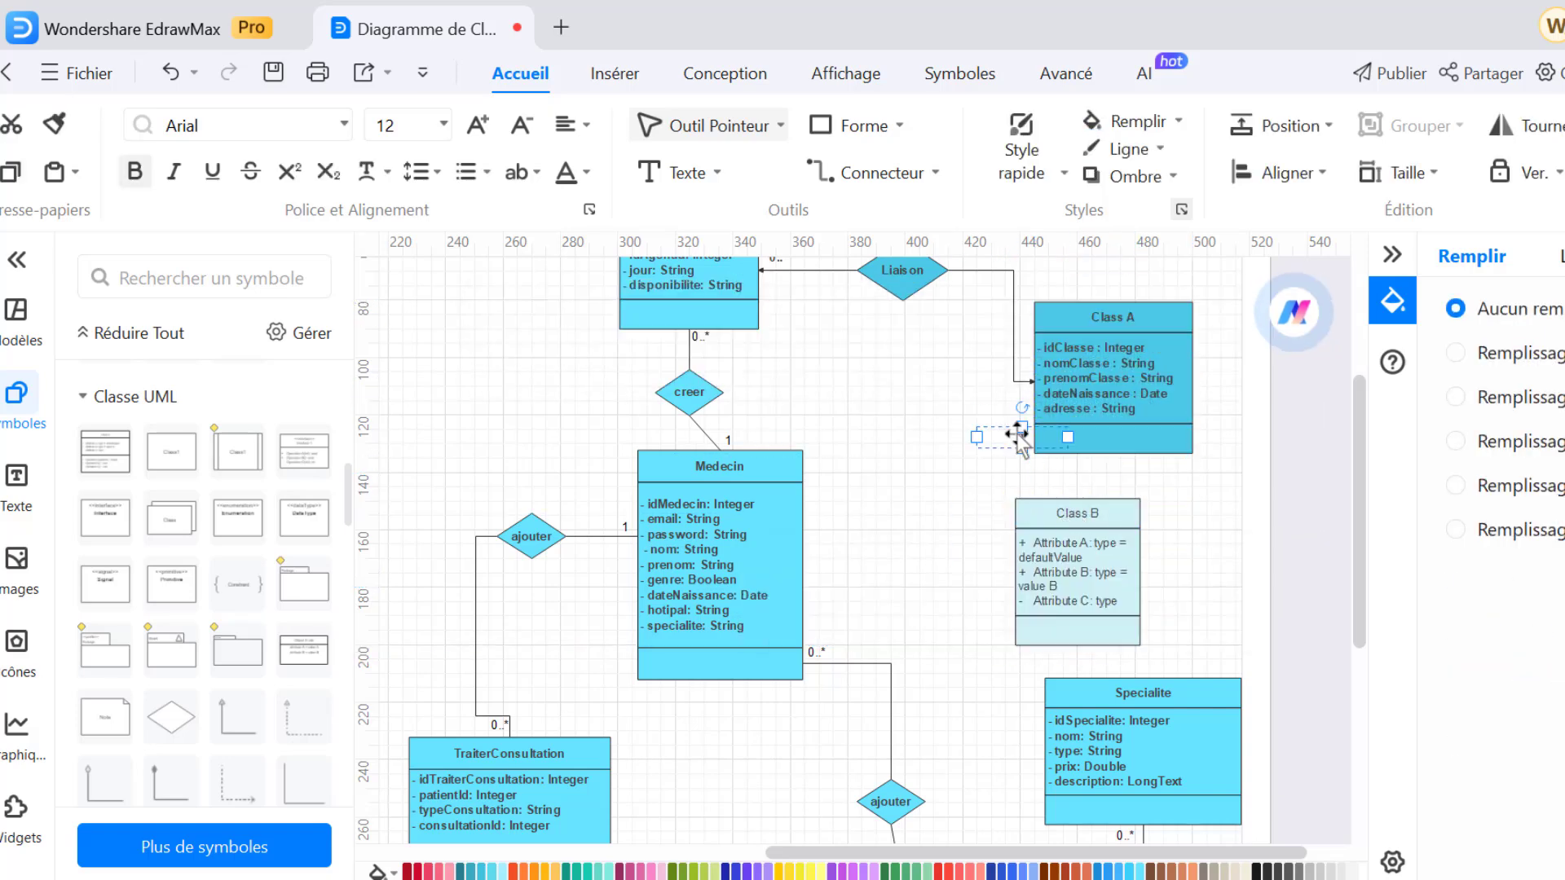
left_click_drag(1019, 432, 1019, 395)
left_click_drag(1076, 507, 1052, 500)
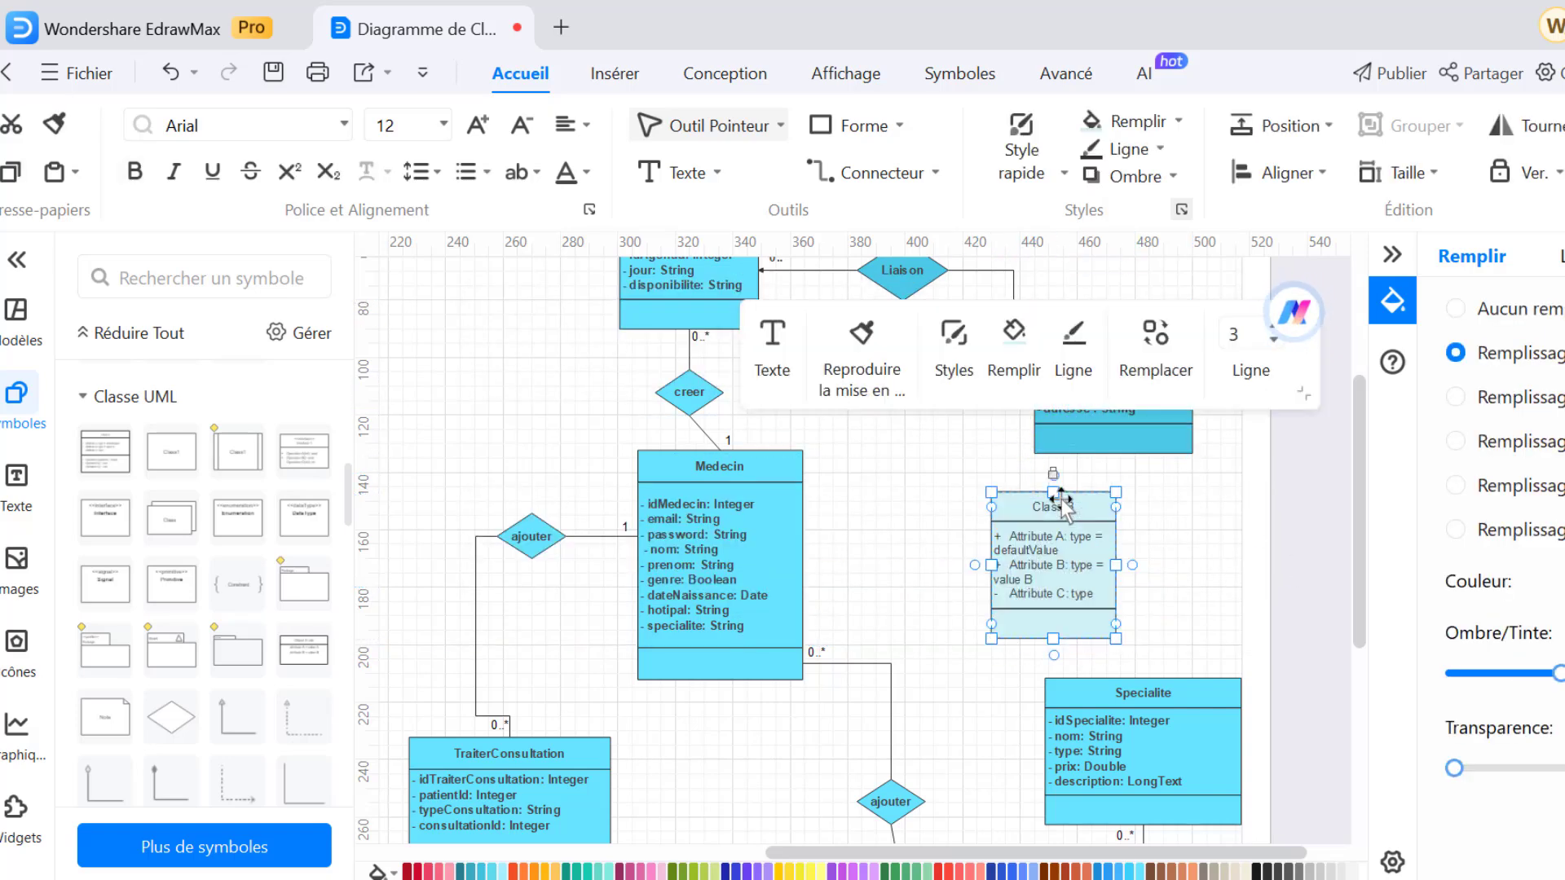
Replace Class B's default attributes with "idClasse: Integrer", "dateClasse : Date", "emailClasse : String" and "telephoneClasse"
double_click(1038, 583)
key("BackSpace")
type("- Attribute C: type")
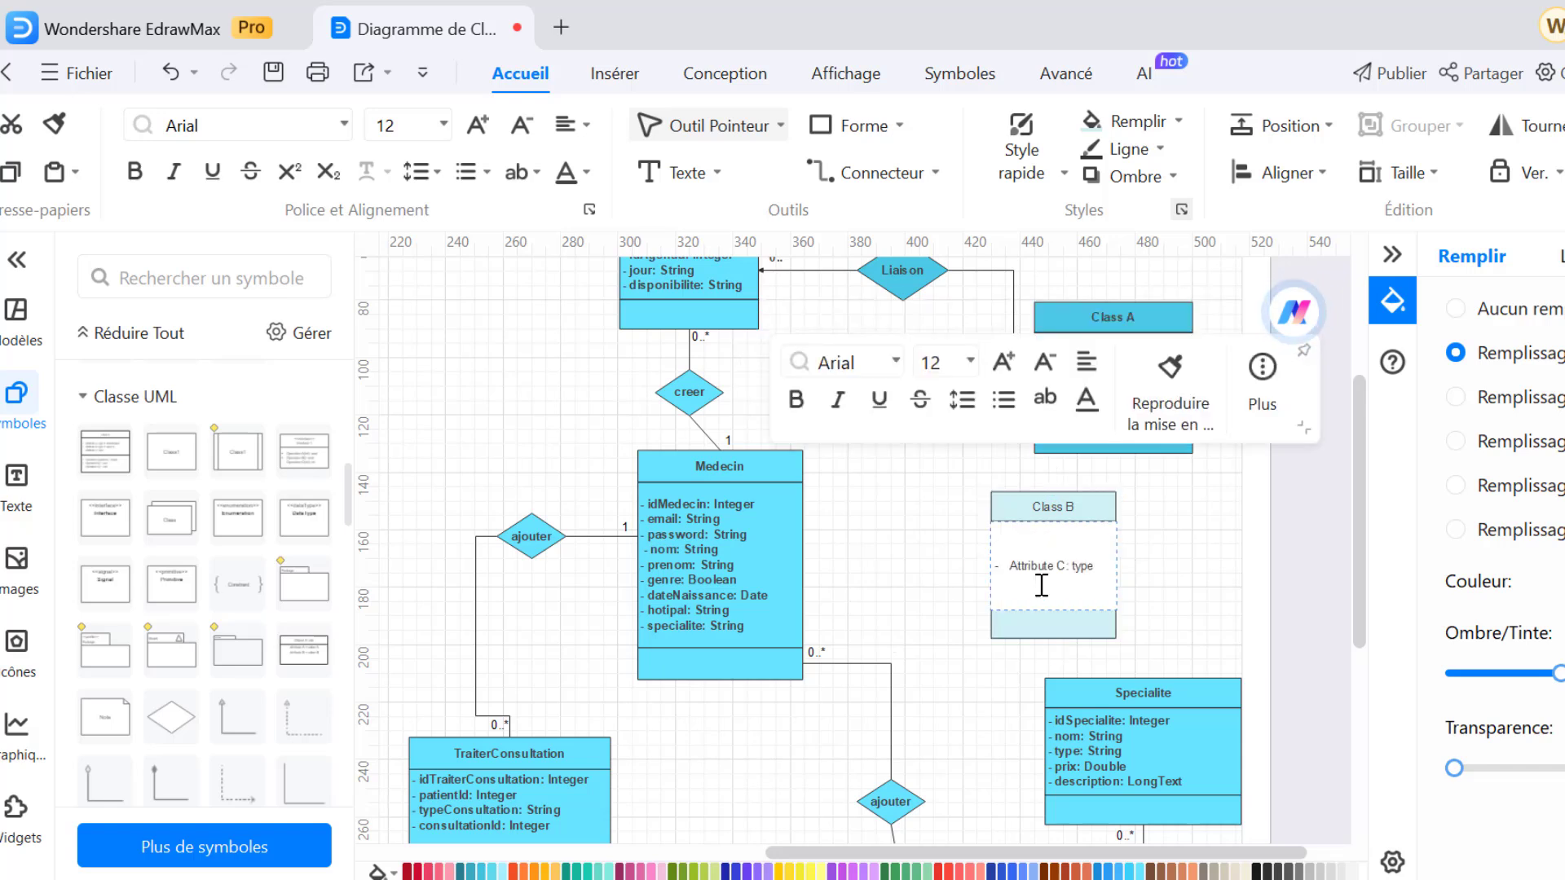
key("Return")
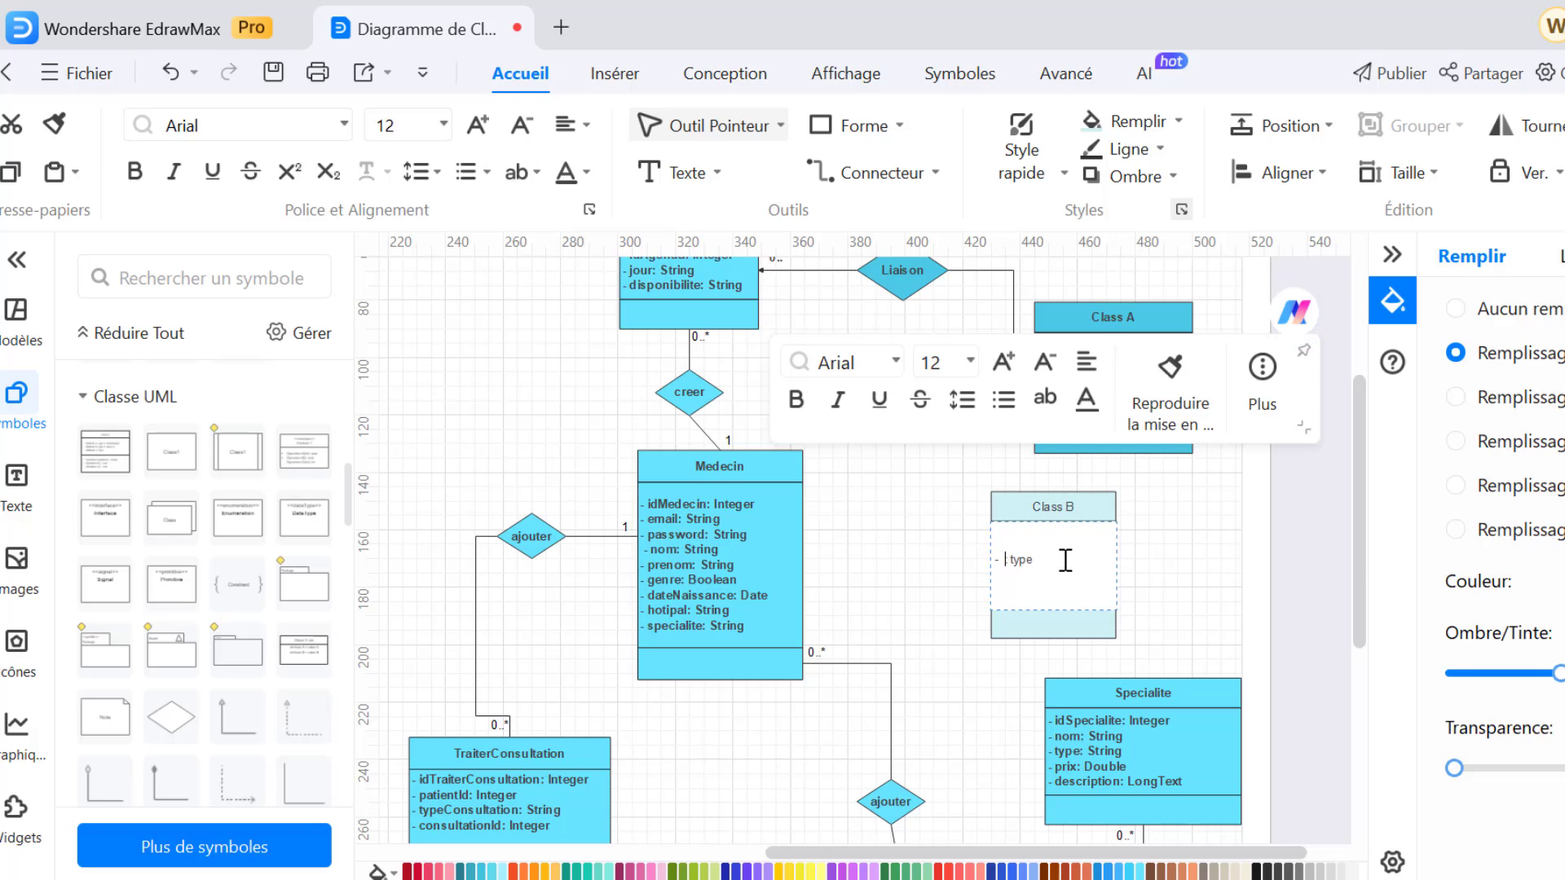
type("idClasse:")
type("Integrer")
key("Return")
type("- dateClasse : Date")
key("Return")
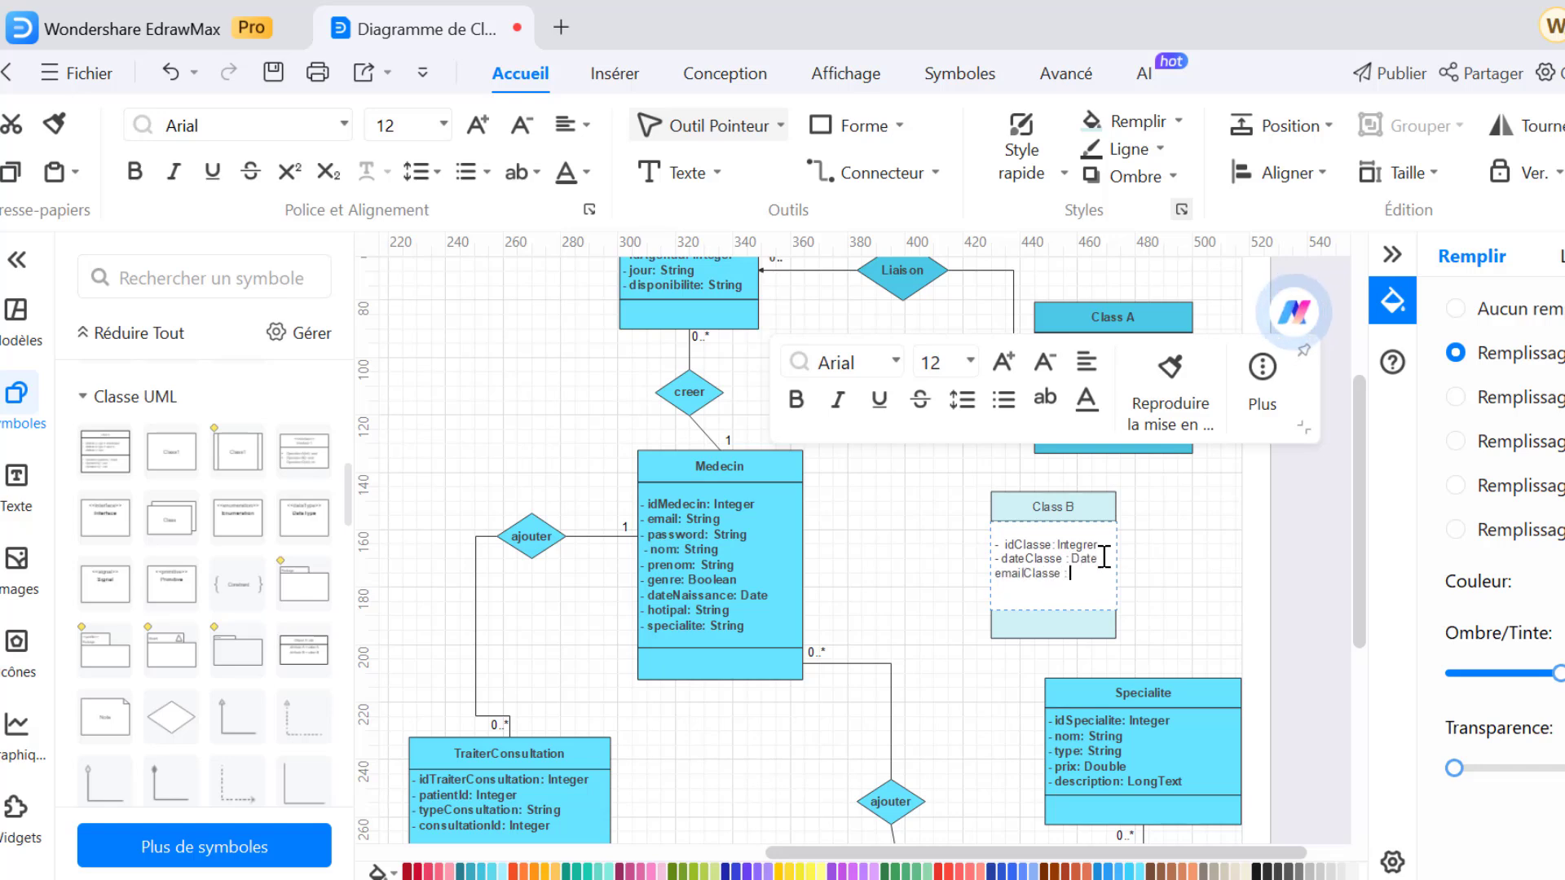
key("Return")
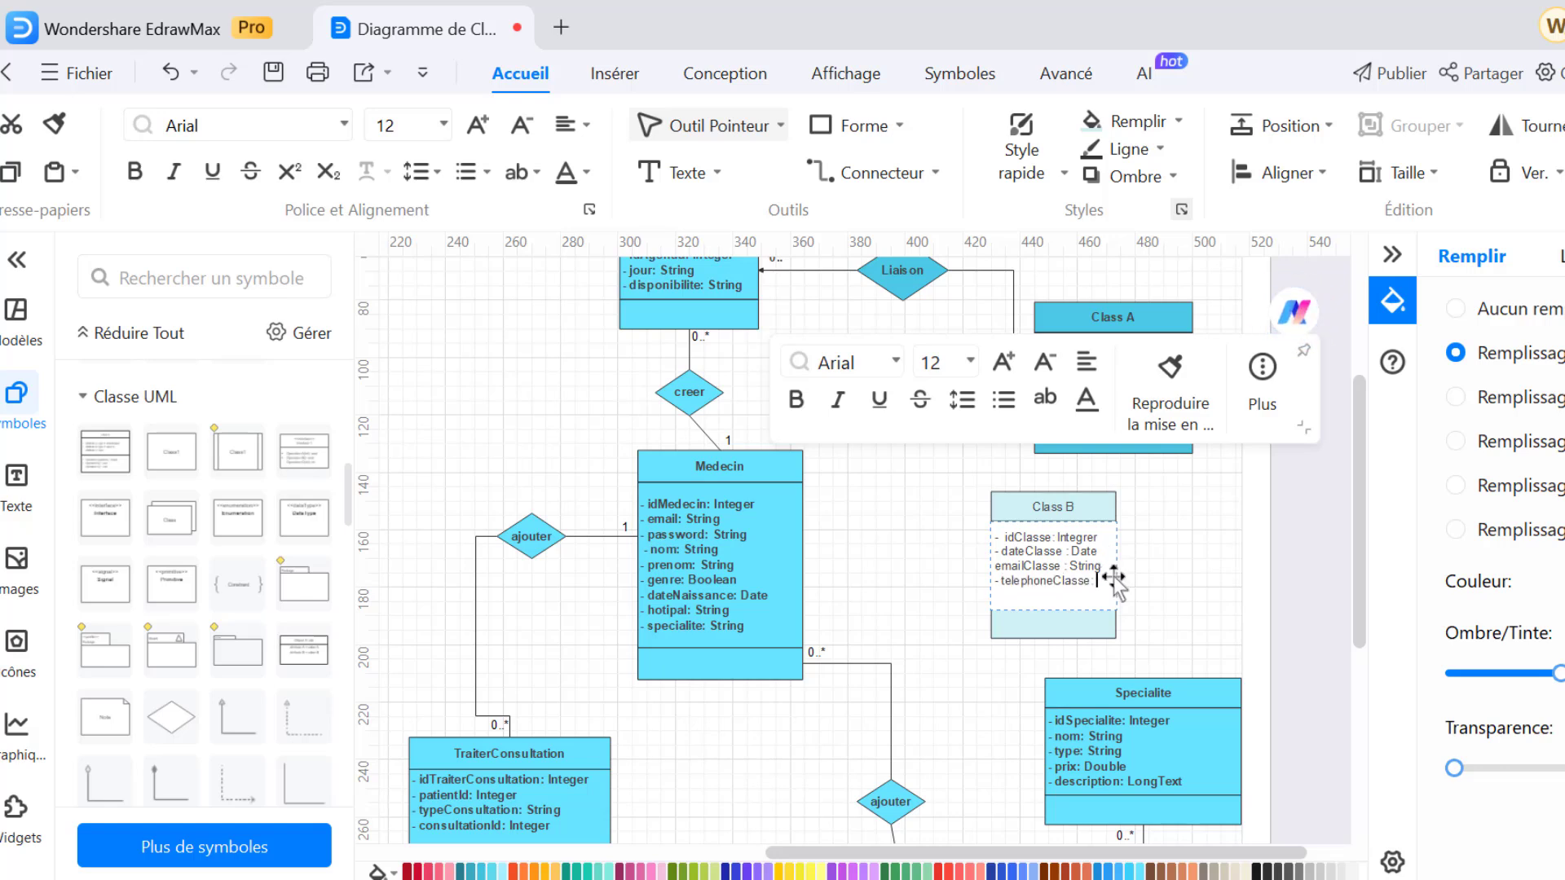
Widen Class B and give its telephoneClasse attribute the type "Integer"
left_click(1117, 552)
left_click_drag(1116, 564, 1149, 564)
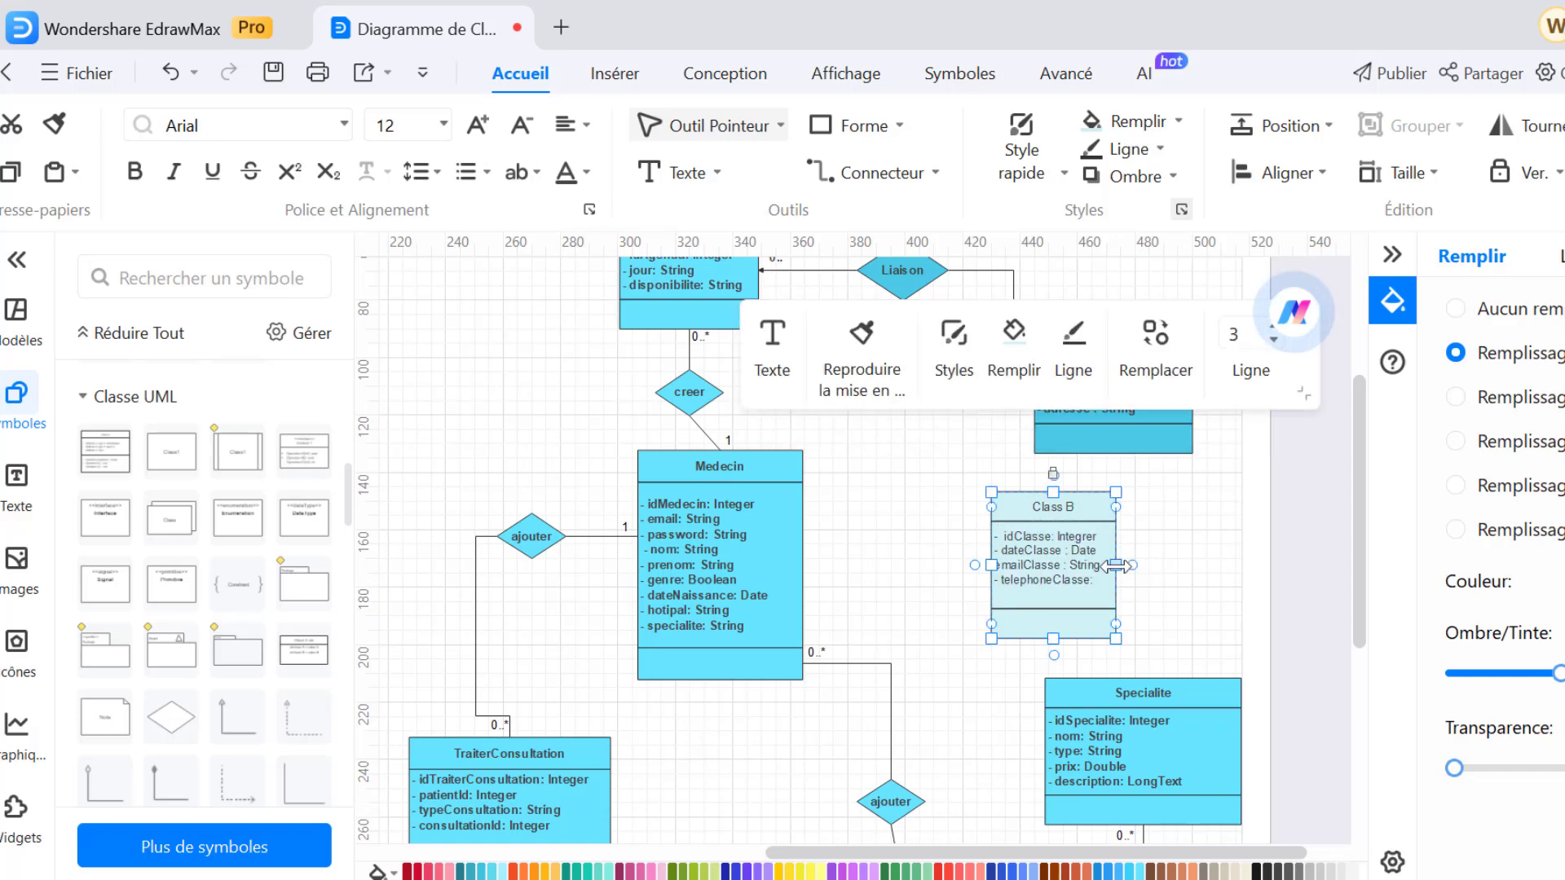
double_click(1101, 588)
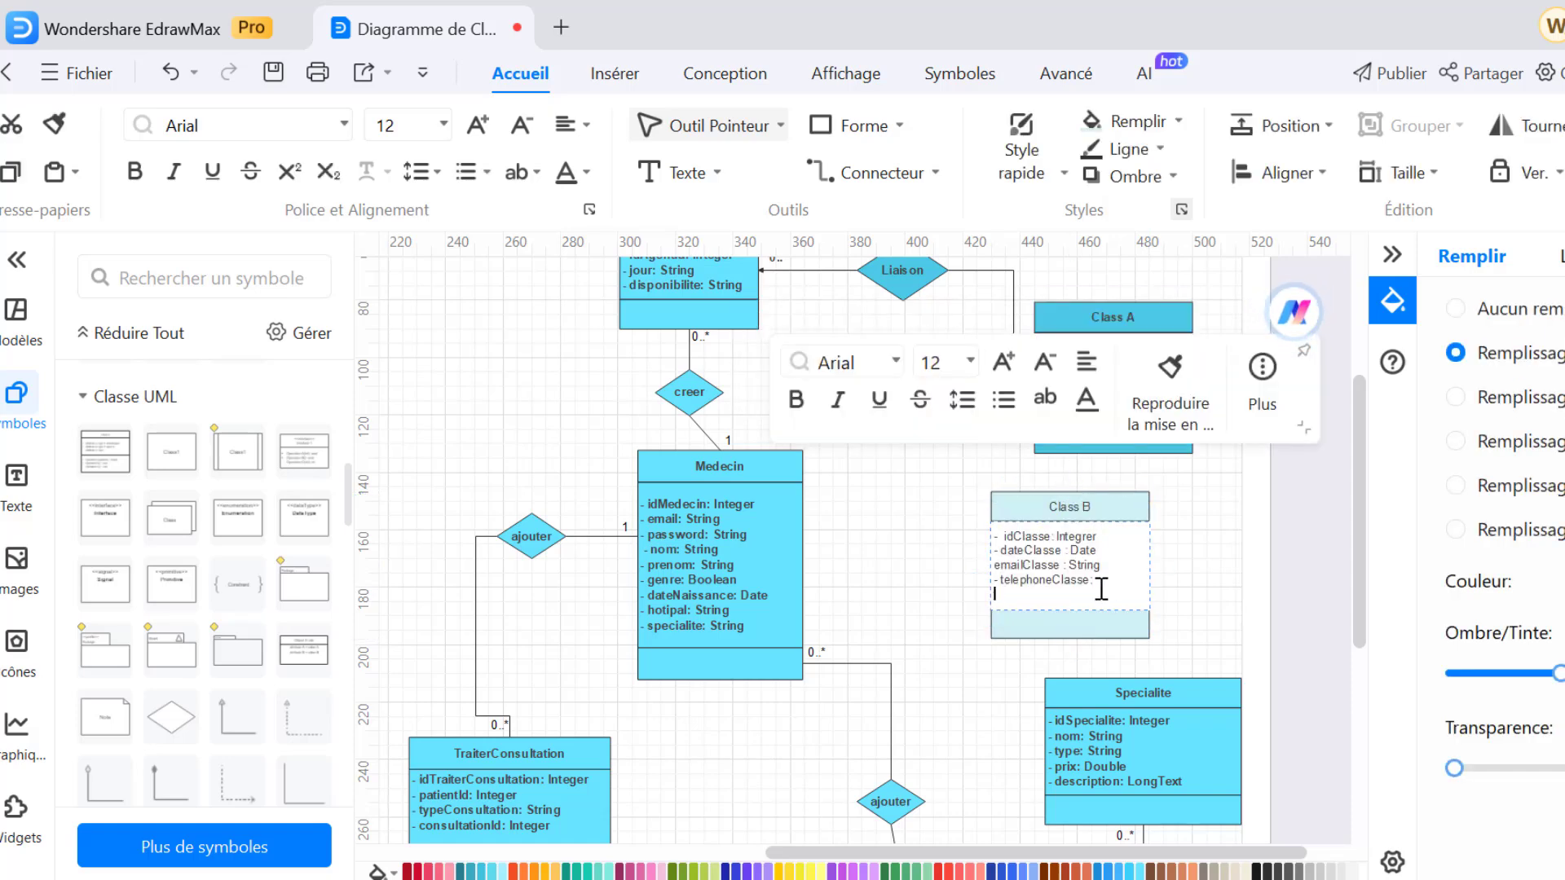
type("Integr")
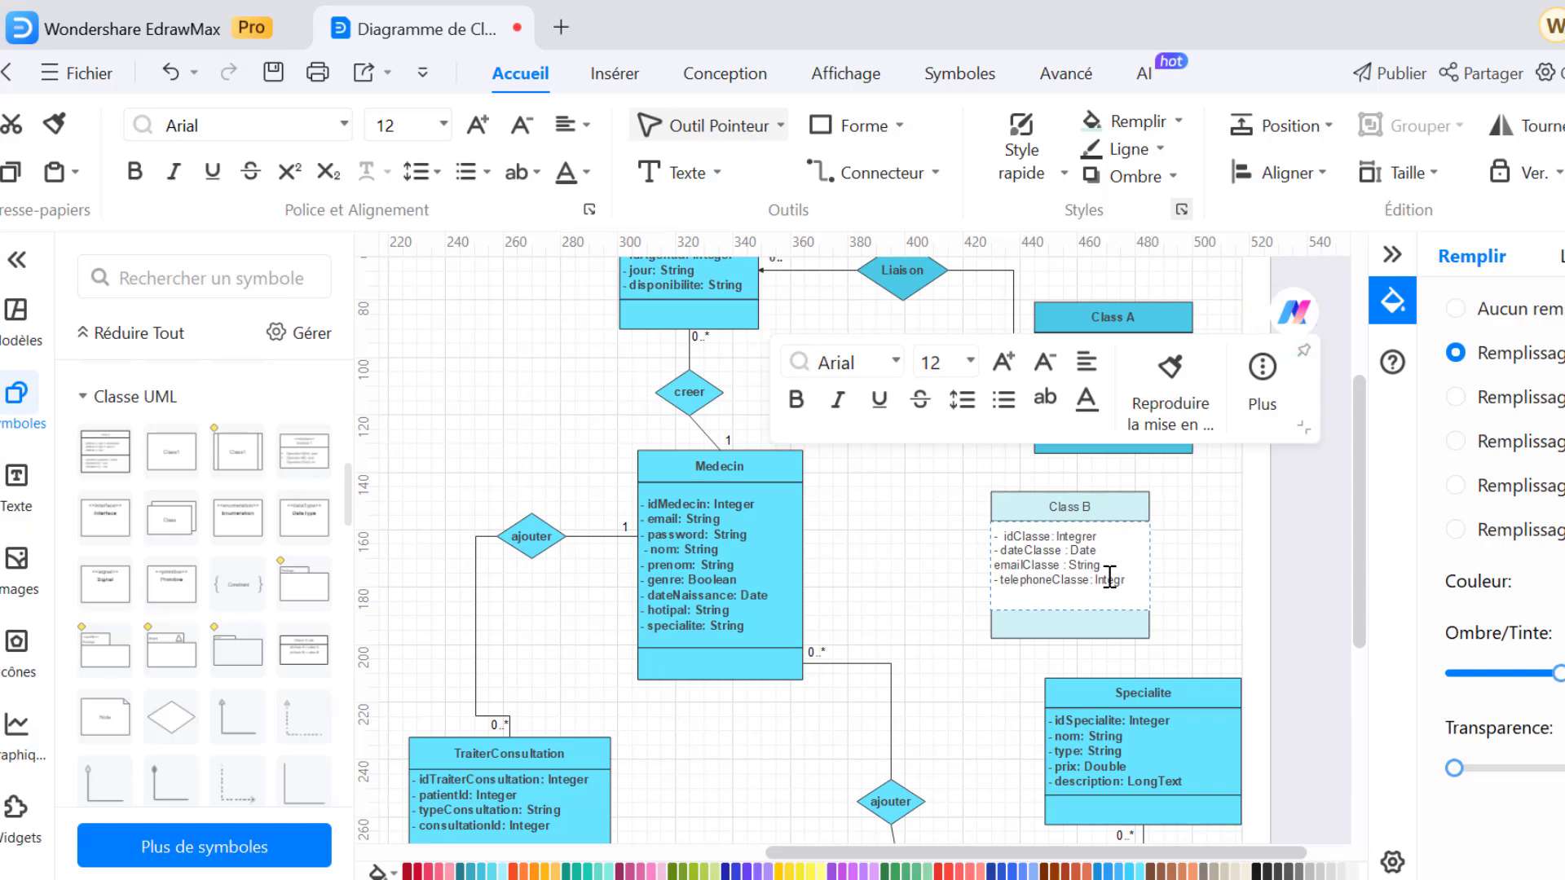
Fill Class B with the same recently used blue as Class A and make its text bold
left_click(1111, 499)
left_click(1139, 121)
left_click(1113, 236)
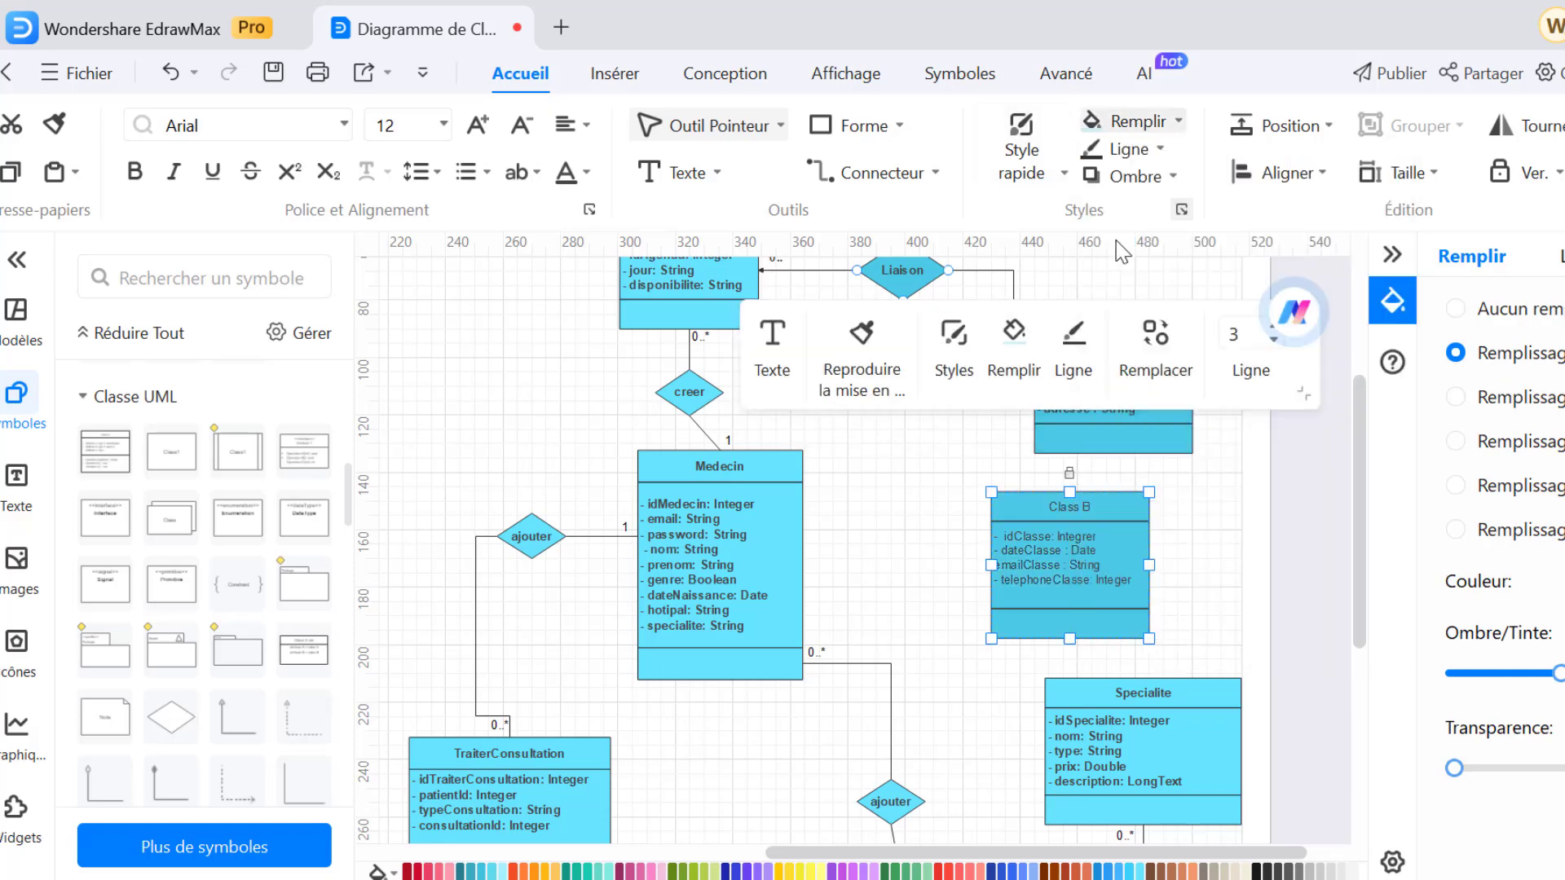
left_click(522, 262)
left_click(1033, 498)
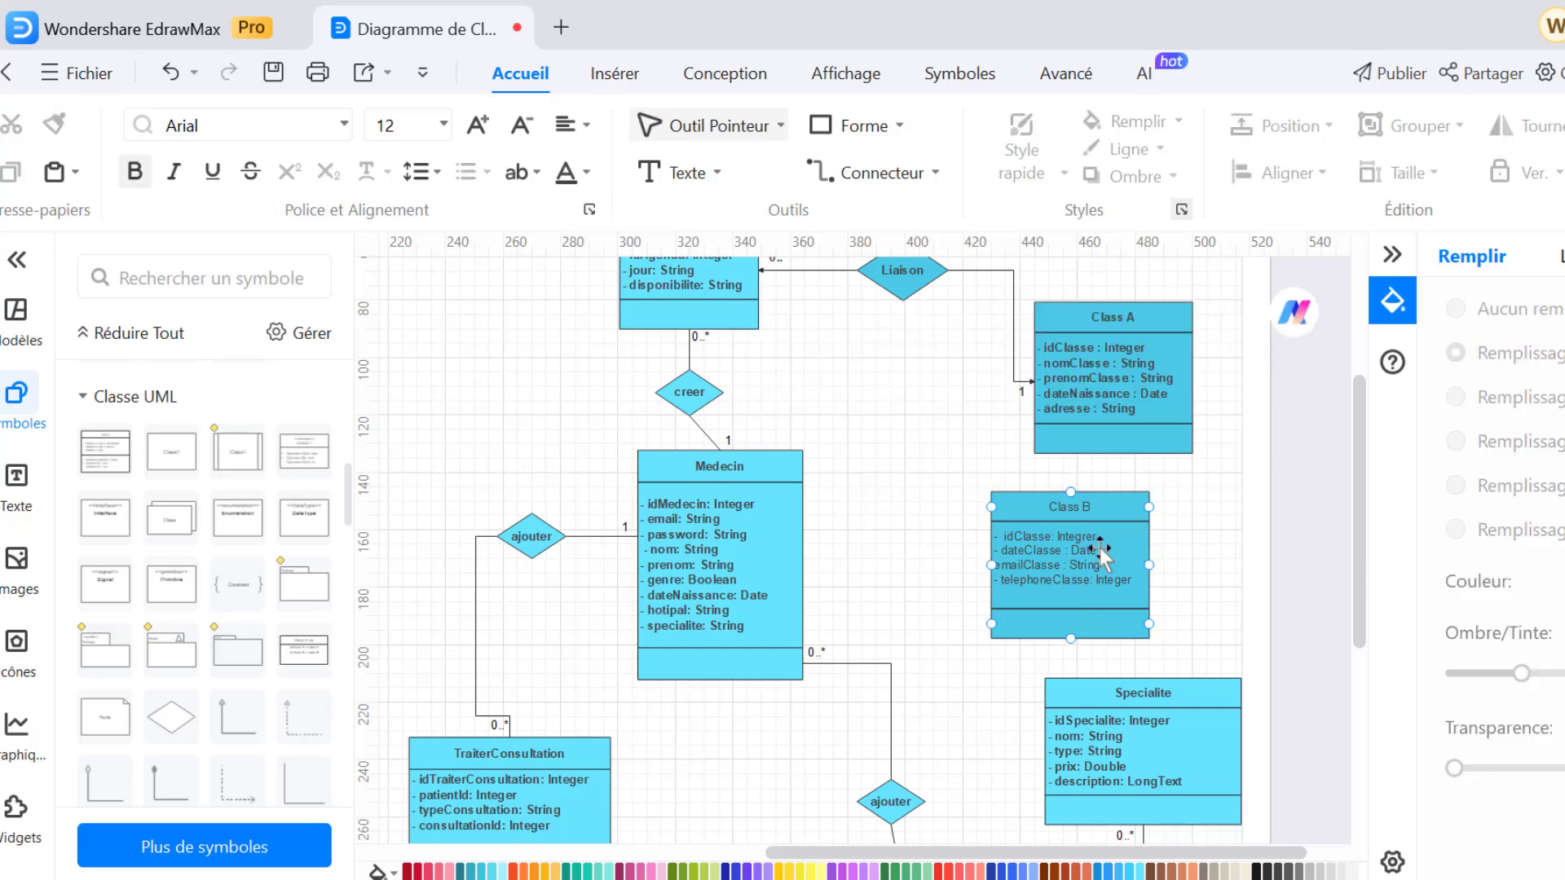
left_click(1249, 570)
left_click(1069, 564)
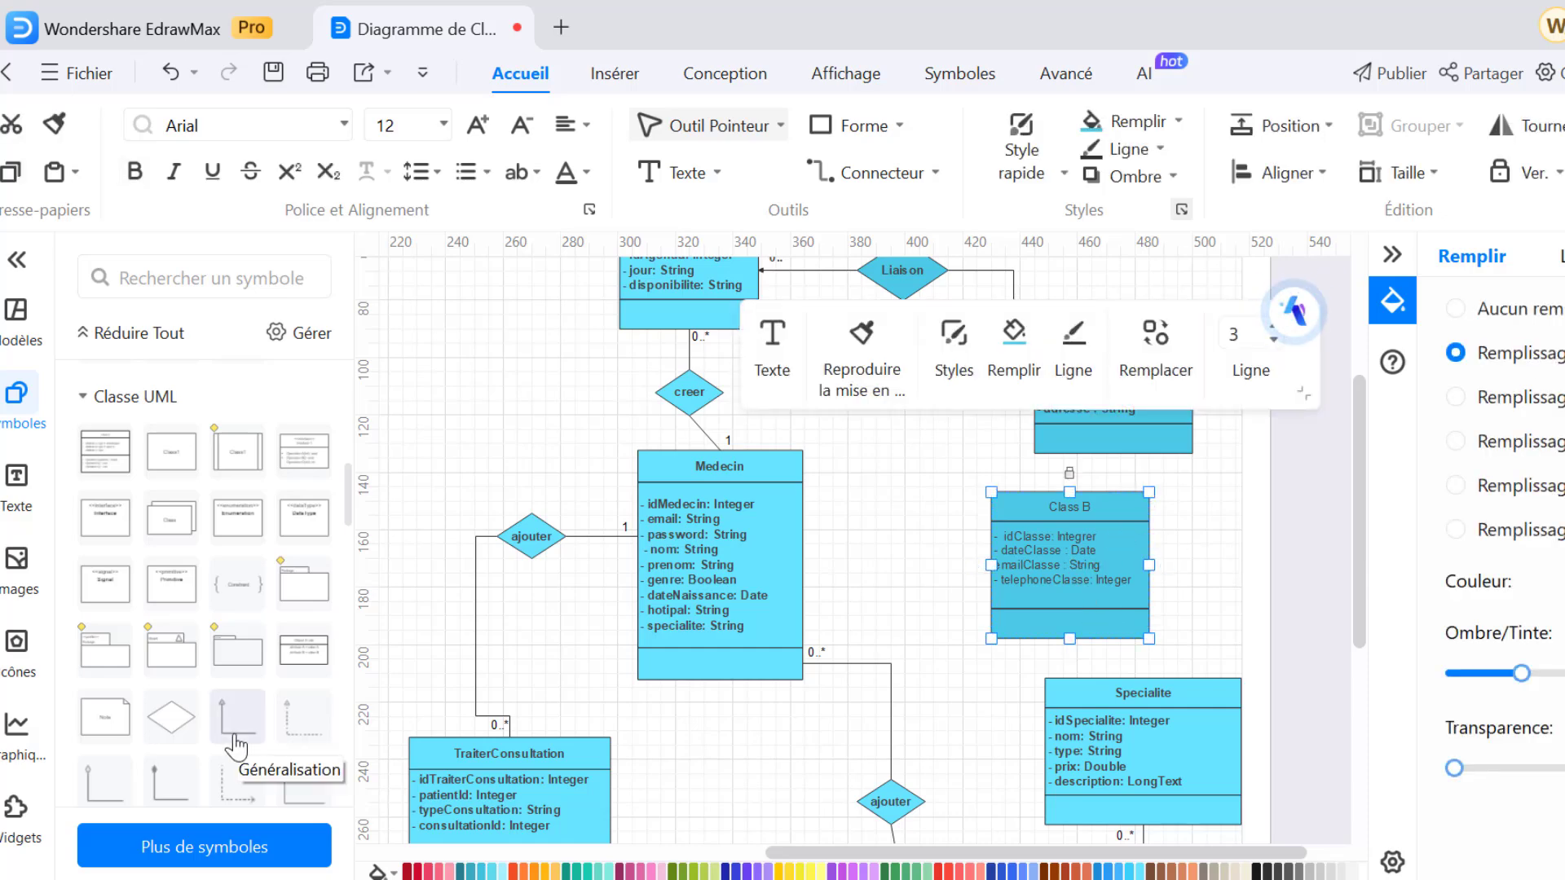
Draw a connector from the side of Class B to the facing side of the Medecin class
scroll(237, 746, "down", 1)
scroll(985, 451, "down", 2)
left_click_drag(991, 461, 803, 458)
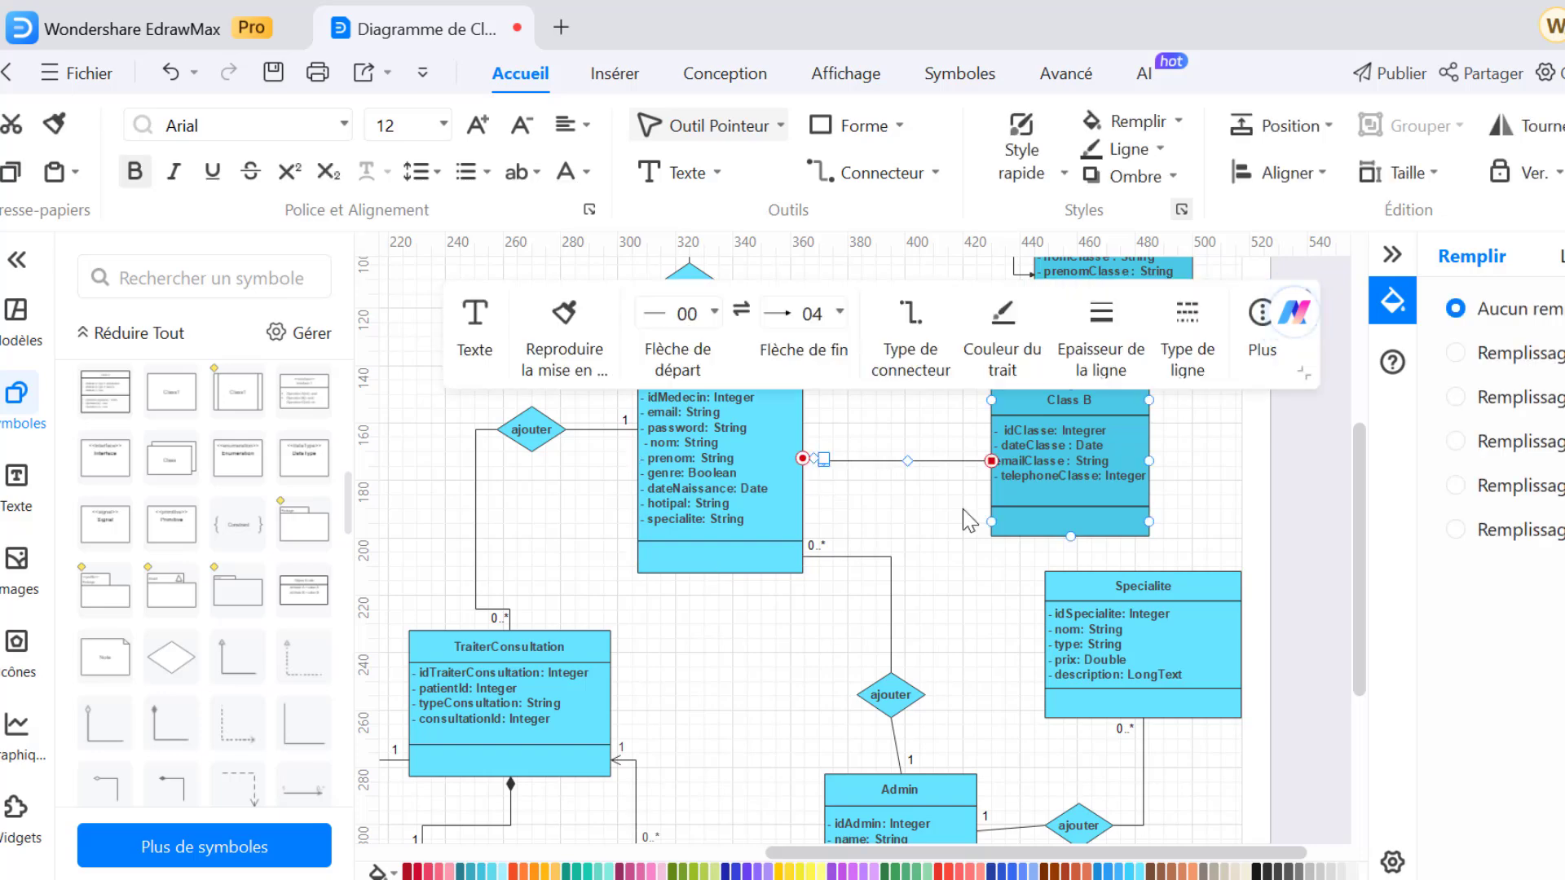
Set the end arrow of the Class B–Medecin connector to style 30, matching the filled diamond on the TraiterConsultation connector
left_click(810, 454)
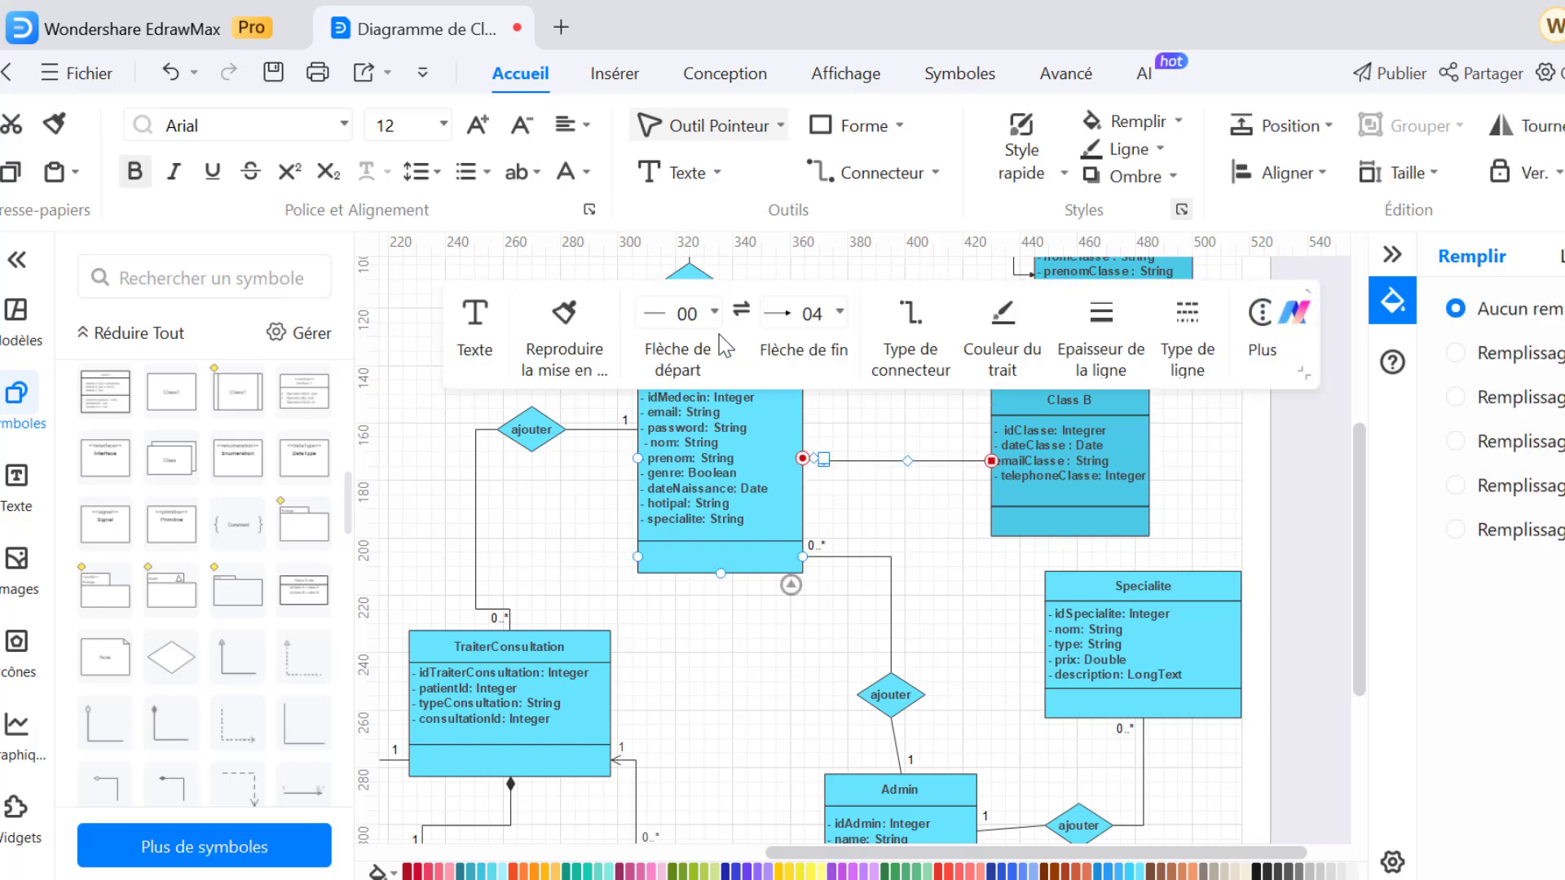
left_click(845, 320)
scroll(814, 471, "down", 5)
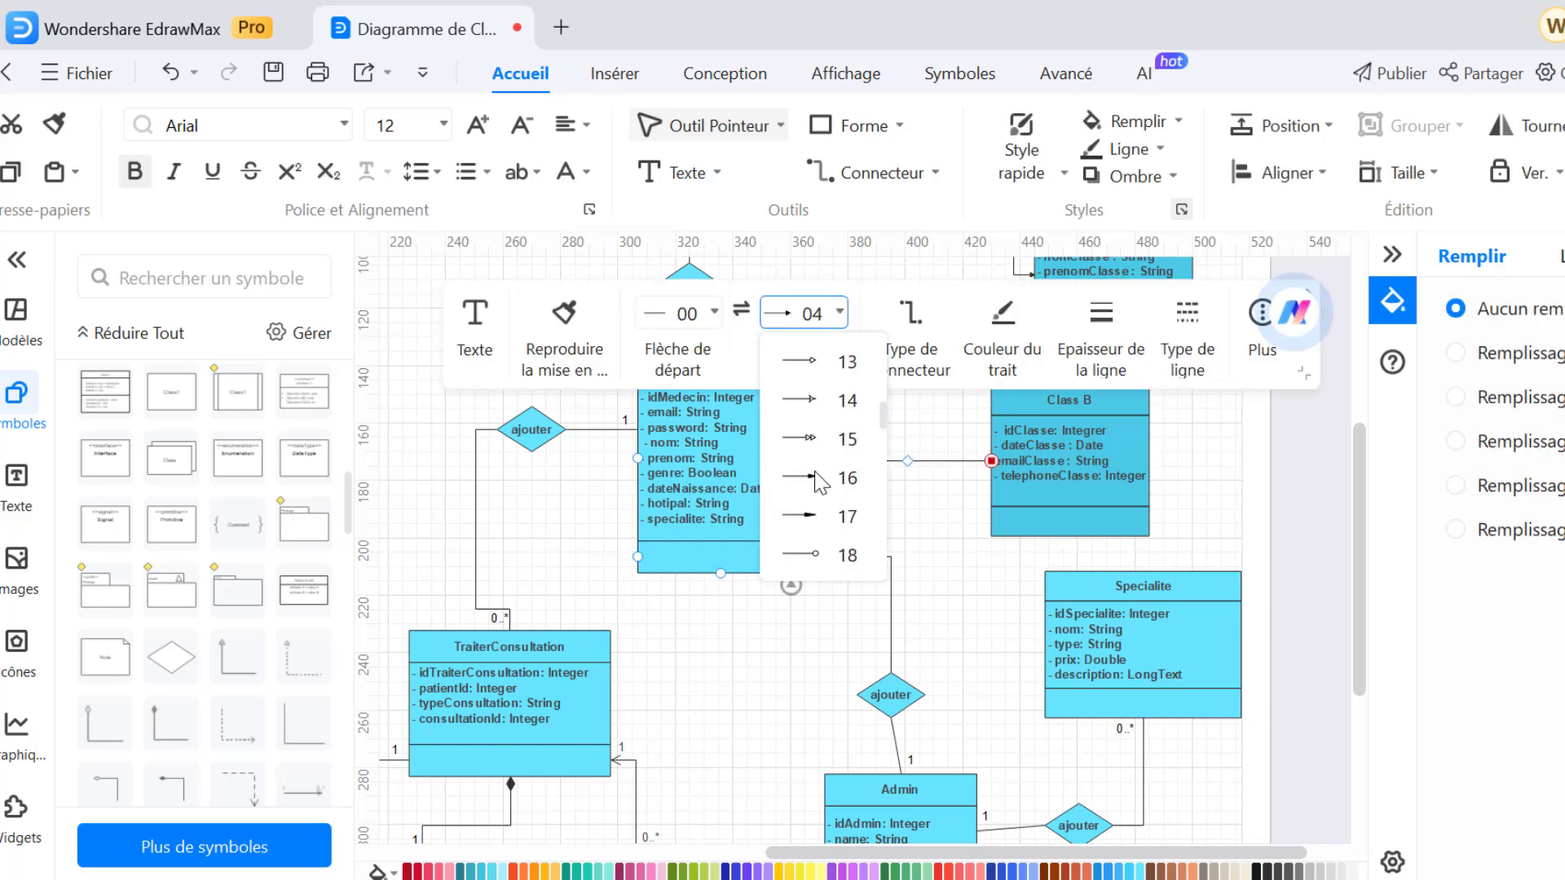
scroll(819, 482, "down", 3)
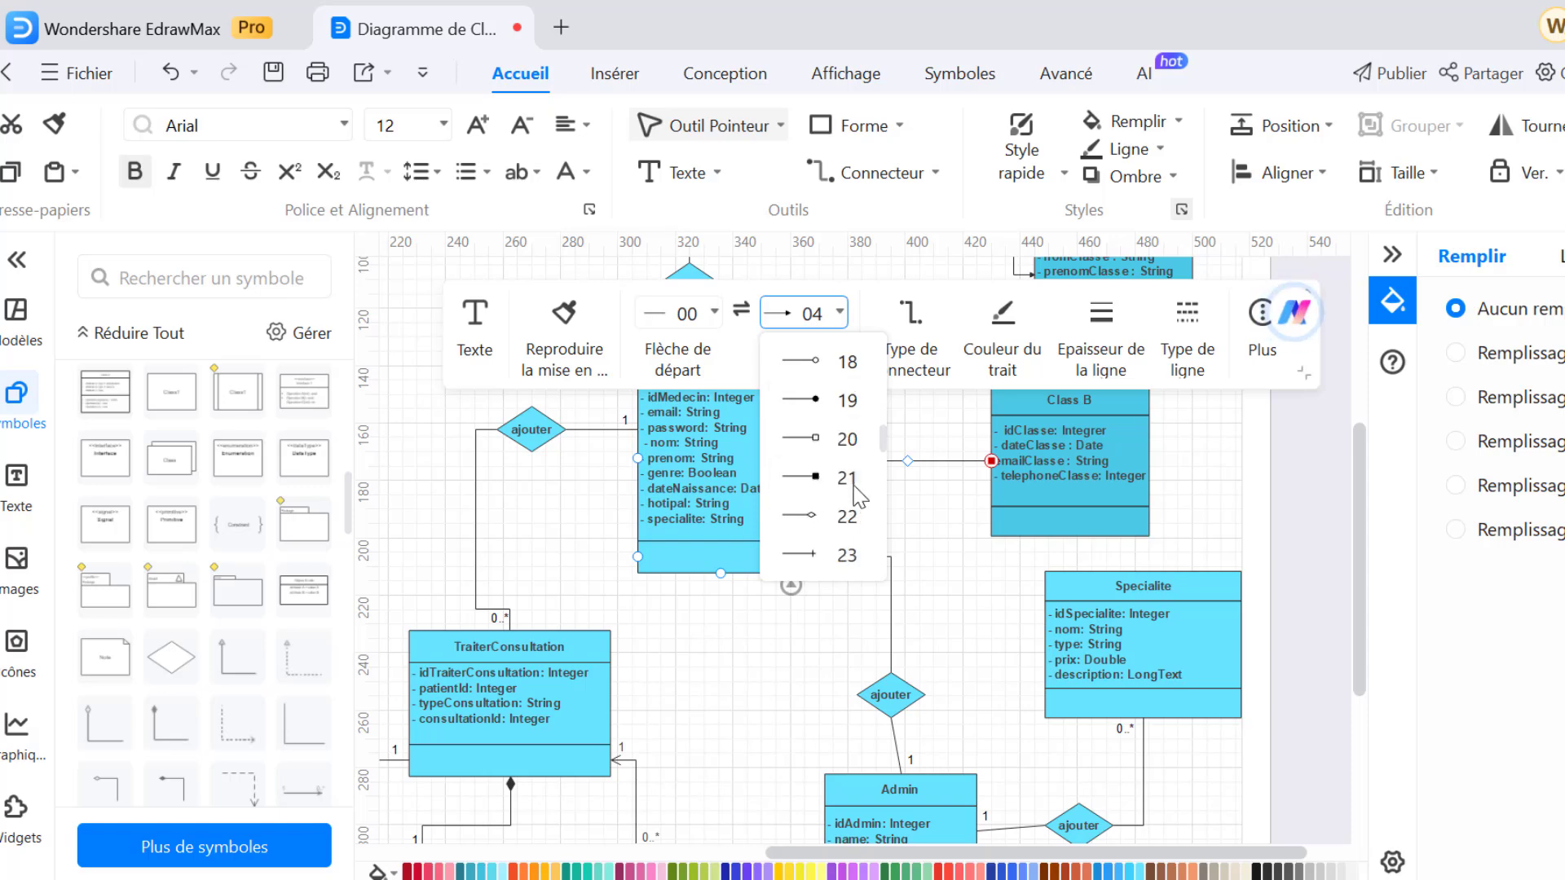
scroll(854, 489, "down", 2)
left_click(848, 489)
left_click(510, 805)
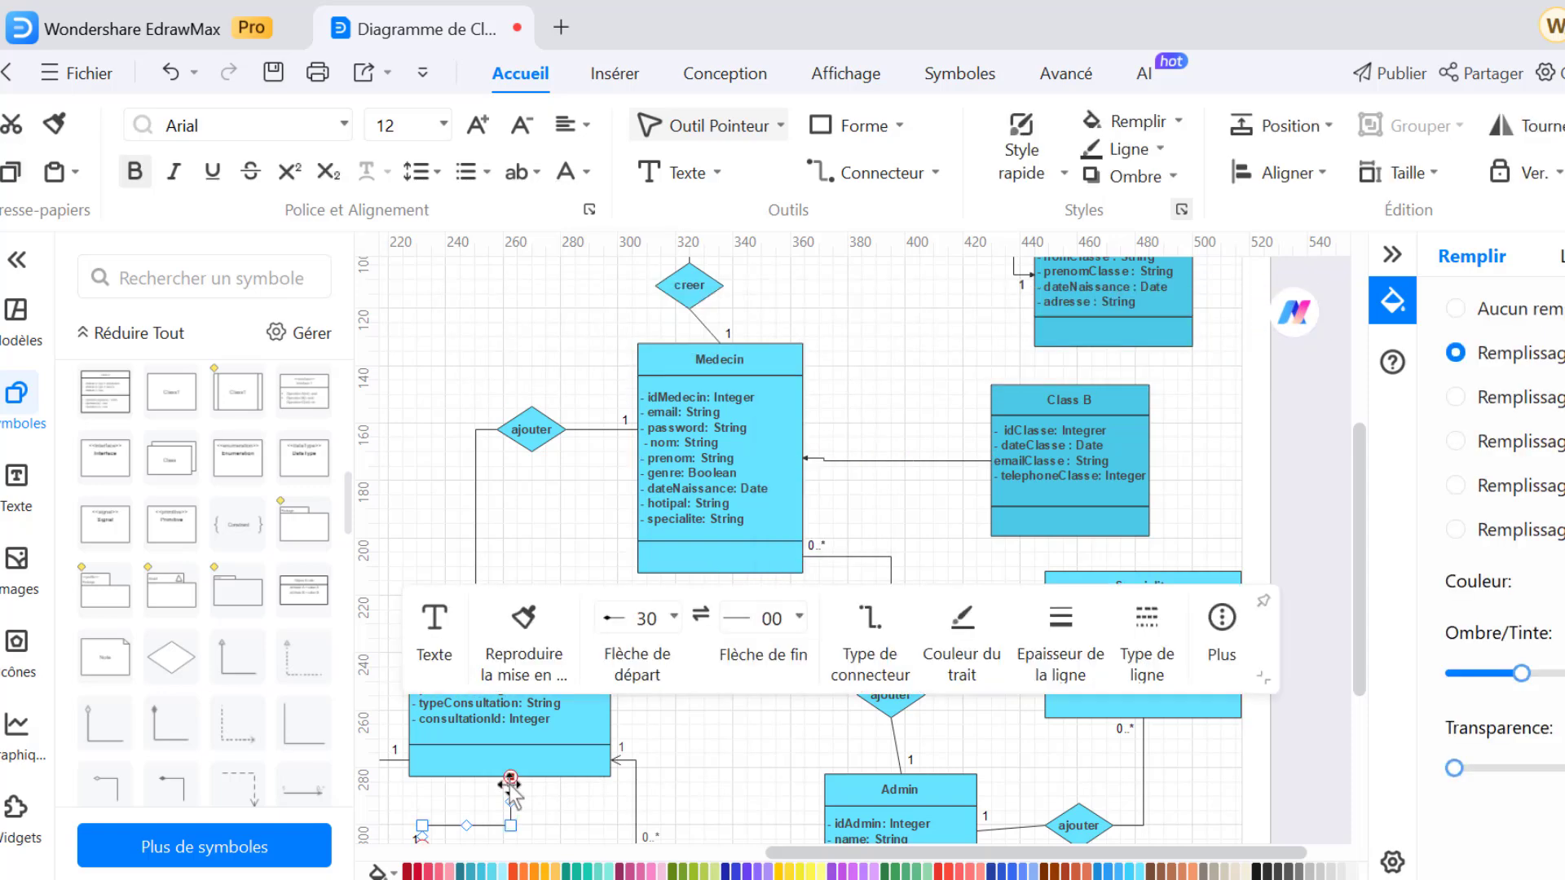
left_click(873, 531)
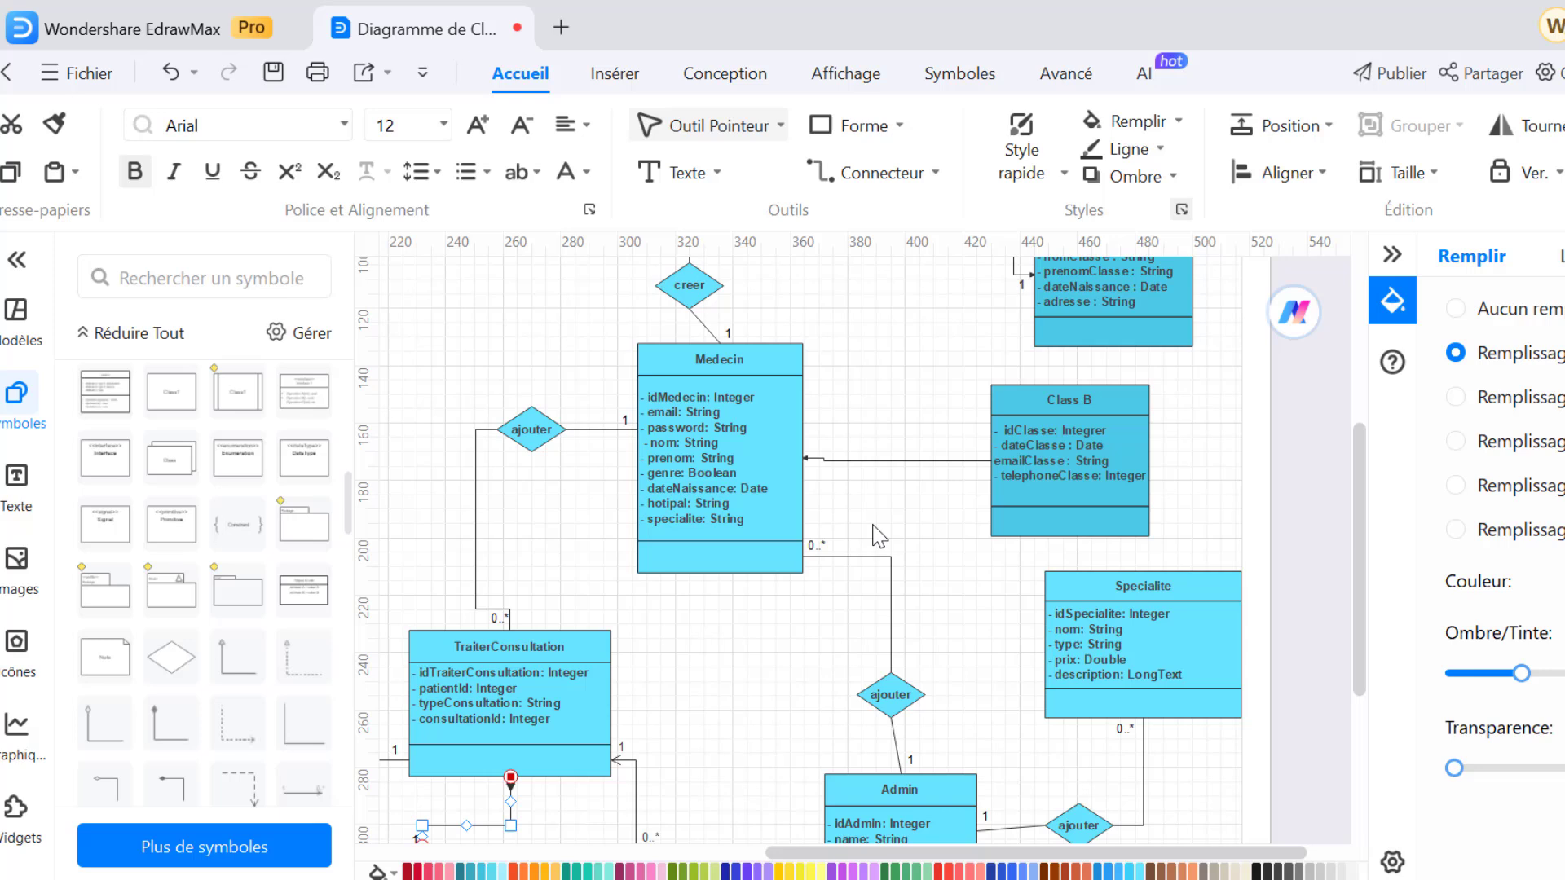
left_click(809, 461)
left_click(811, 316)
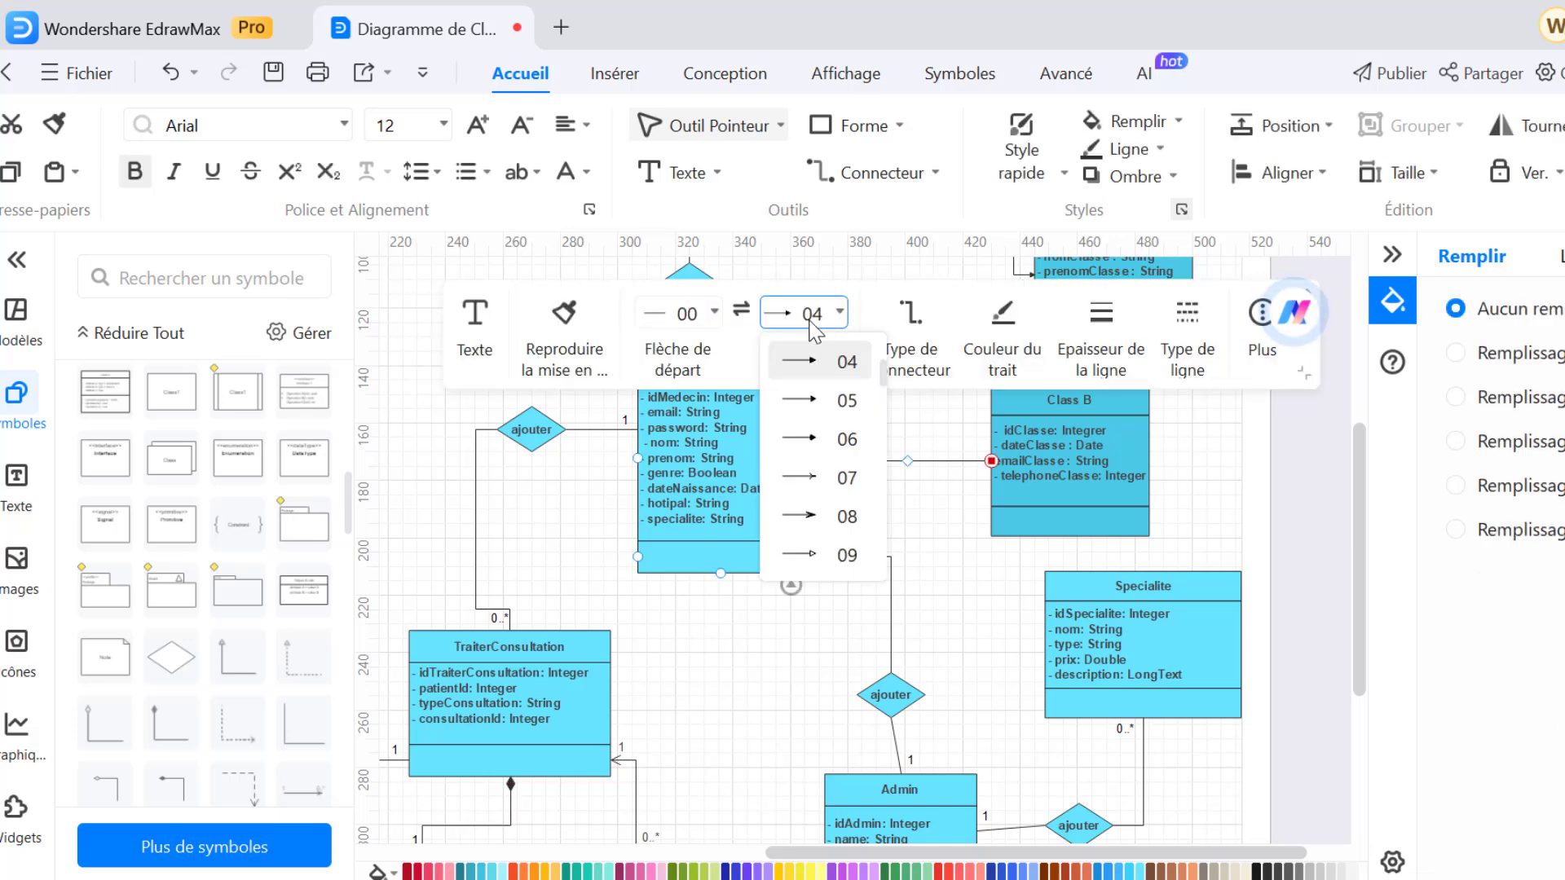
left_click(847, 554)
Enlarge the filled diamond on the Class B–Medecin connector and bend the connector's middle segment lower
left_click(1101, 314)
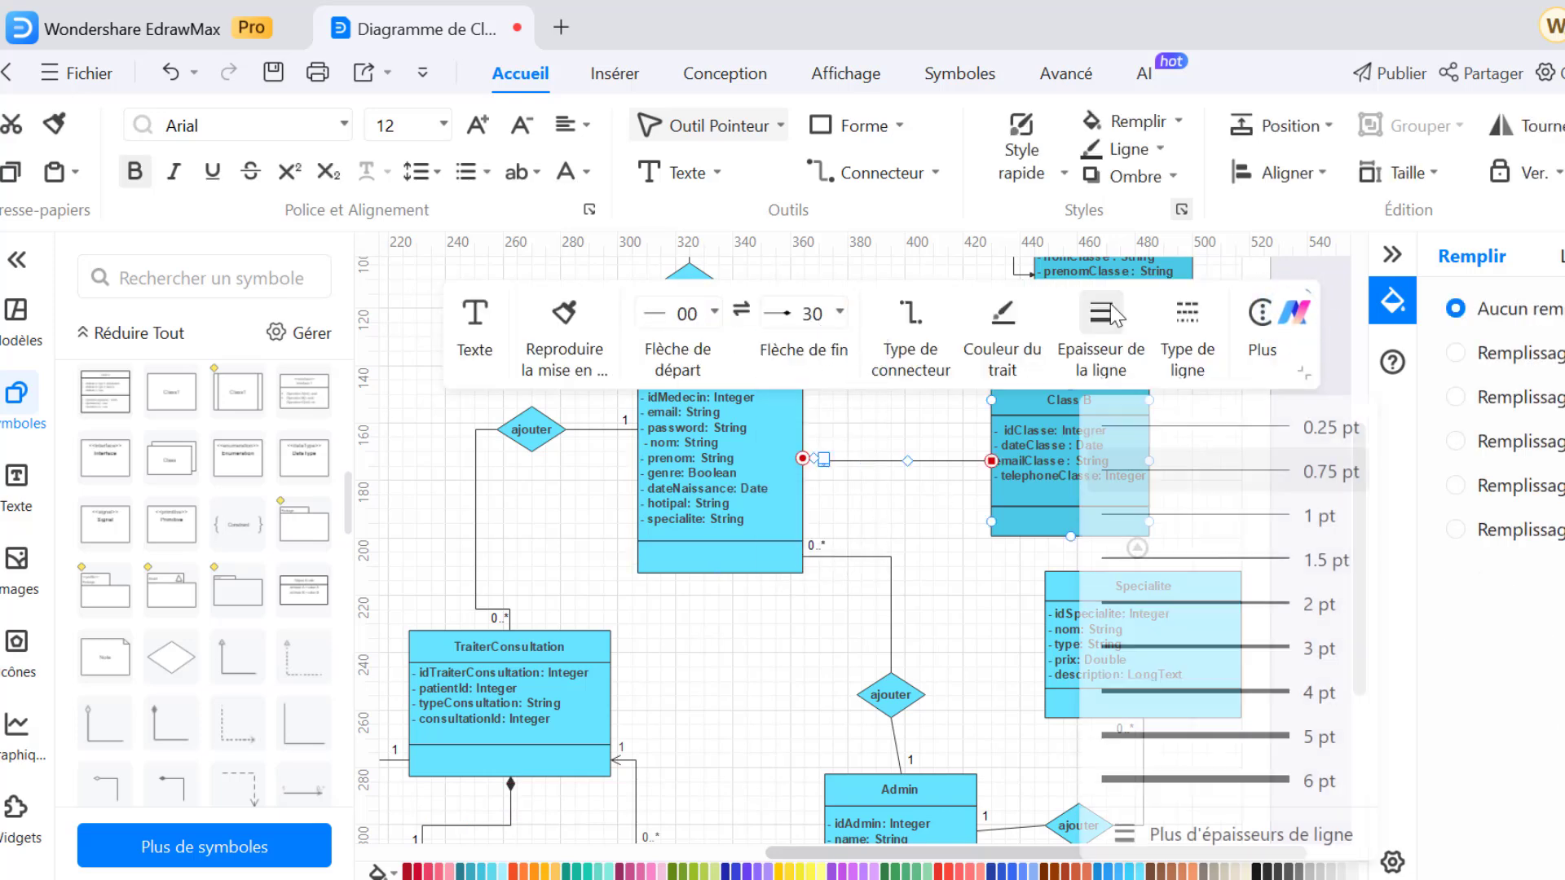
left_click(1226, 528)
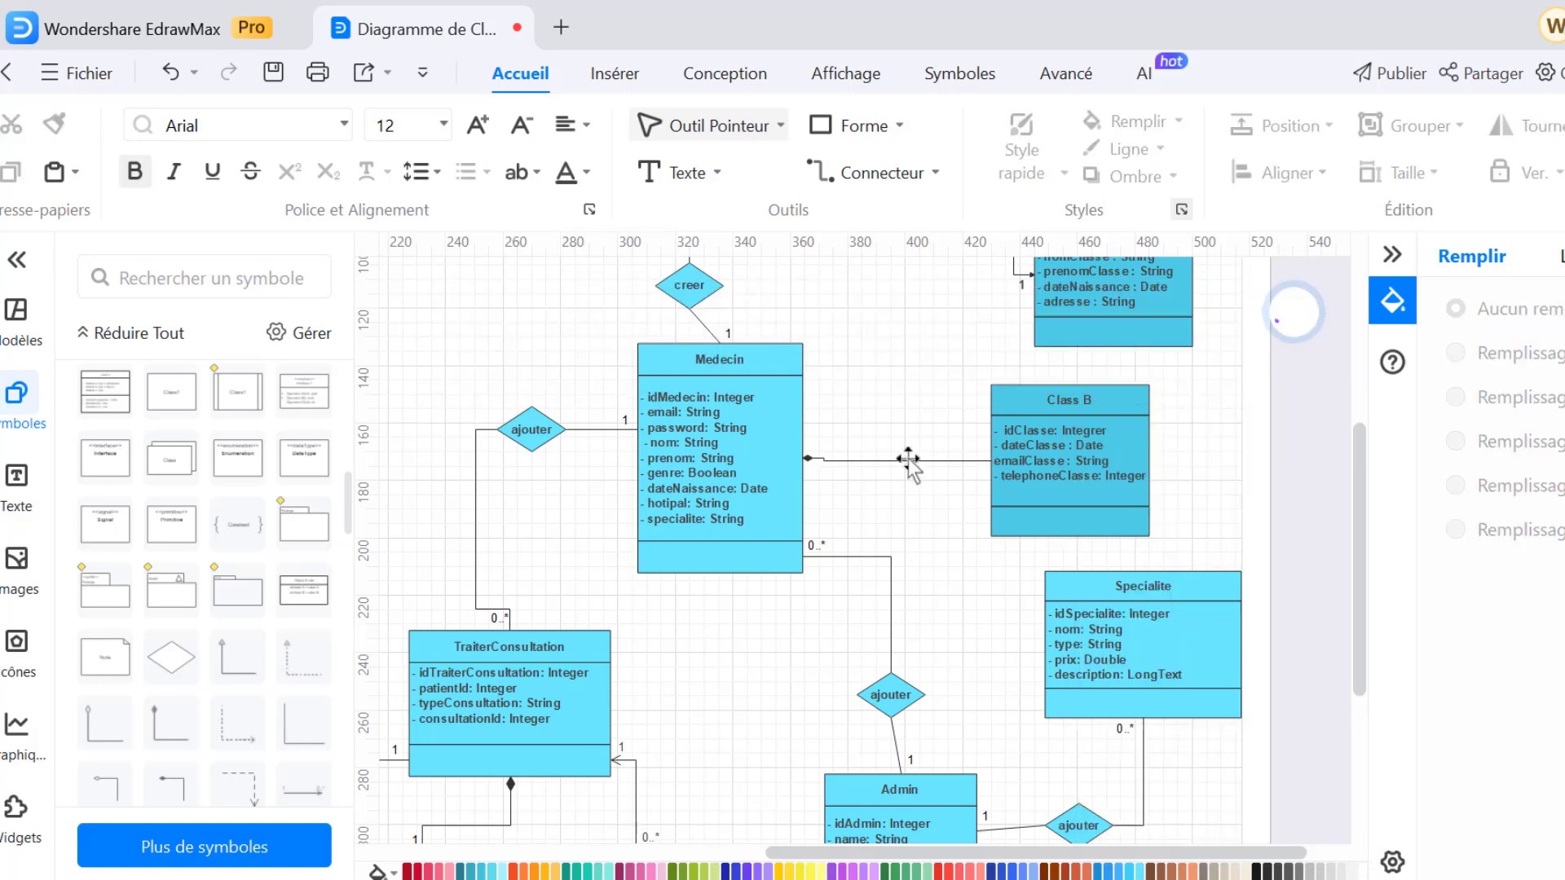
scroll(888, 591, "up", 1)
scroll(891, 577, "down", 2)
left_click(926, 430)
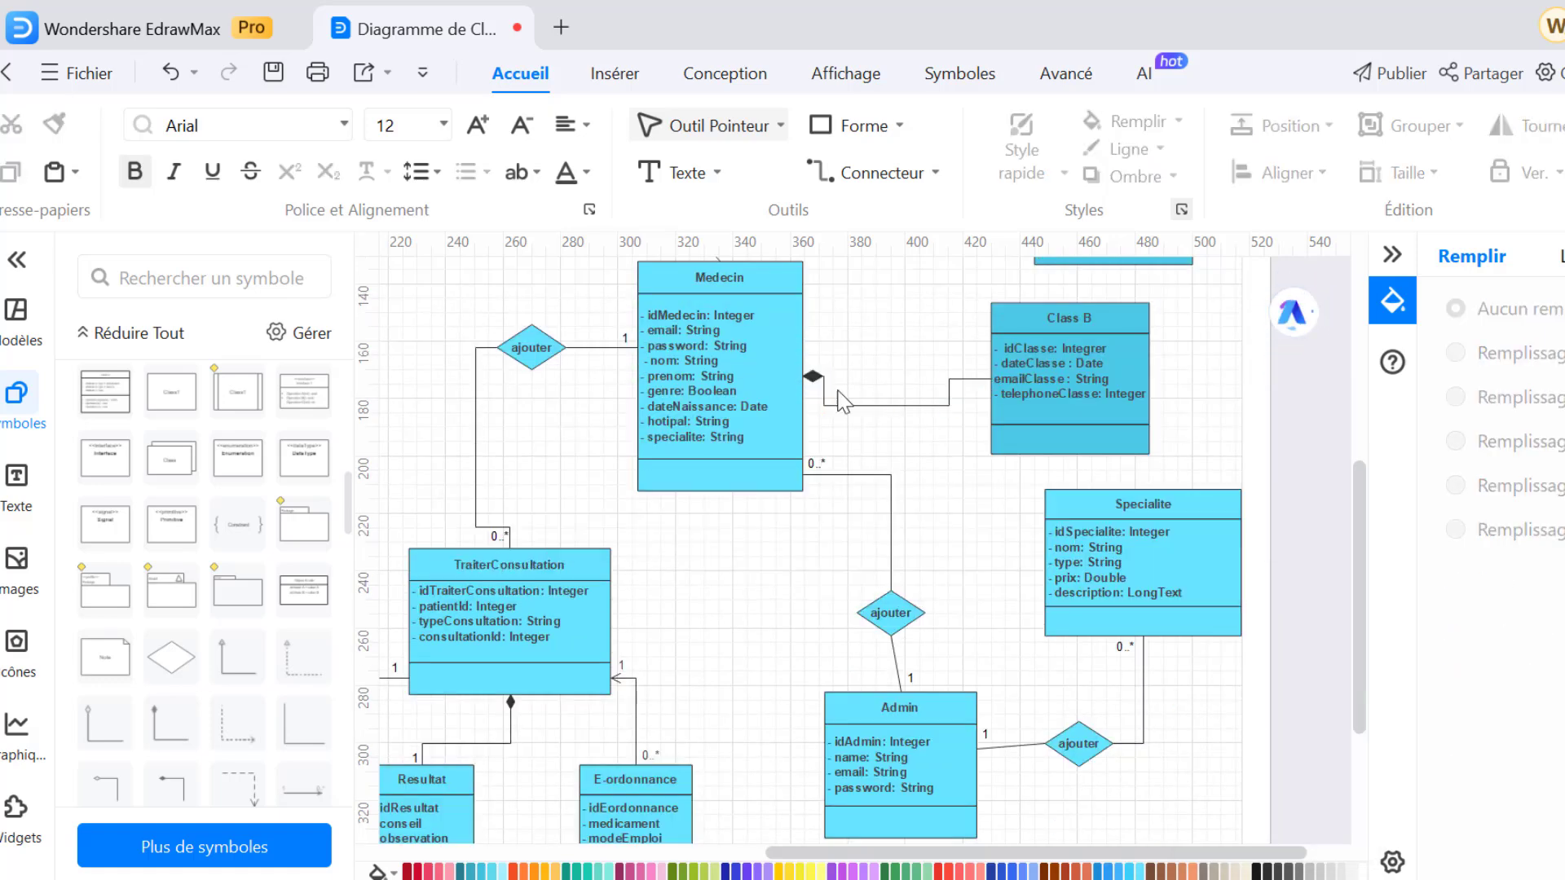
Straighten the Class B–Medecin connector and add the multiplicity 1 at its Class B end
left_click(911, 405)
left_click_drag(911, 405, 903, 375)
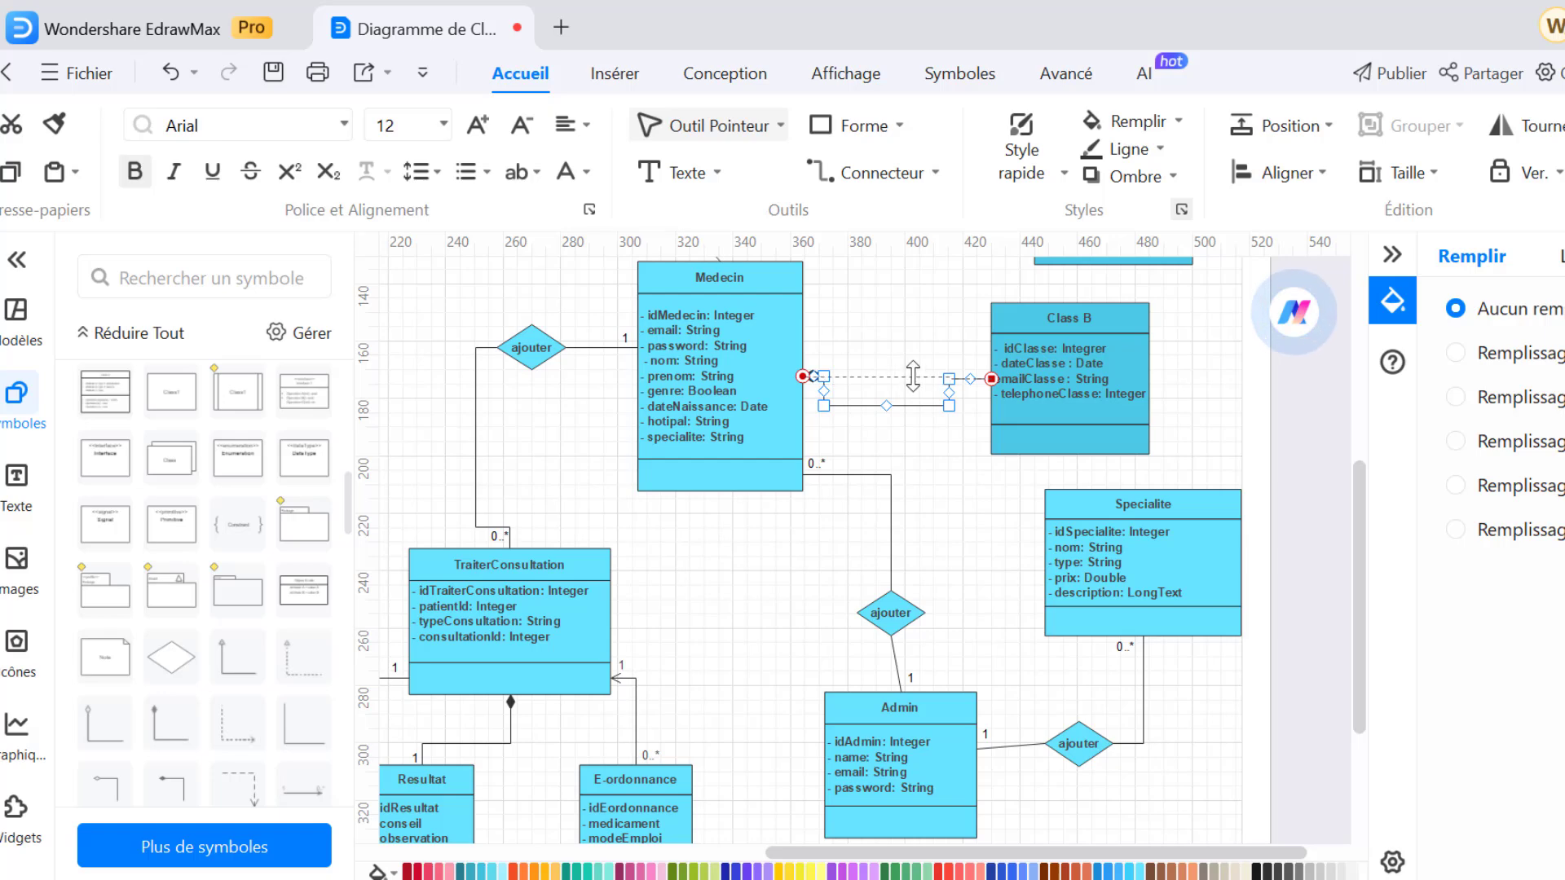
left_click(952, 432)
double_click(980, 373)
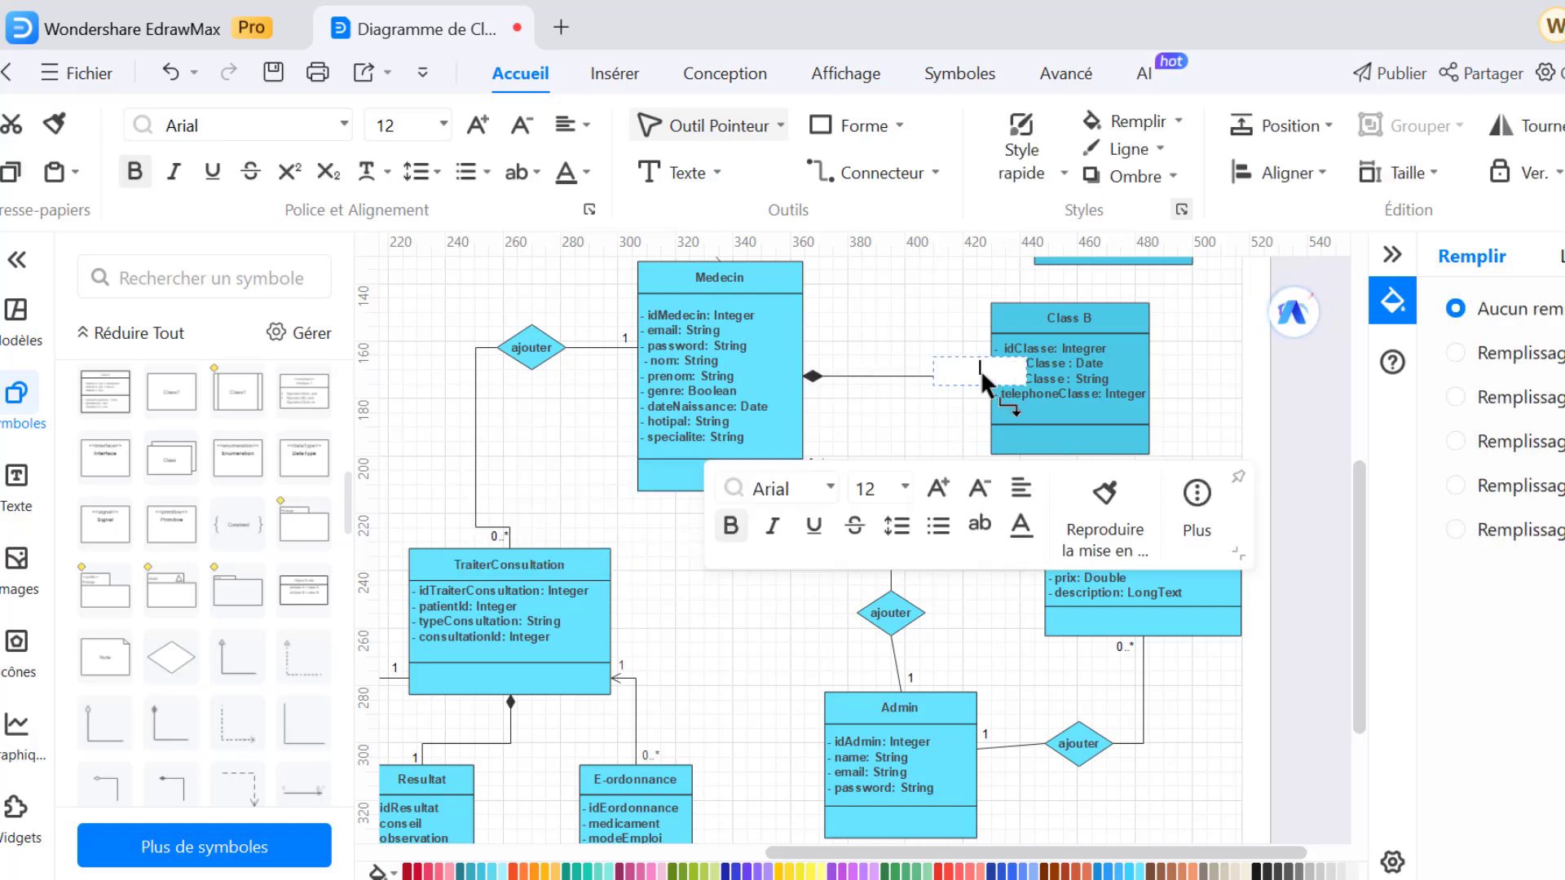
left_click(955, 484)
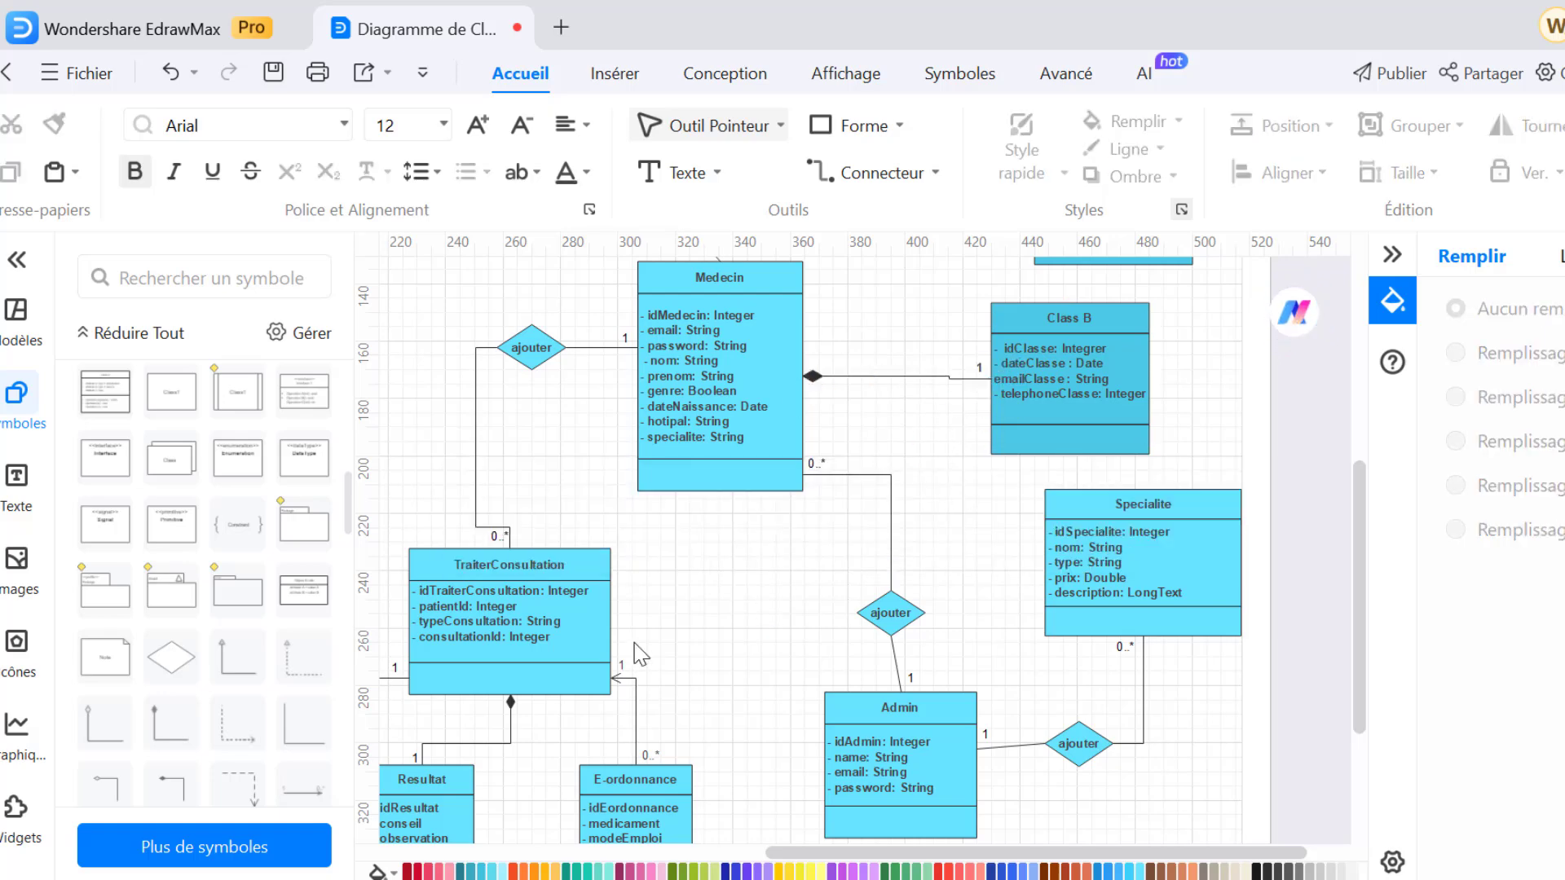
Save a copy of the diagram in Téléchargements as "new diagramme" in JPEG File Interchange Format (*.jpg)
scroll(758, 676, "down", 1)
scroll(701, 636, "up", 3)
left_click(701, 636)
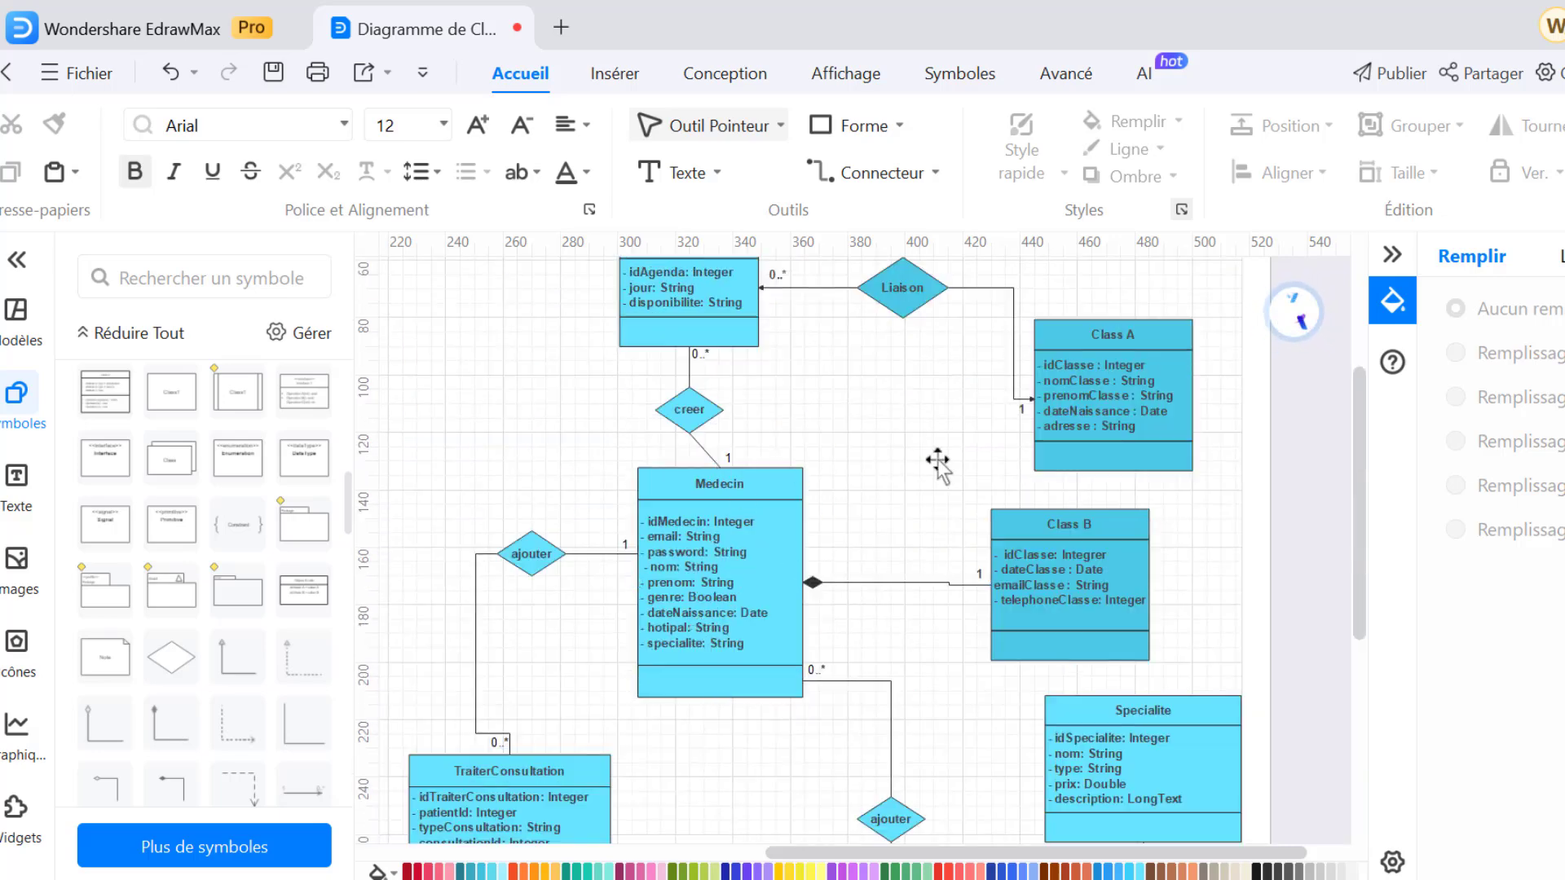
scroll(943, 469, "up", 3)
left_click(81, 75)
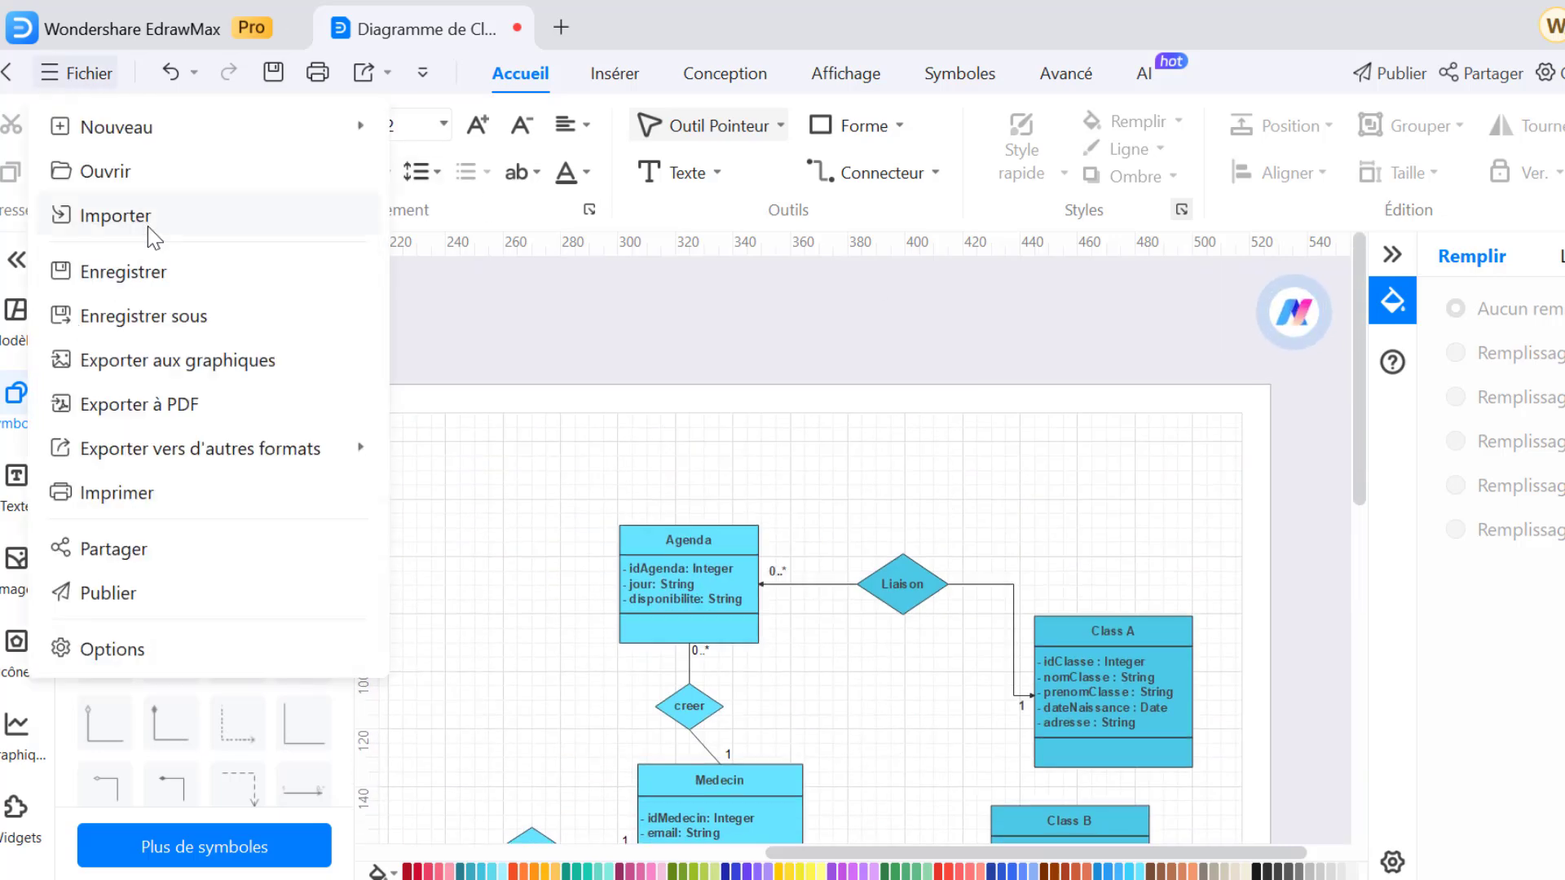
left_click(196, 323)
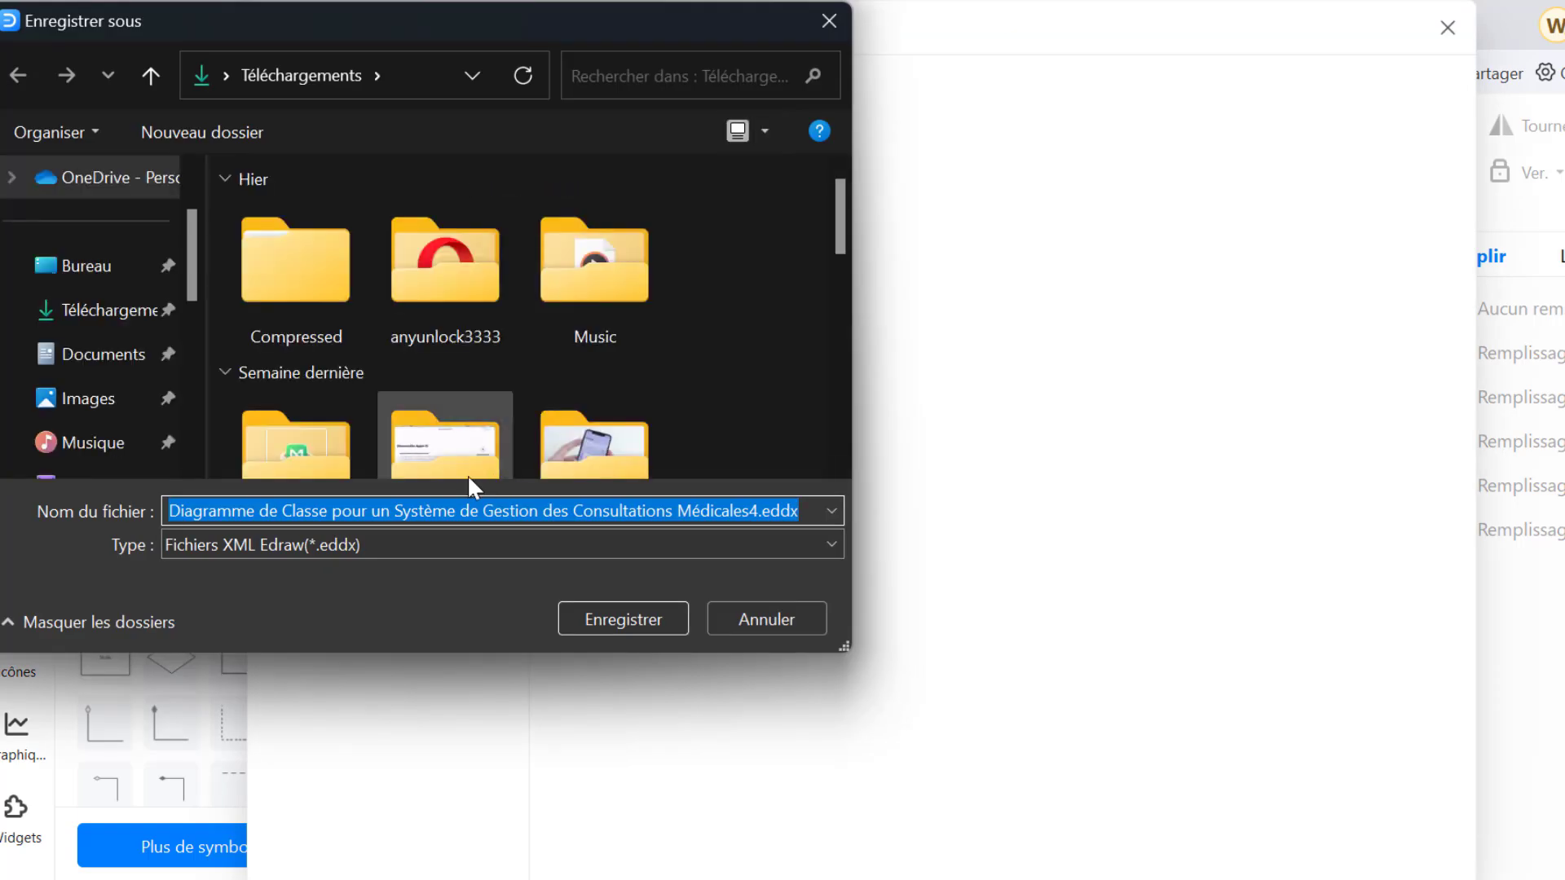
type("new diagramme")
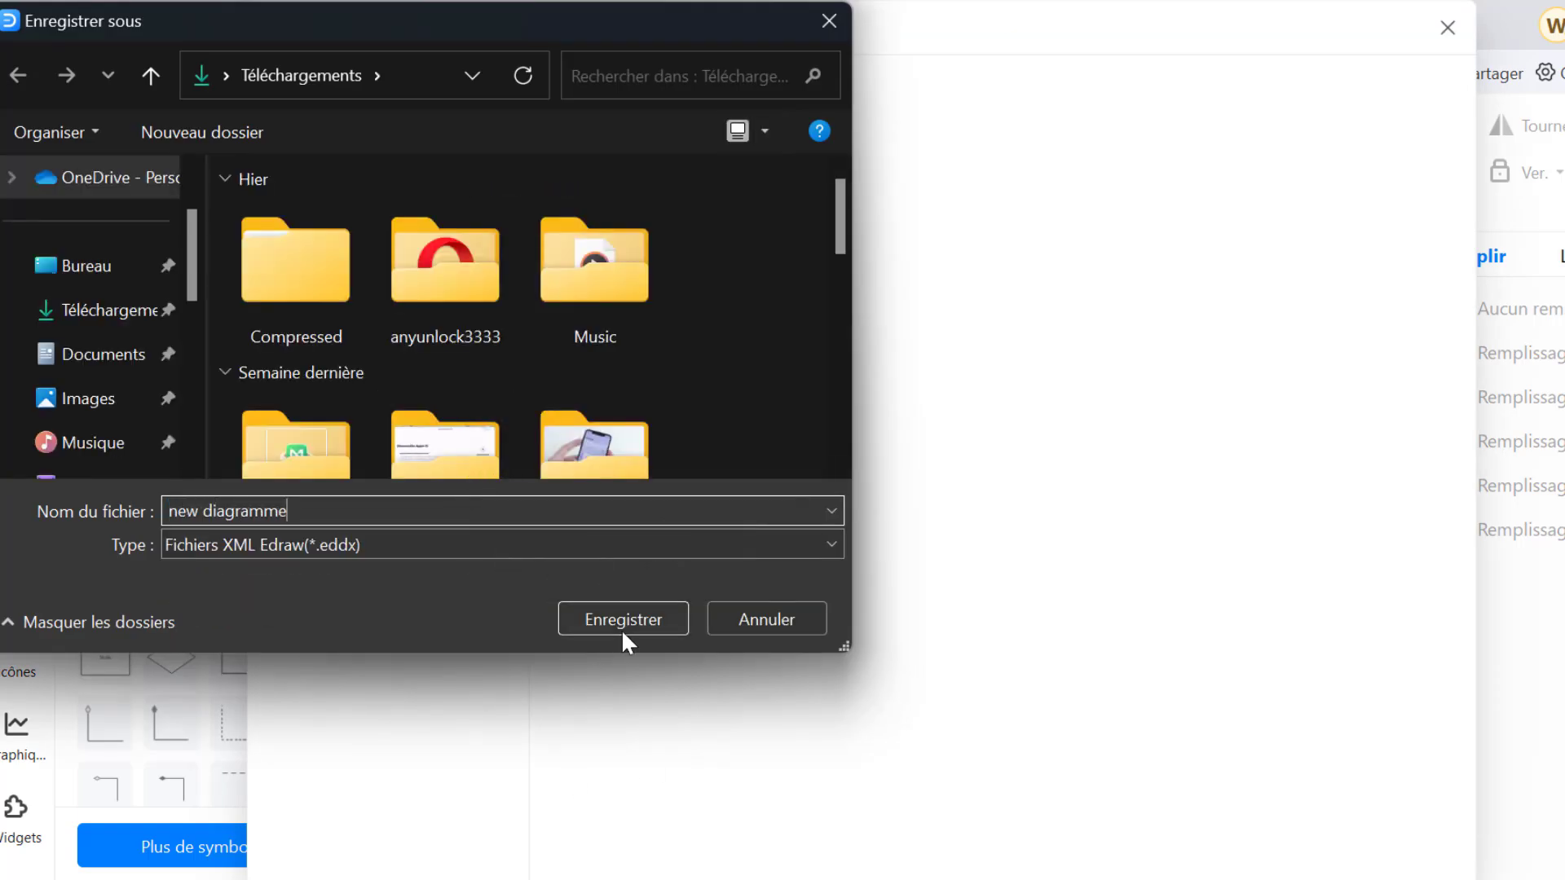
left_click(517, 545)
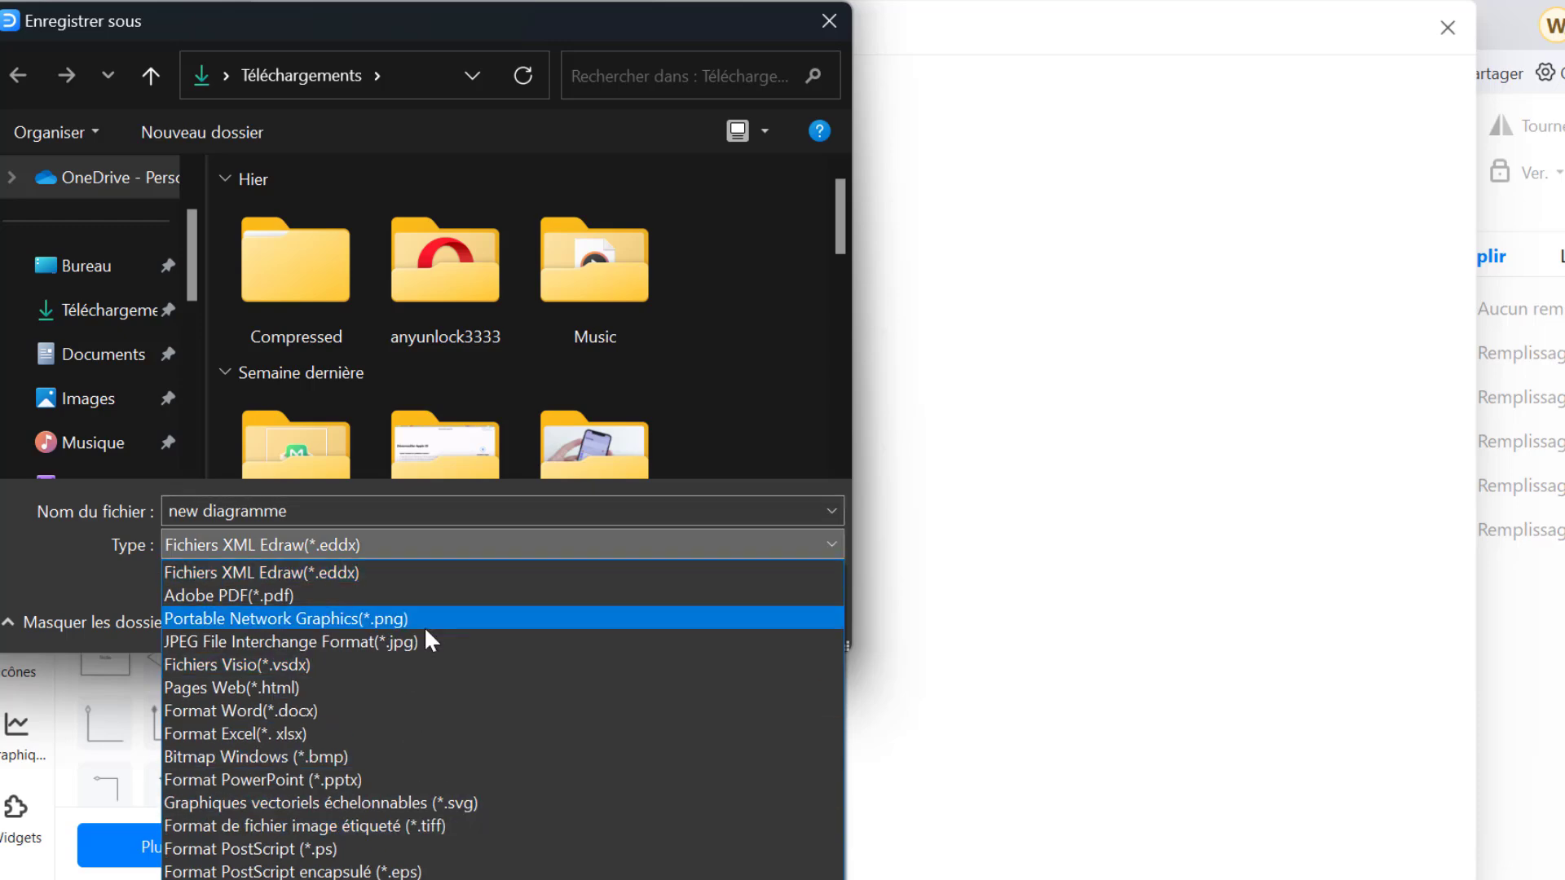
left_click(448, 642)
left_click(624, 621)
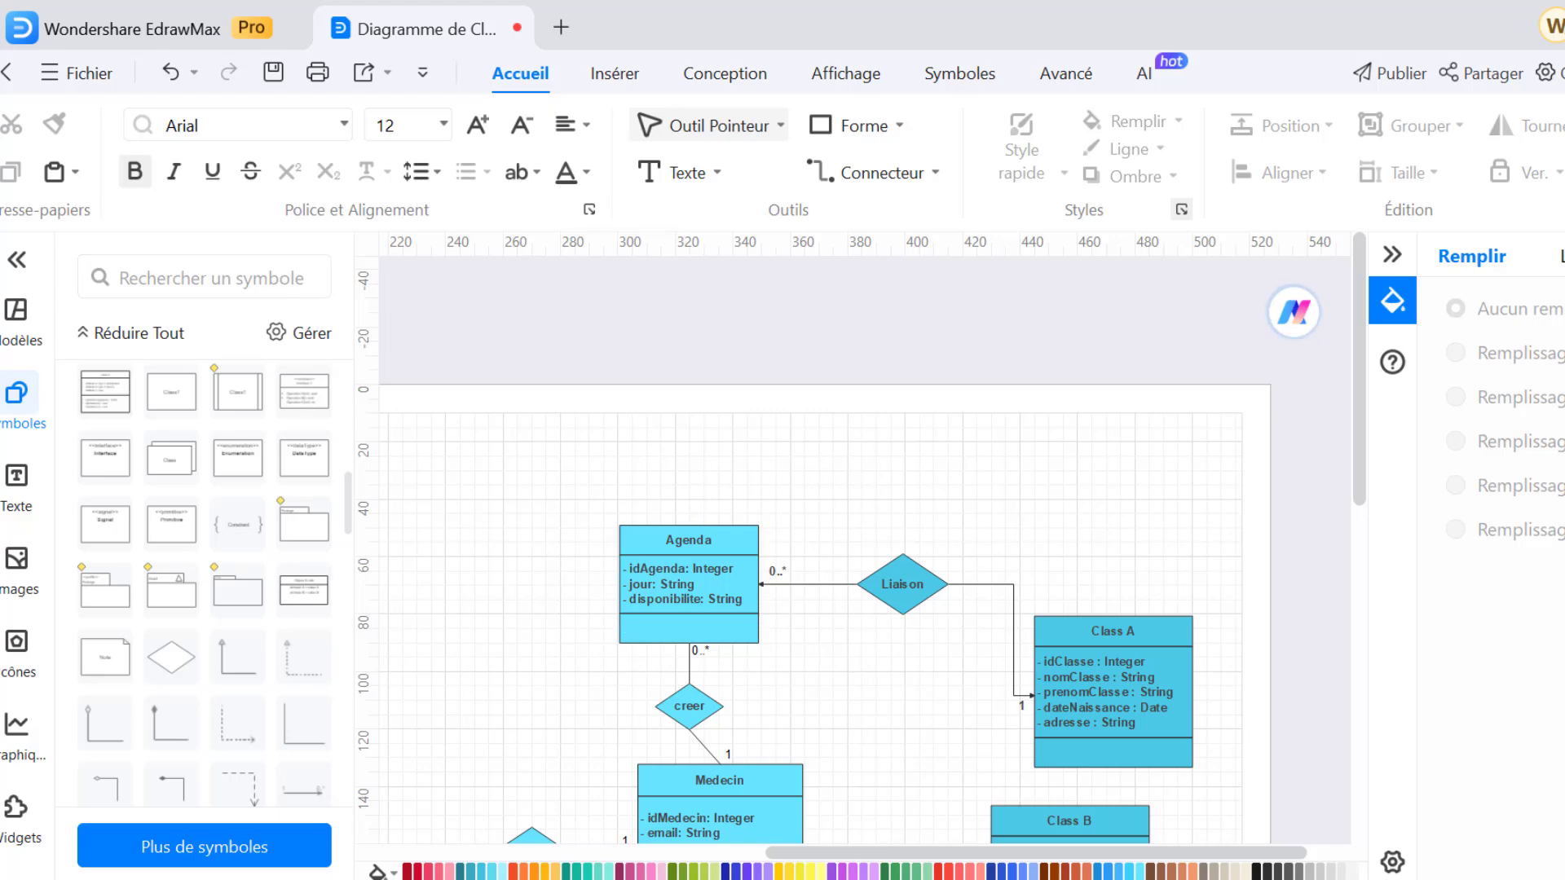
Switch to the Téléchargements folder in File Explorer and open new diagramme.jpg to examine the exported diagram
mouse_move(519, 876)
left_click(351, 803)
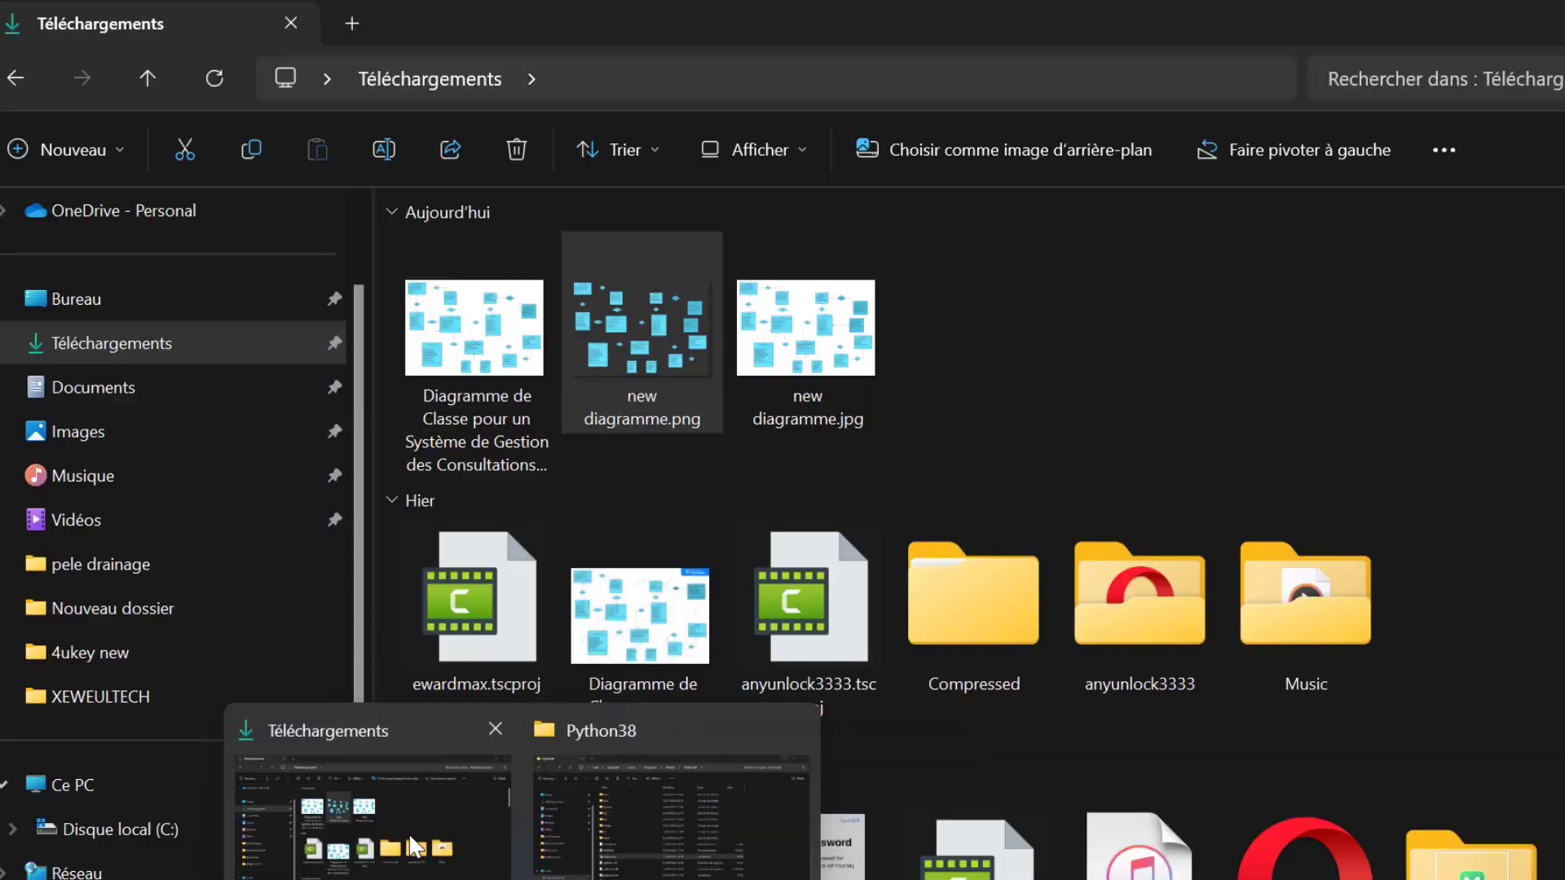
left_click(884, 364)
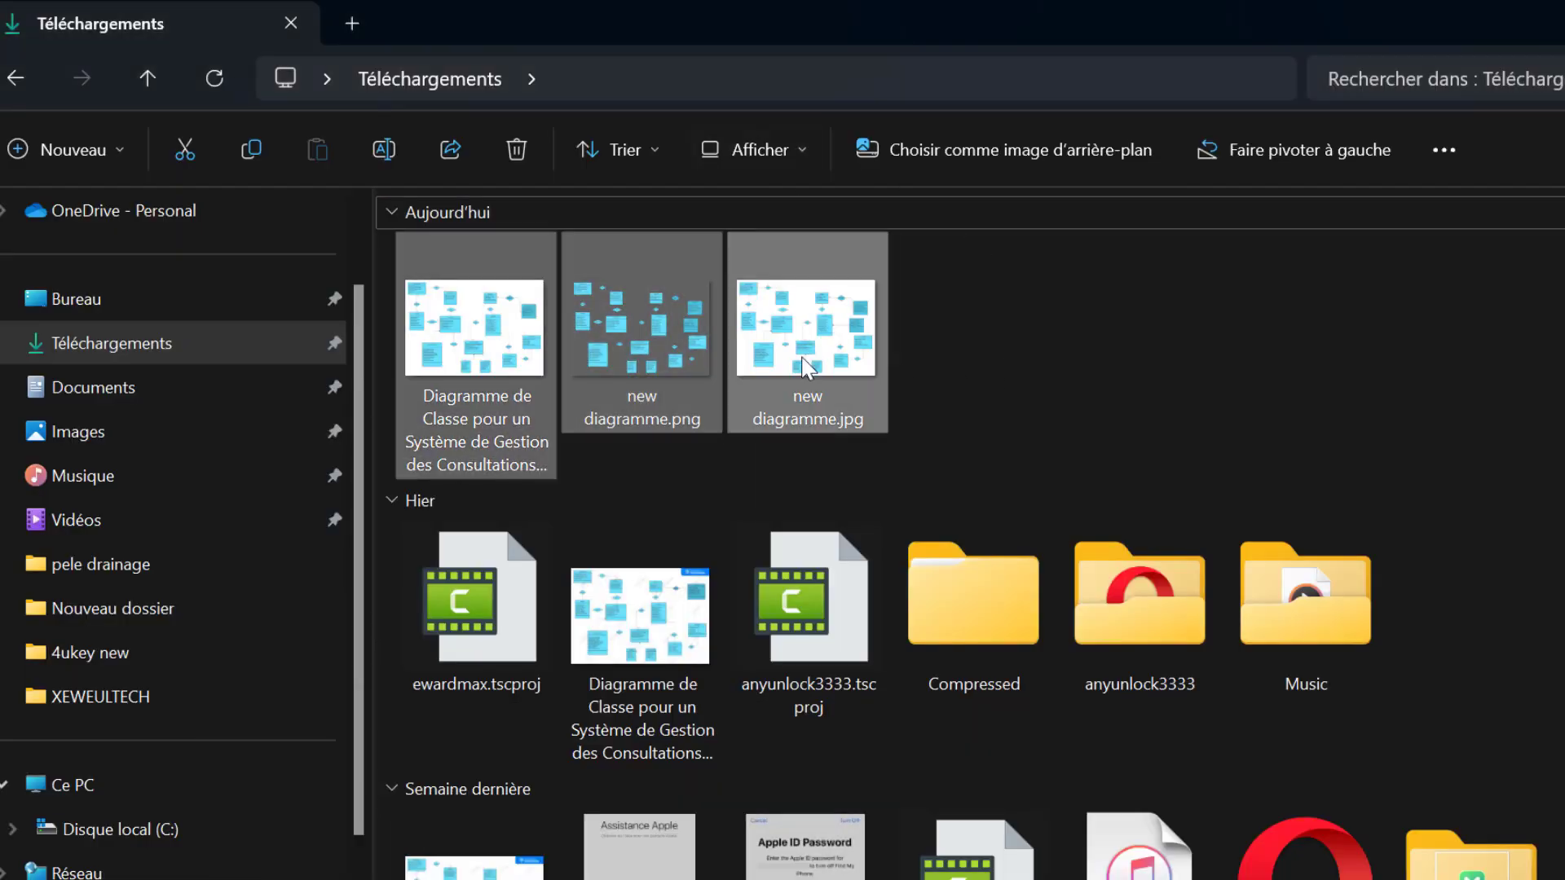
double_click(802, 357)
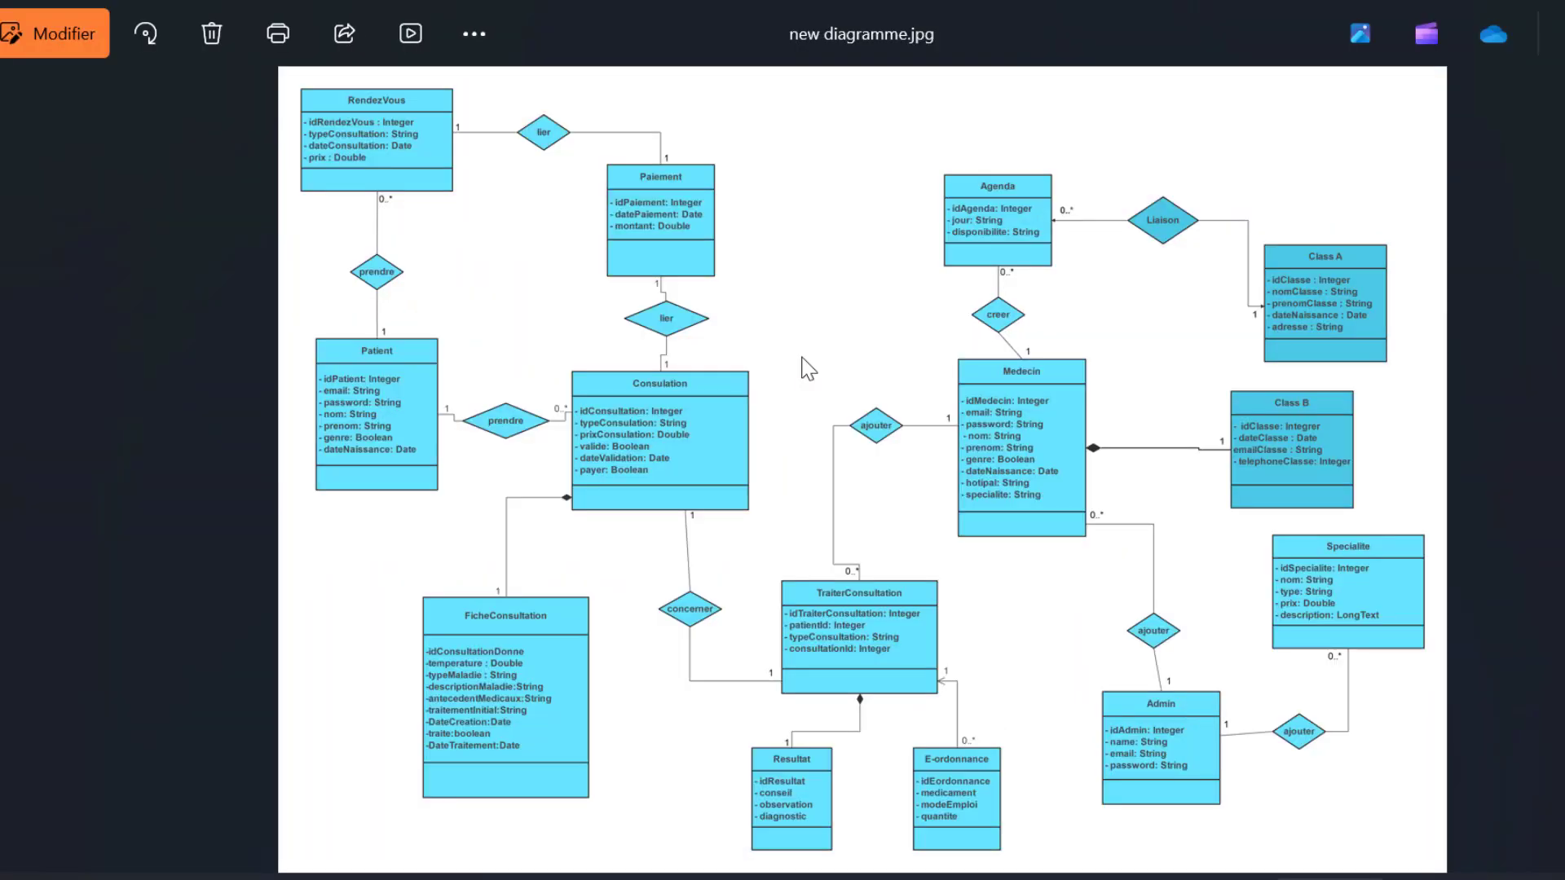
scroll(1101, 337, "up", 3)
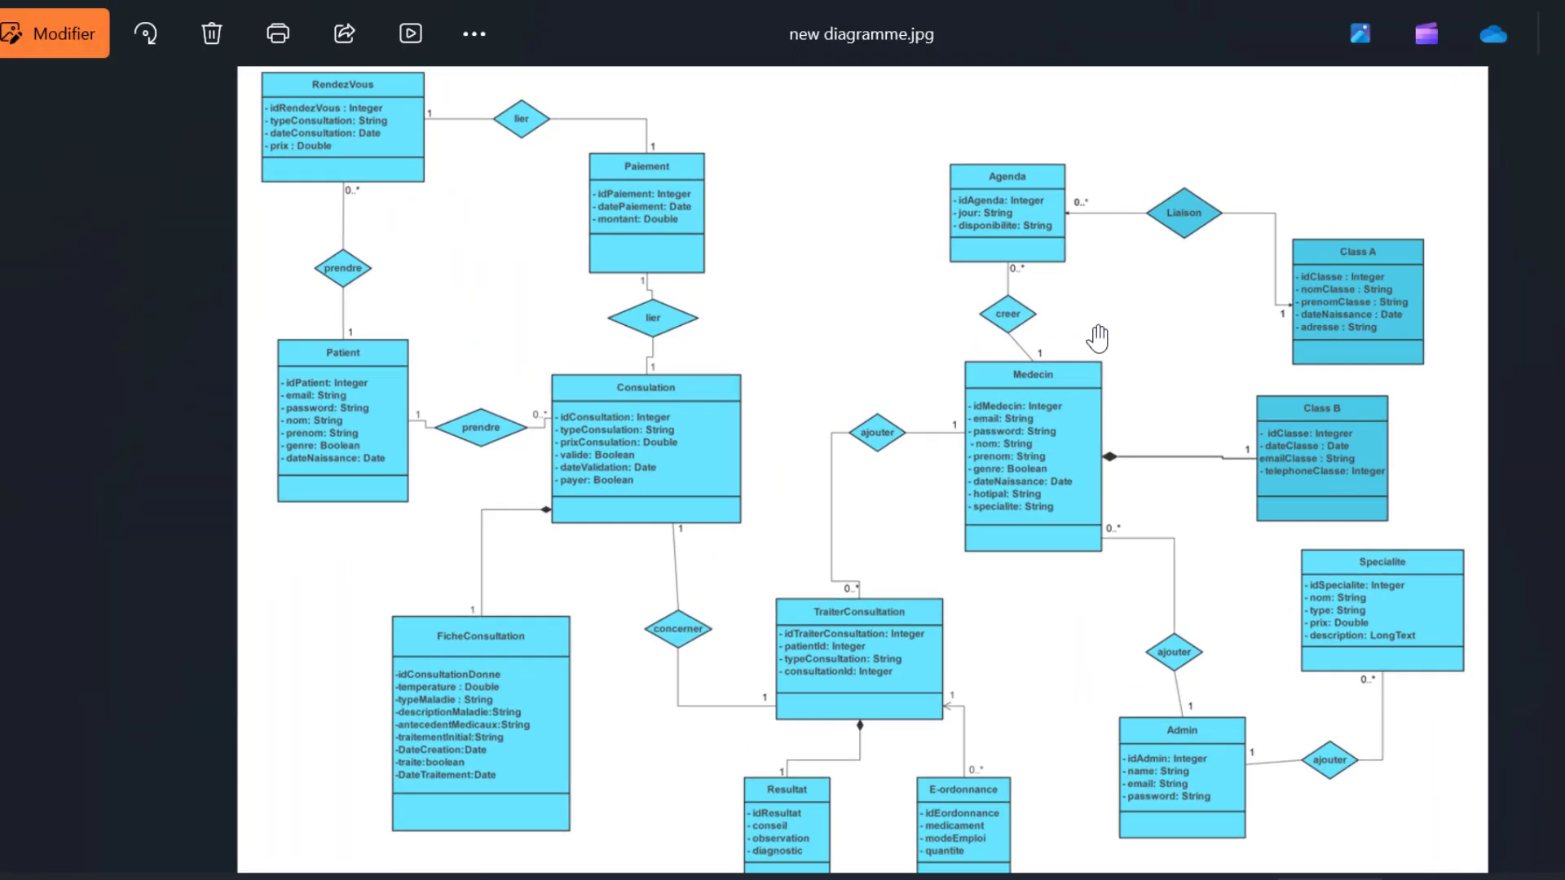